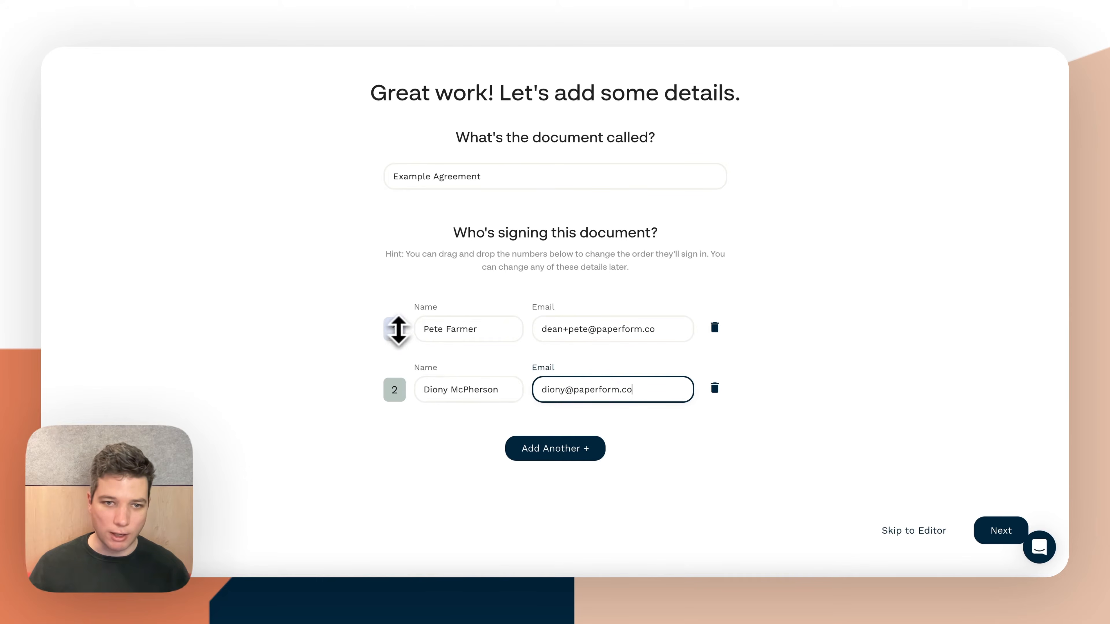
pyautogui.moveTo(395, 333); pyautogui.dragTo(393, 384)
pyautogui.click(393, 384)
pyautogui.moveTo(323, 242); pyautogui.dragTo(336, 132)
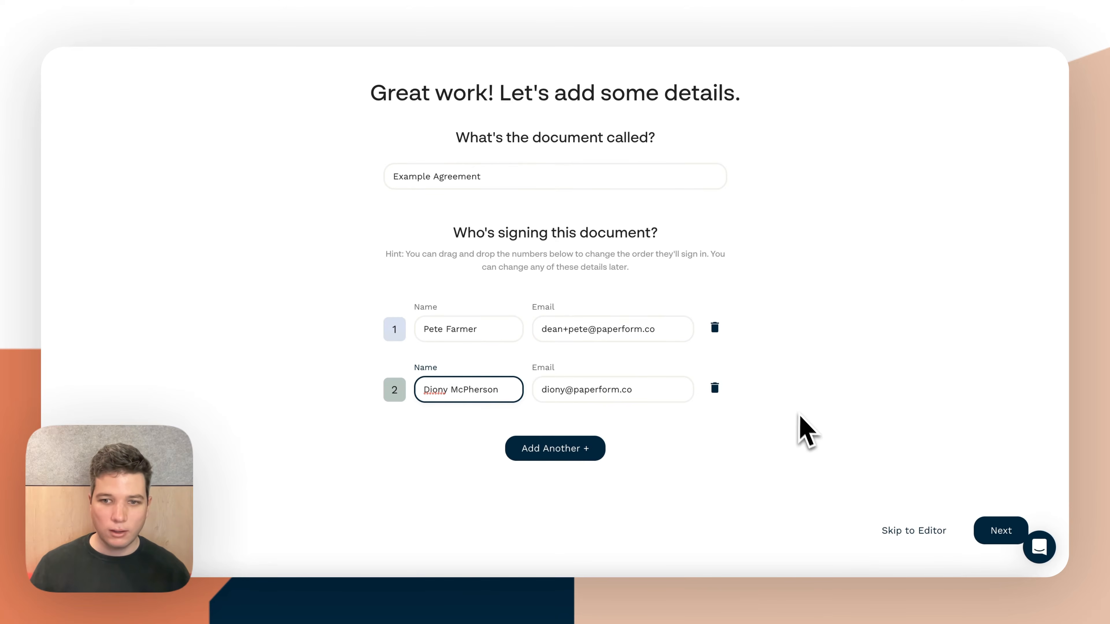
# Accept the document details and default signing settings, and look through both pages of the agreement in the editor
pyautogui.click(998, 531)
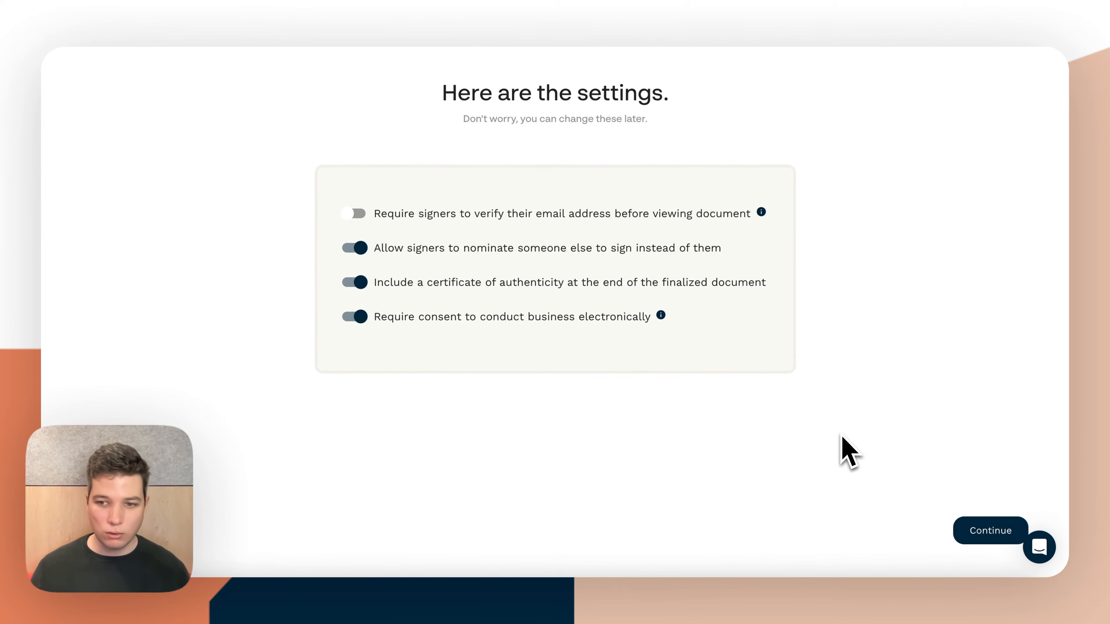
pyautogui.click(989, 532)
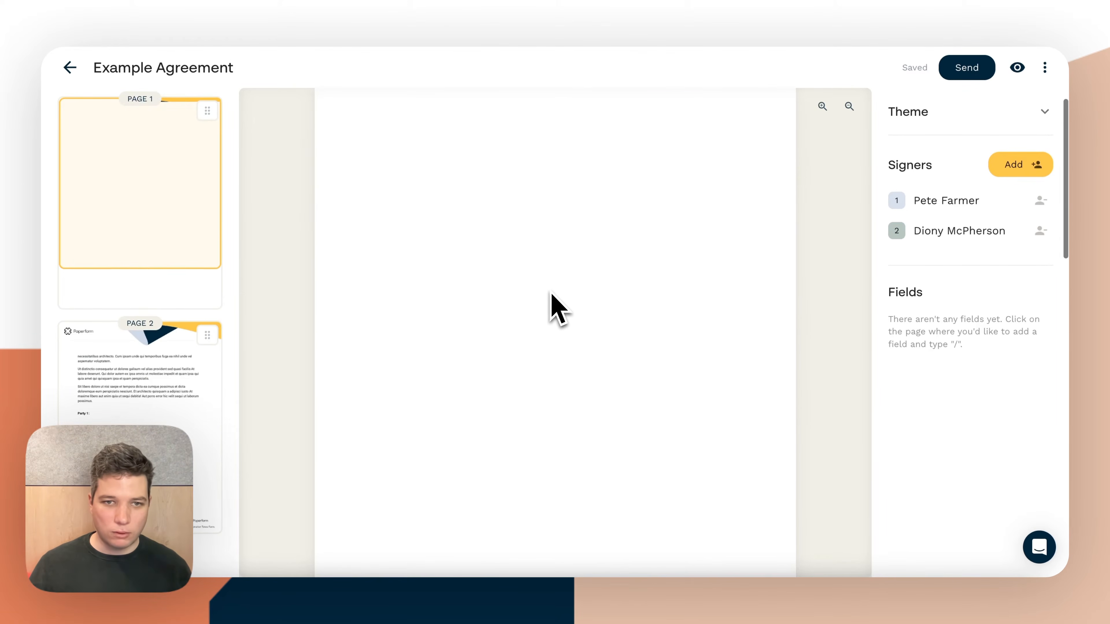
pyautogui.scroll(-12, 551, 291)
pyautogui.scroll(15, 551, 291)
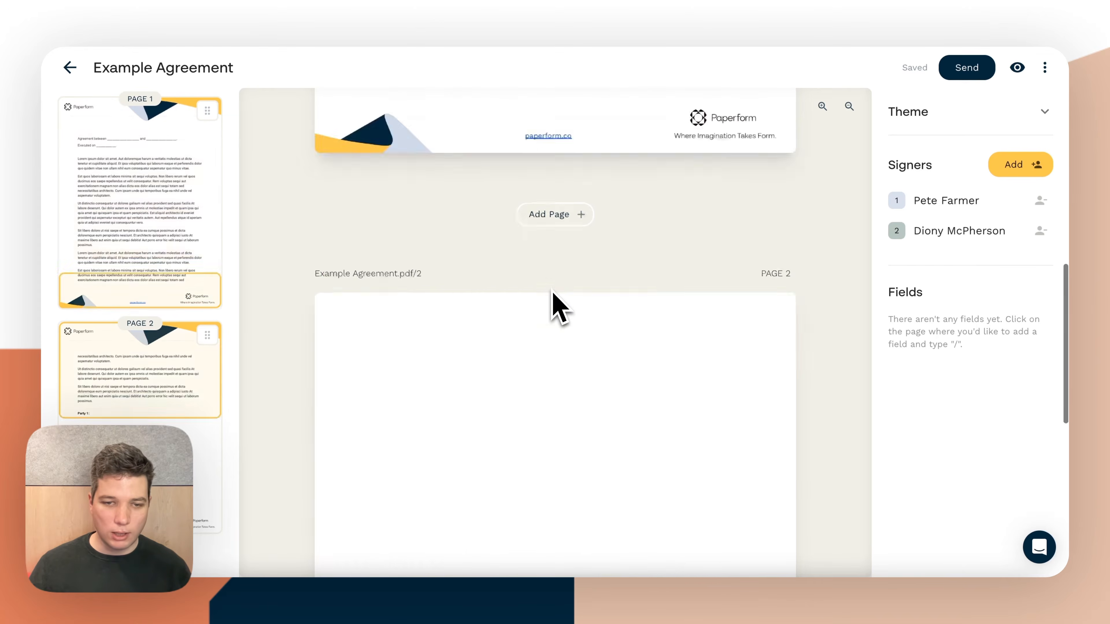
pyautogui.scroll(-3, 552, 292)
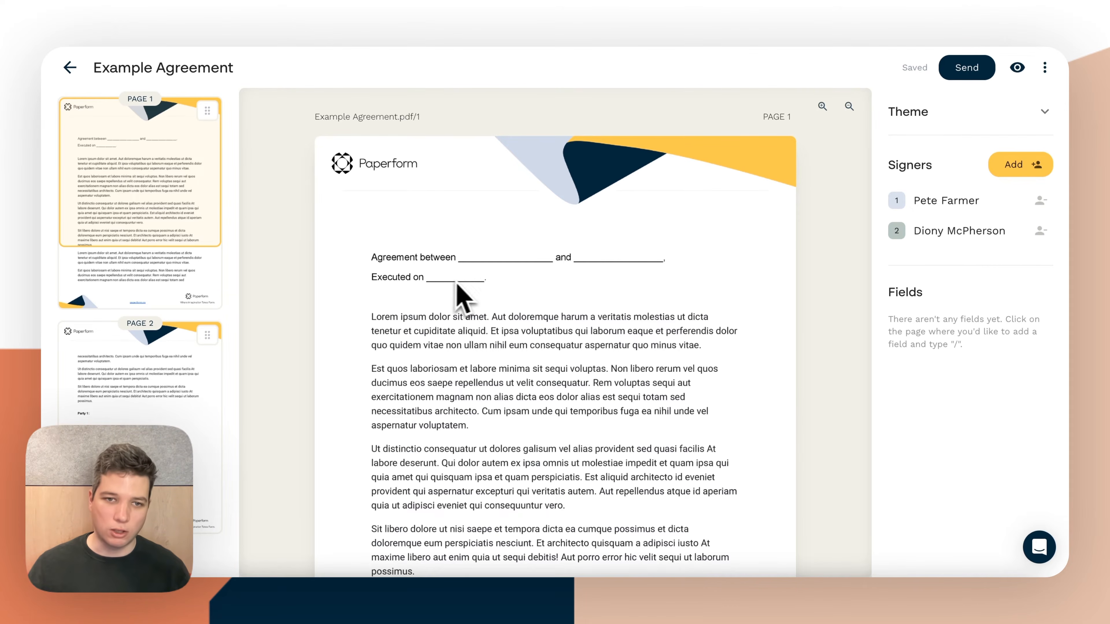
pyautogui.scroll(-18, 478, 298)
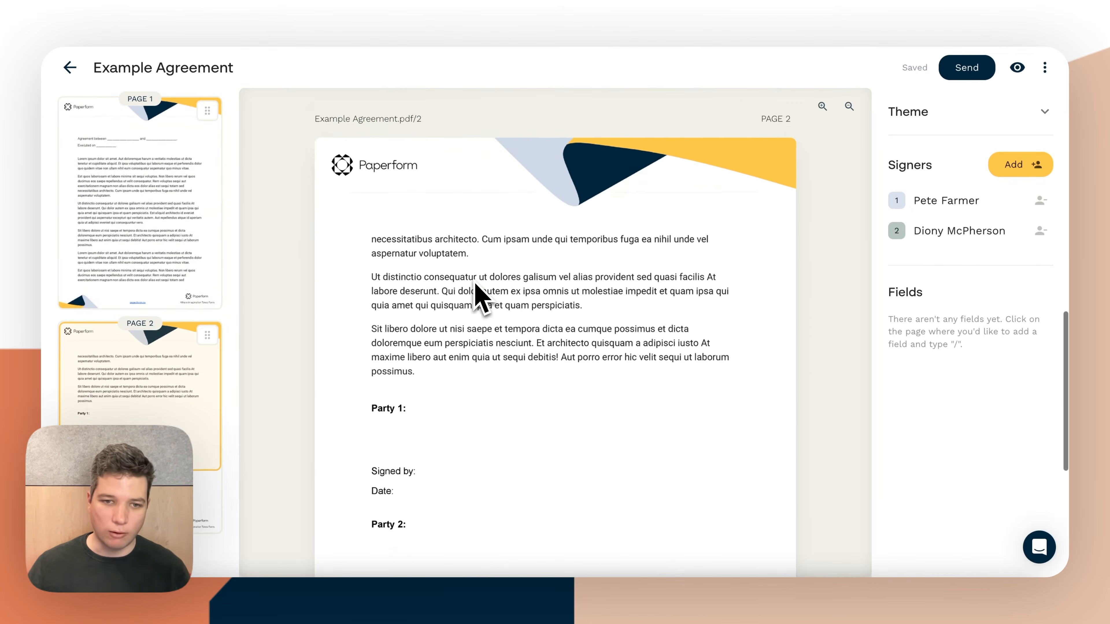
pyautogui.scroll(-1, 481, 299)
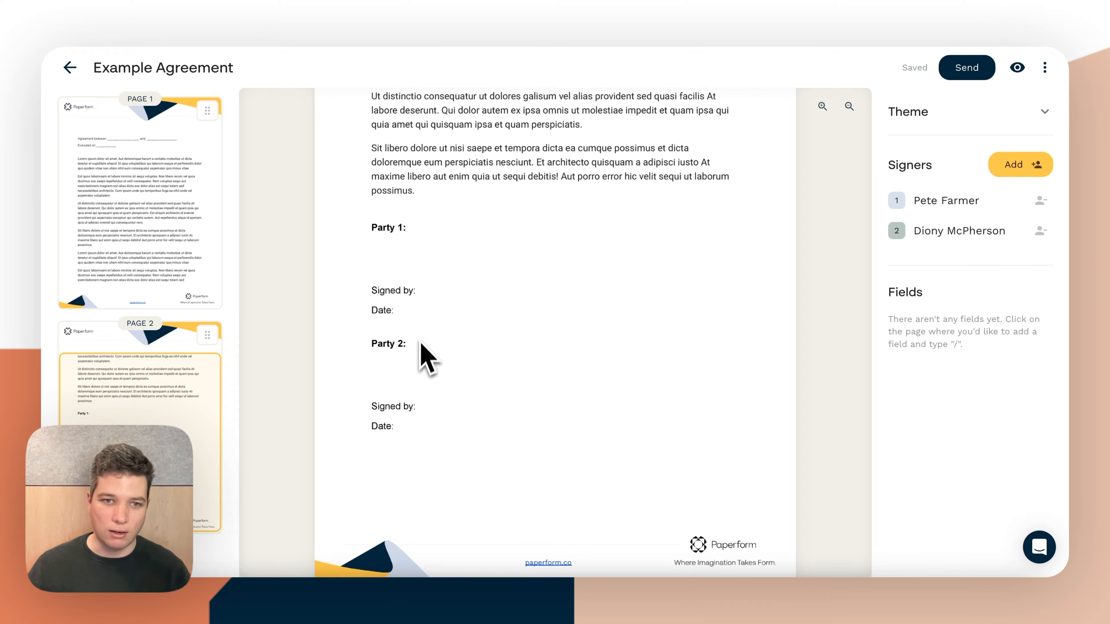
pyautogui.scroll(20, 452, 370)
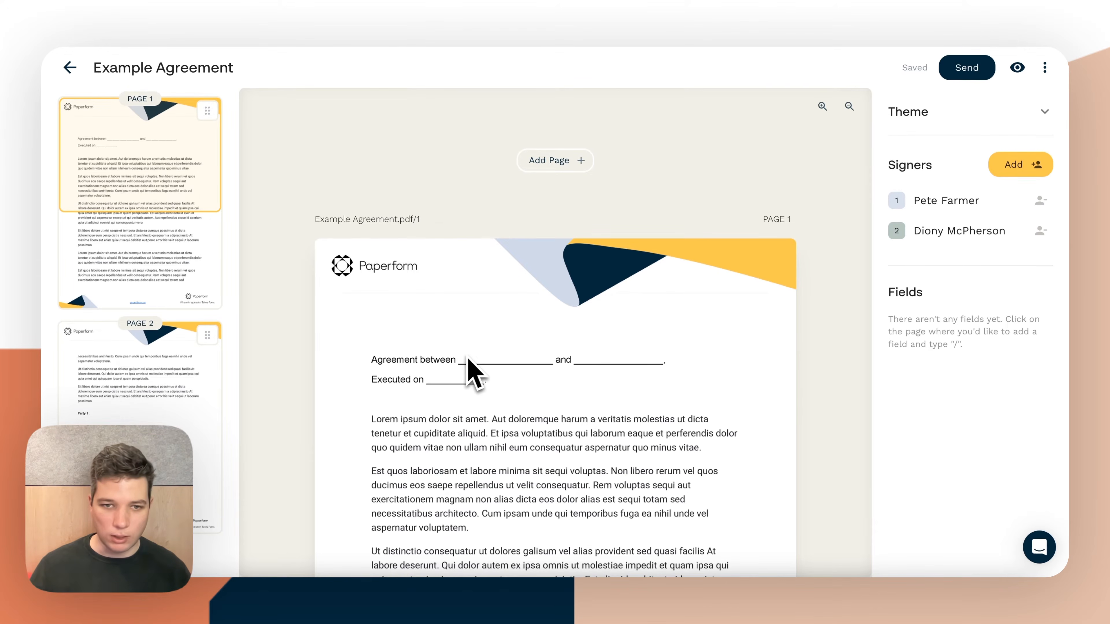
# Place a text field for the first signer on the blank after "Agreement between" and fit its width to the line
pyautogui.click(466, 360)
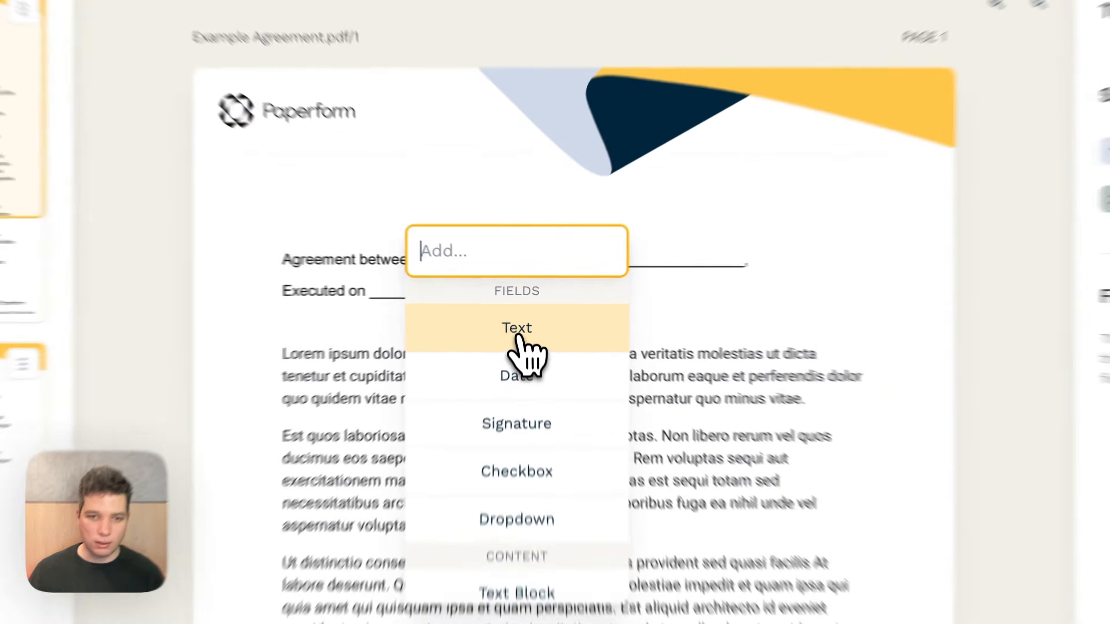
pyautogui.click(539, 314)
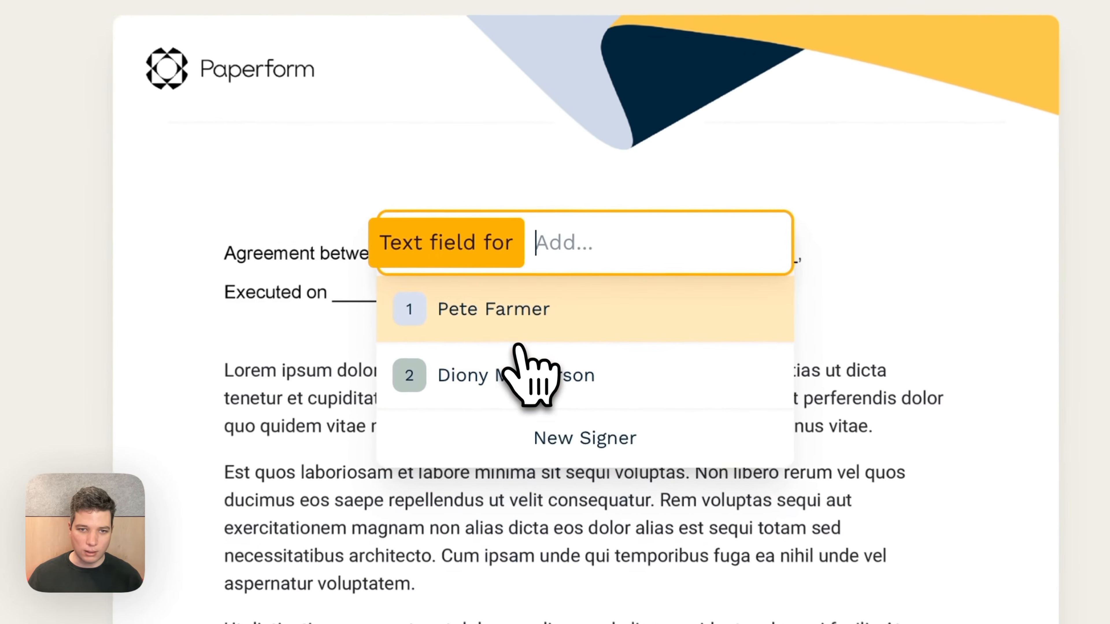
pyautogui.click(481, 312)
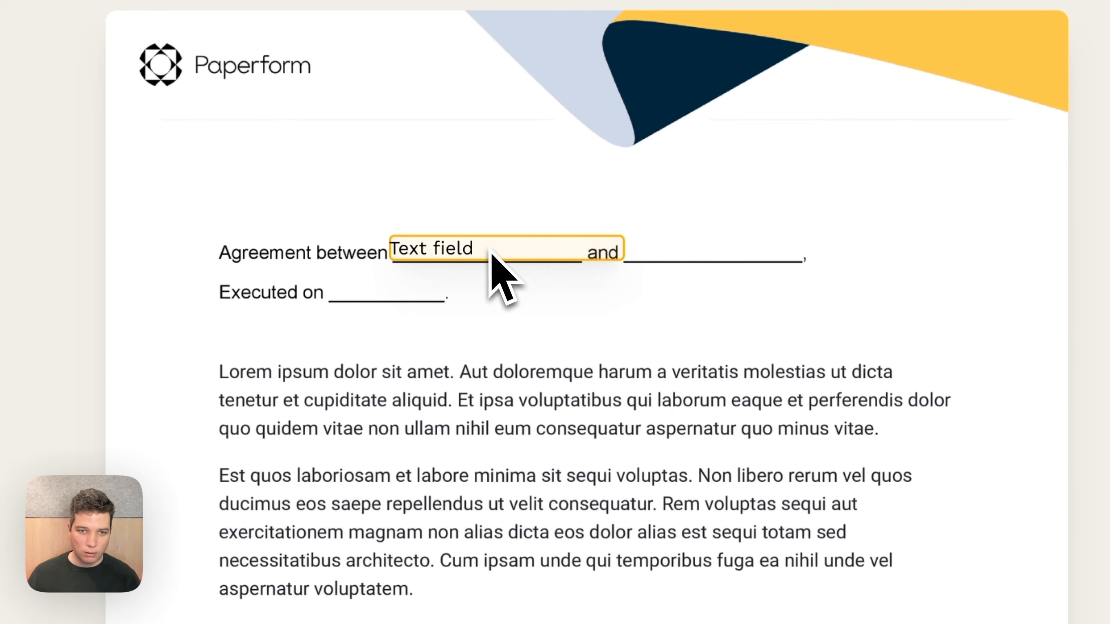
pyautogui.moveTo(490, 249); pyautogui.dragTo(491, 249)
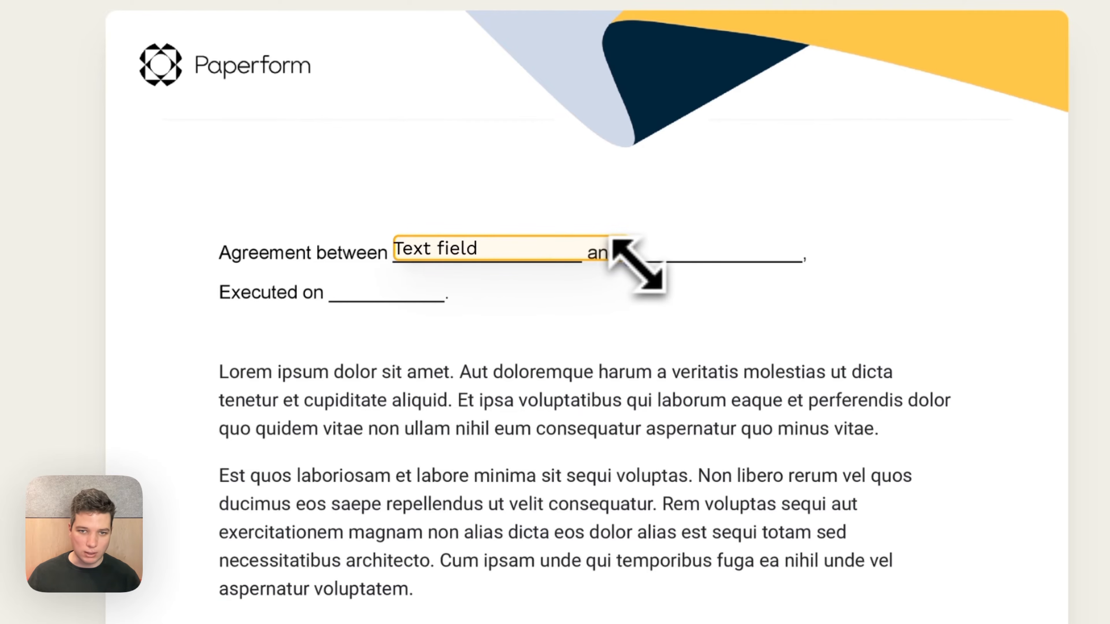
pyautogui.moveTo(632, 265); pyautogui.dragTo(590, 262)
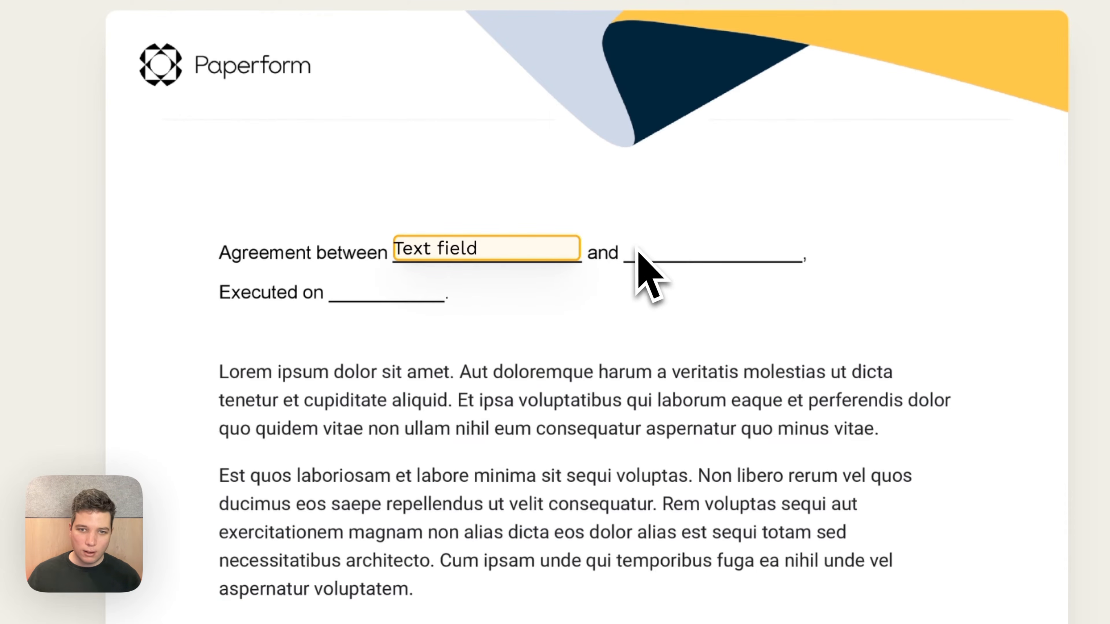
# Place a text field for the second signer on the blank after "and", fitted to the line
pyautogui.click(639, 268)
pyautogui.click(728, 339)
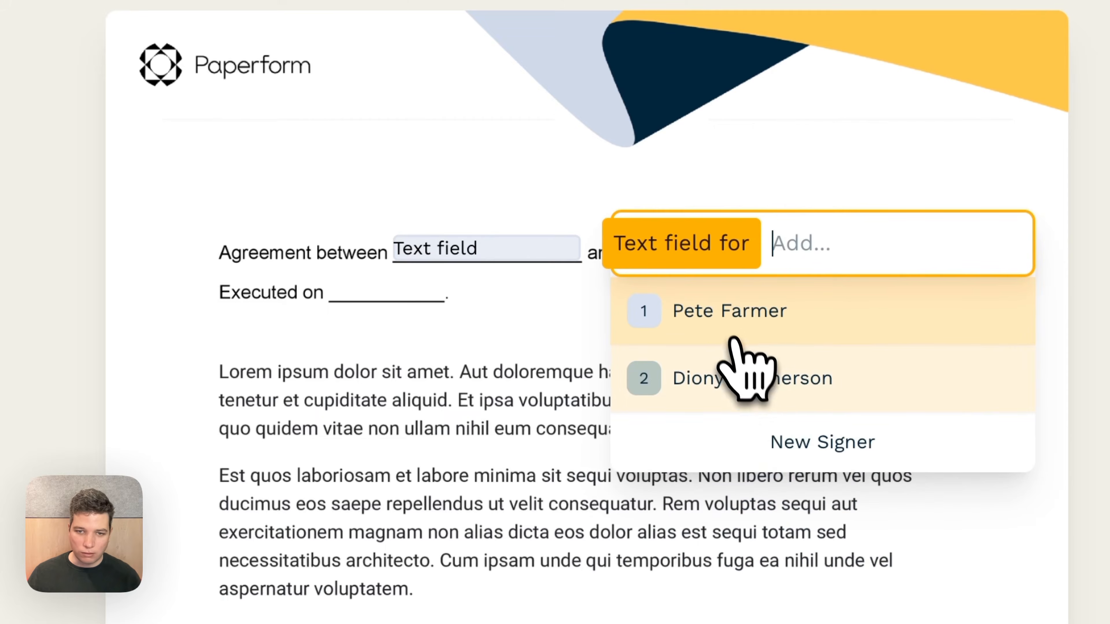
pyautogui.click(760, 379)
pyautogui.moveTo(733, 264); pyautogui.dragTo(727, 248)
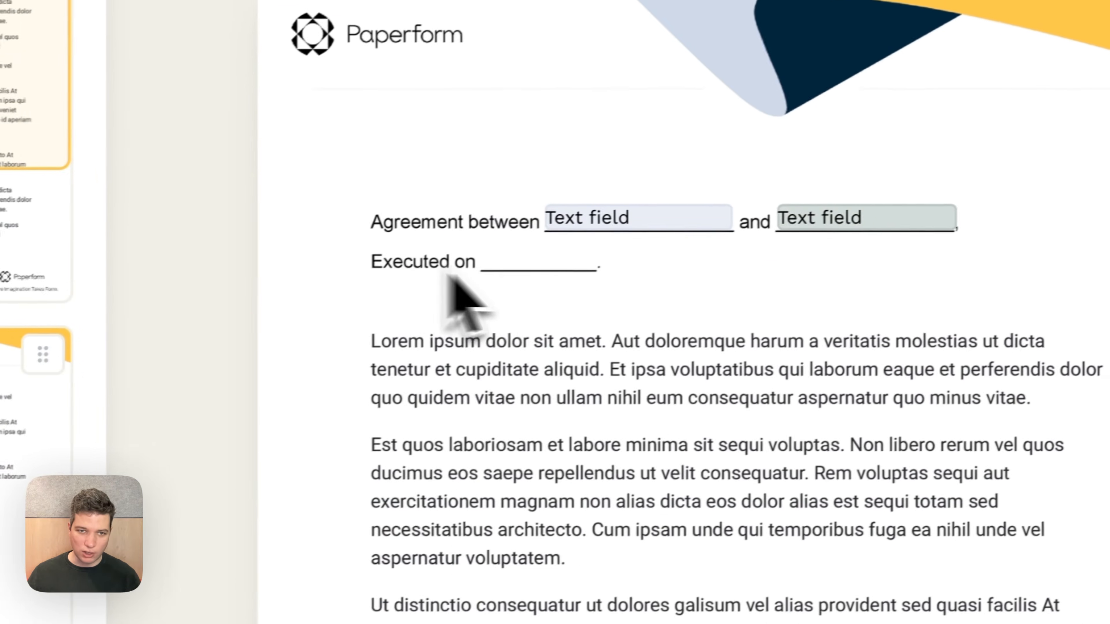
# Add a date field for the second signer on the "Executed on" blank and narrow it slightly
pyautogui.click(340, 299)
pyautogui.click(623, 413)
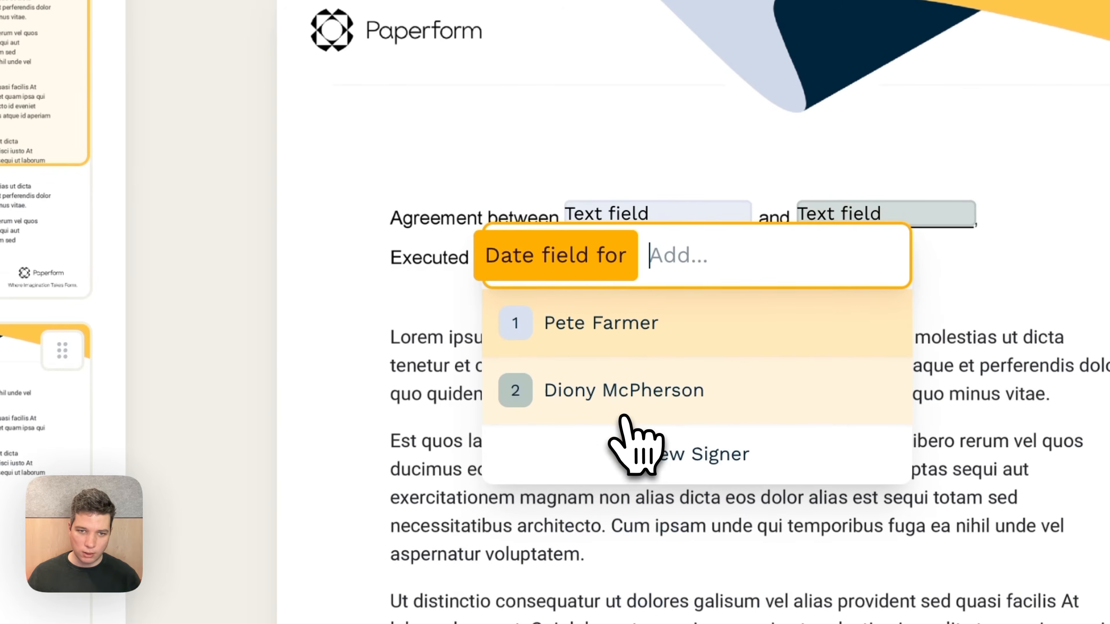
pyautogui.click(651, 391)
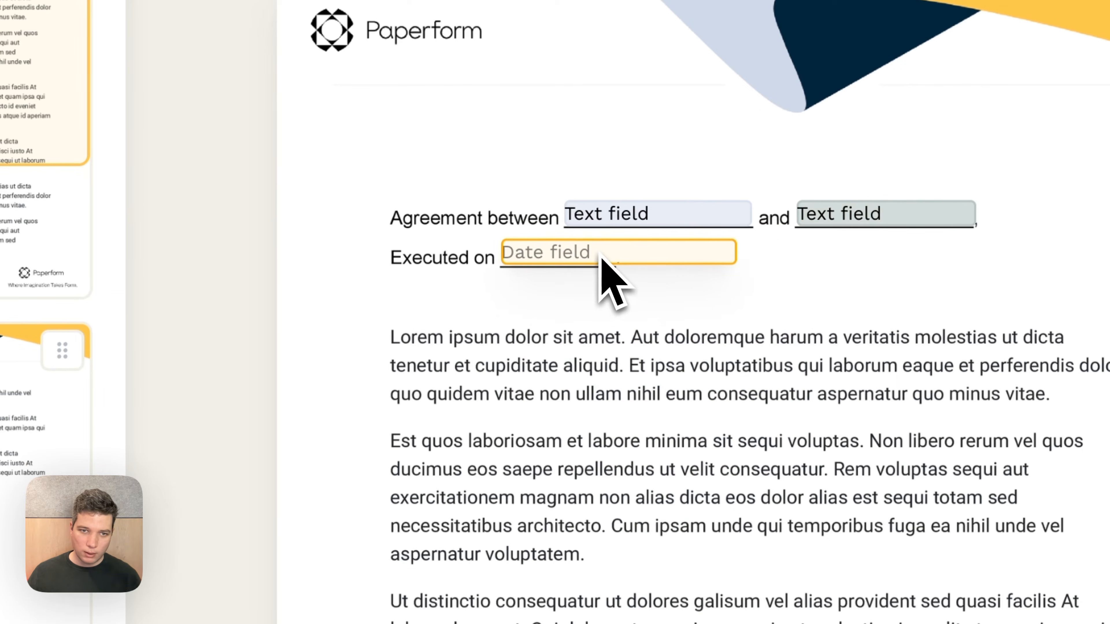
pyautogui.moveTo(721, 270); pyautogui.dragTo(699, 267)
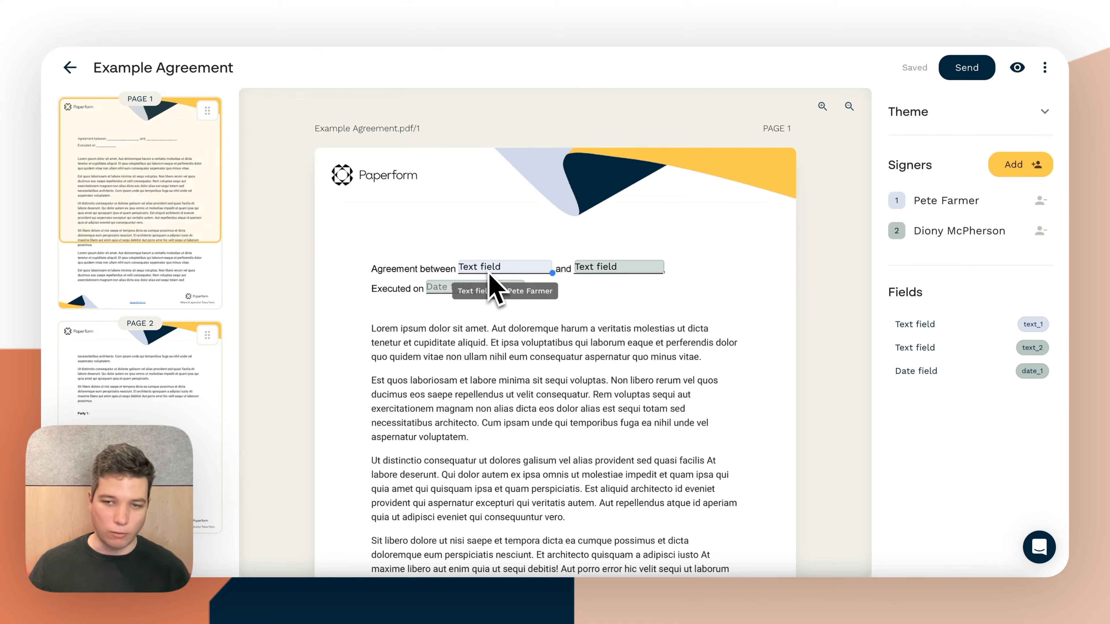
# Add a signature field for the first signer beside "Party 1:" on page 2 and widen it to about double
pyautogui.scroll(-15, 490, 280)
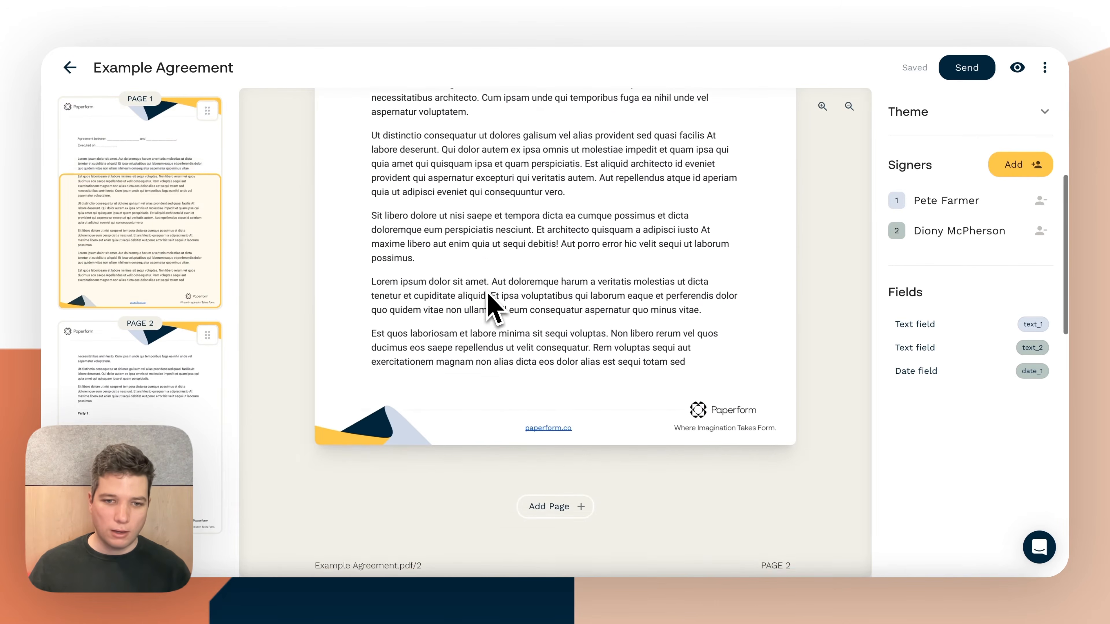
pyautogui.scroll(-8, 489, 304)
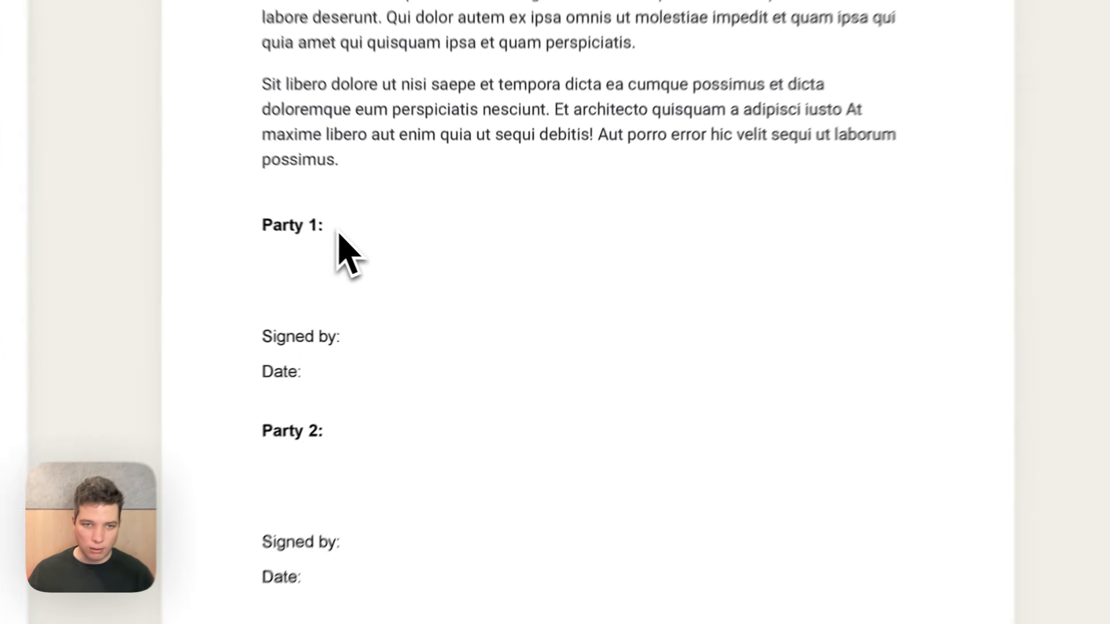
pyautogui.click(419, 274)
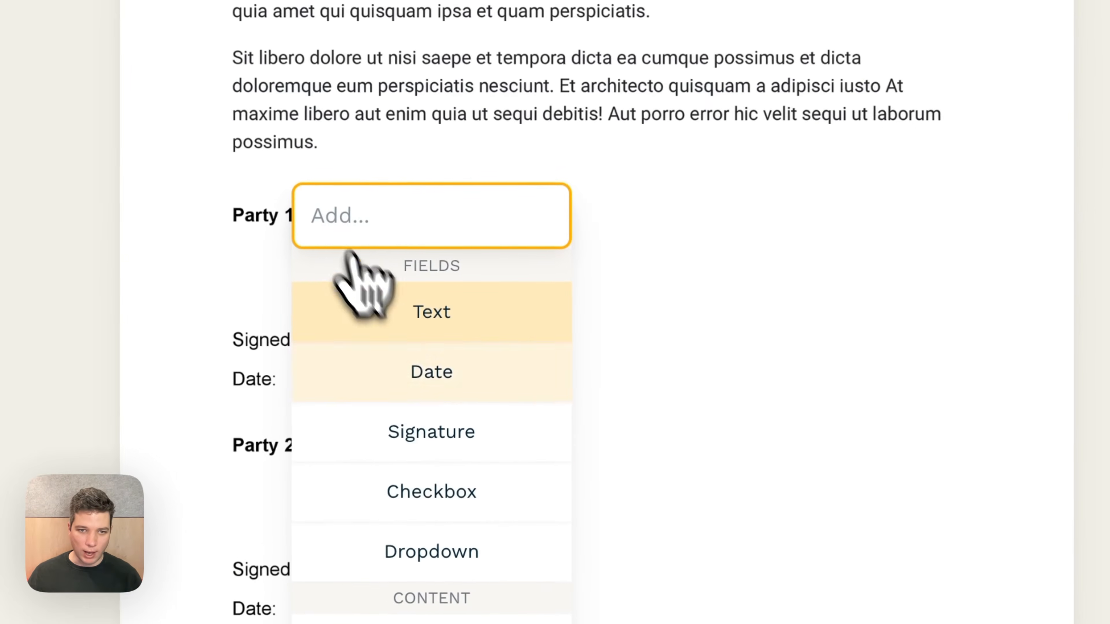
pyautogui.click(466, 368)
pyautogui.click(478, 293)
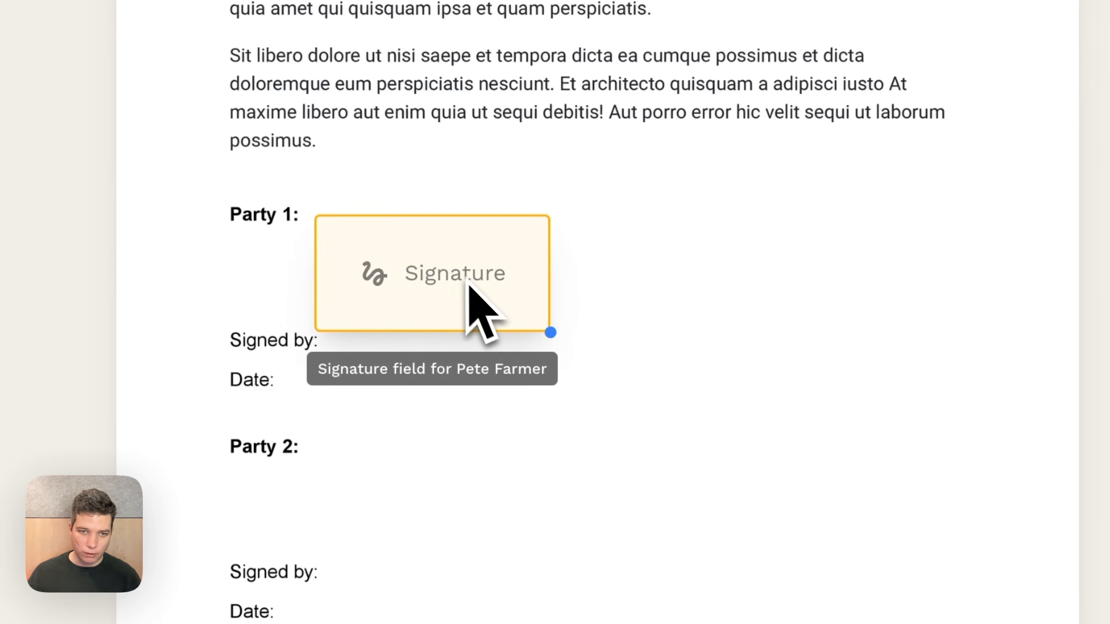
pyautogui.moveTo(541, 317)
pyautogui.mouseDown()
pyautogui.moveTo(673, 329)
pyautogui.moveTo(772, 317)
pyautogui.mouseUp()
pyautogui.click(349, 359)
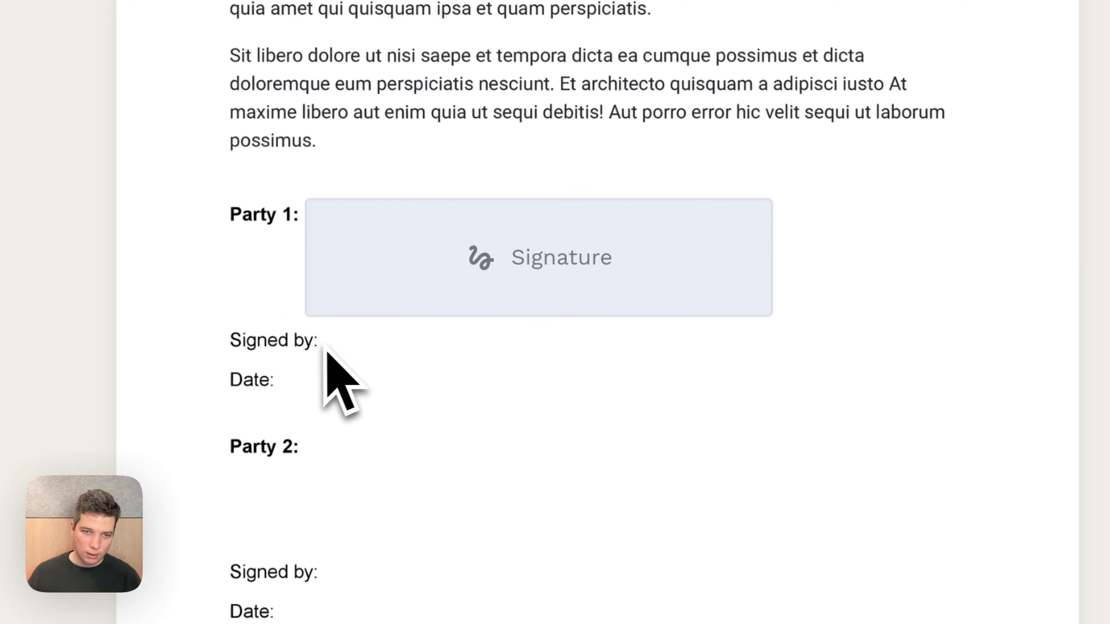
# Add a Name quick field for the first signer beside Party 1's "Signed by:" and inspect its connected attribute
pyautogui.click(328, 349)
pyautogui.scroll(-5, 806, 409)
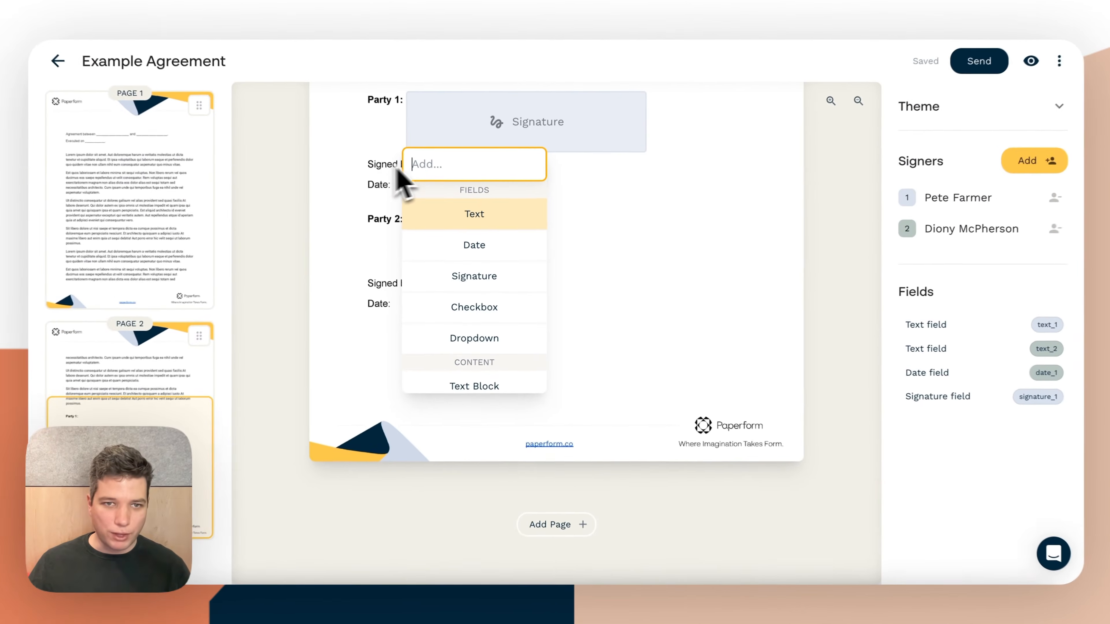
pyautogui.scroll(1, 568, 280)
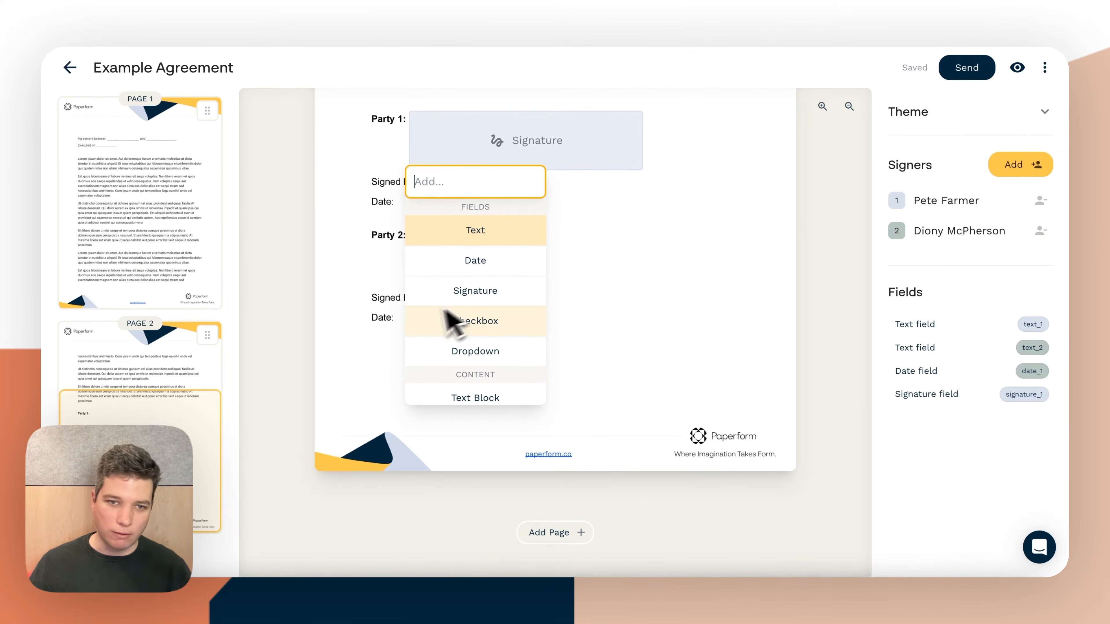
pyautogui.scroll(-3, 455, 320)
pyautogui.scroll(-1, 458, 310)
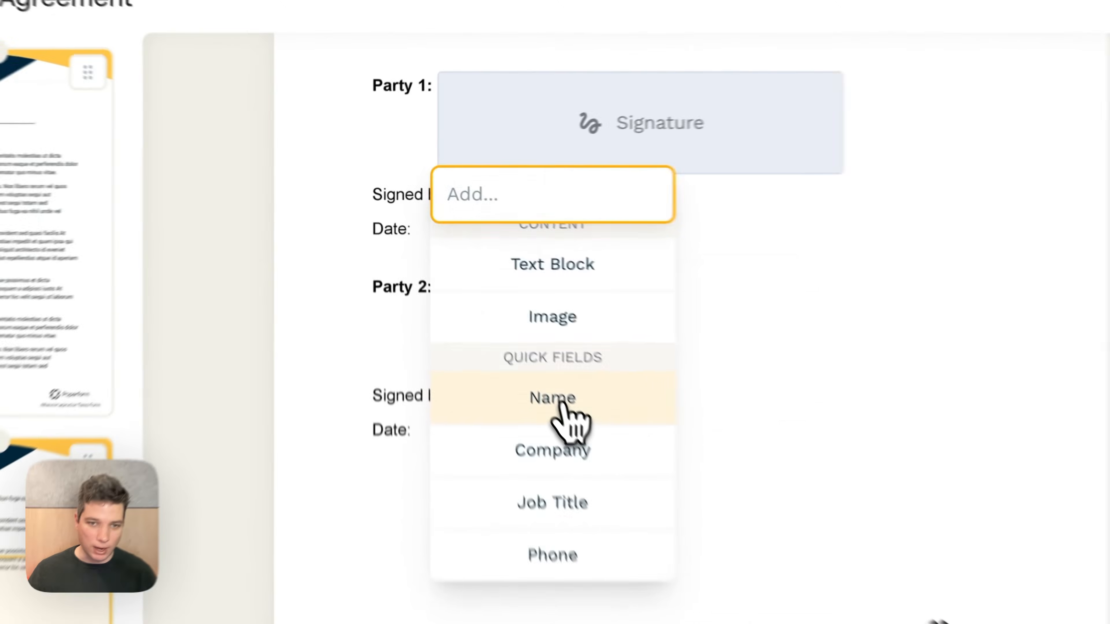
pyautogui.click(481, 302)
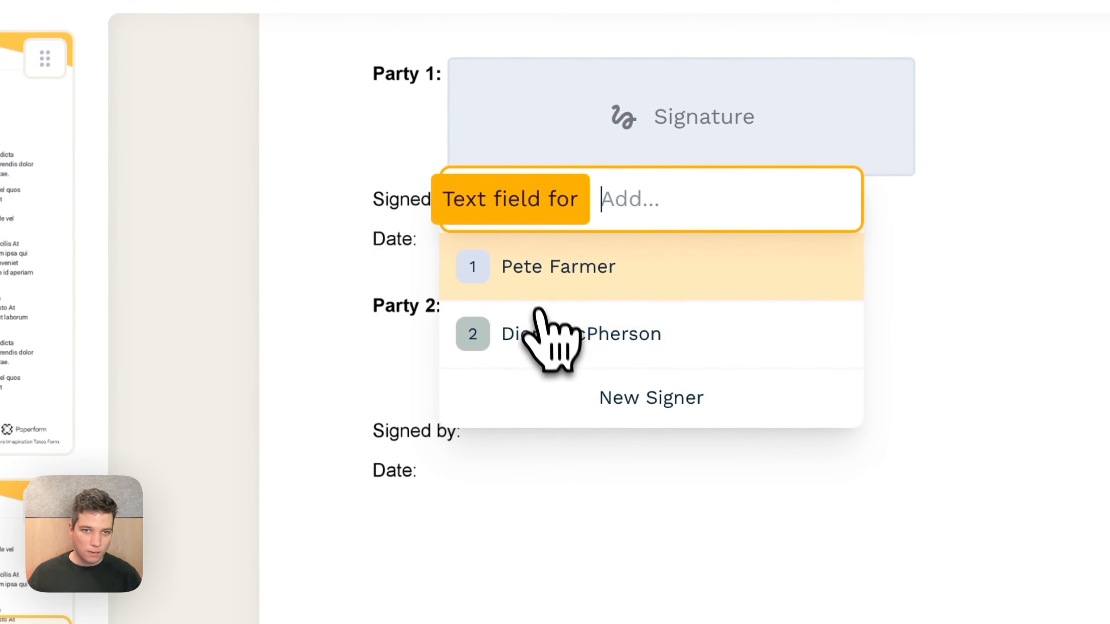
pyautogui.click(576, 263)
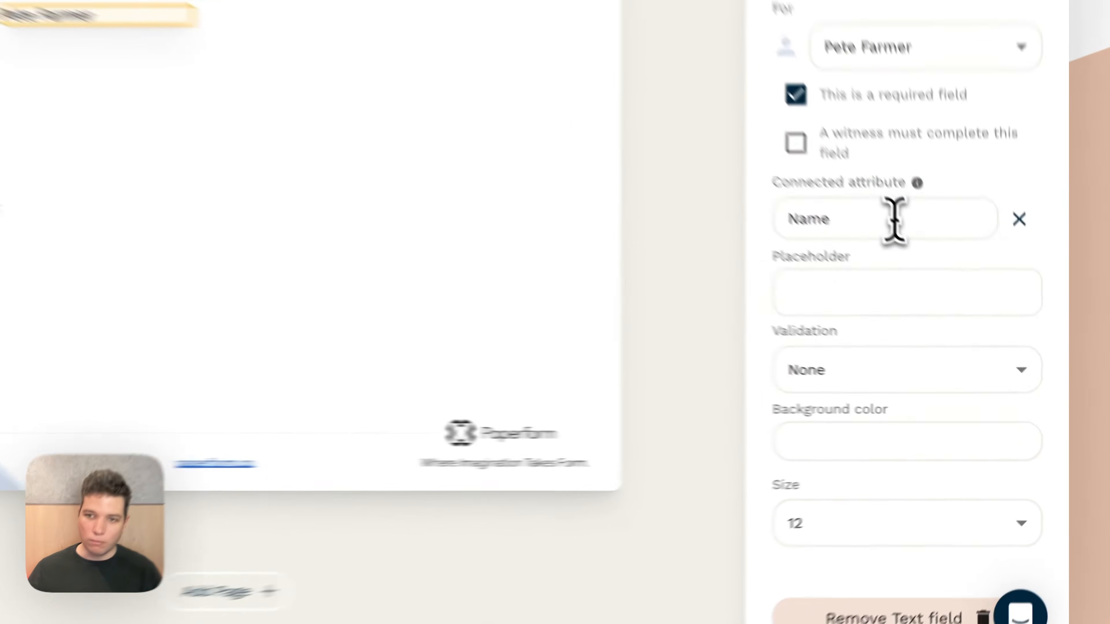
pyautogui.click(961, 305)
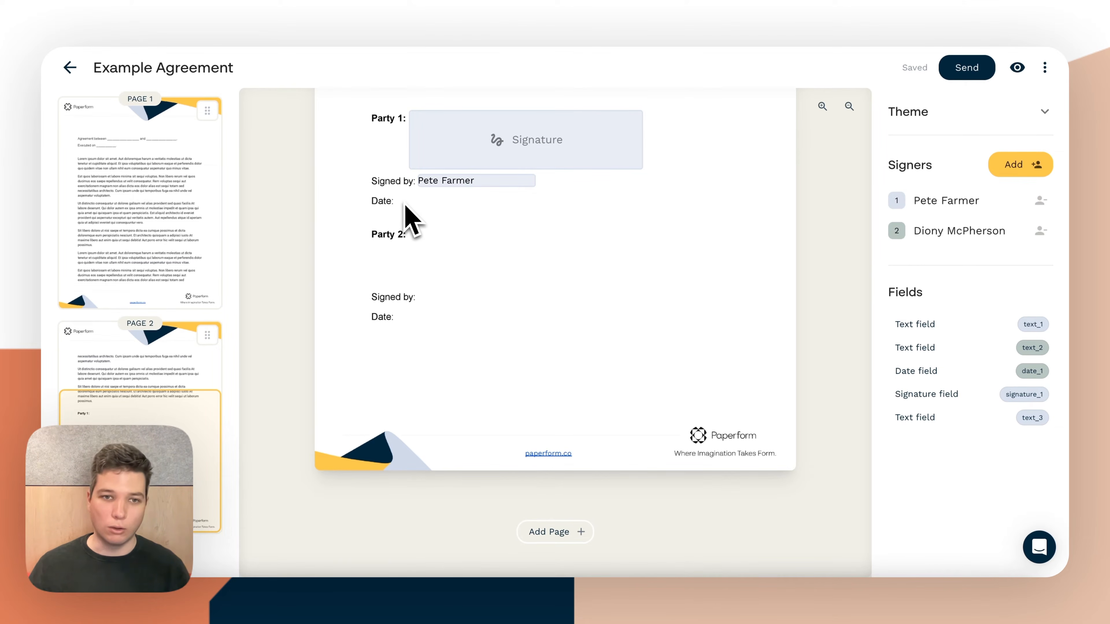
# Add a date field for the first signer beside Party 1's "Date:" label
pyautogui.click(404, 207)
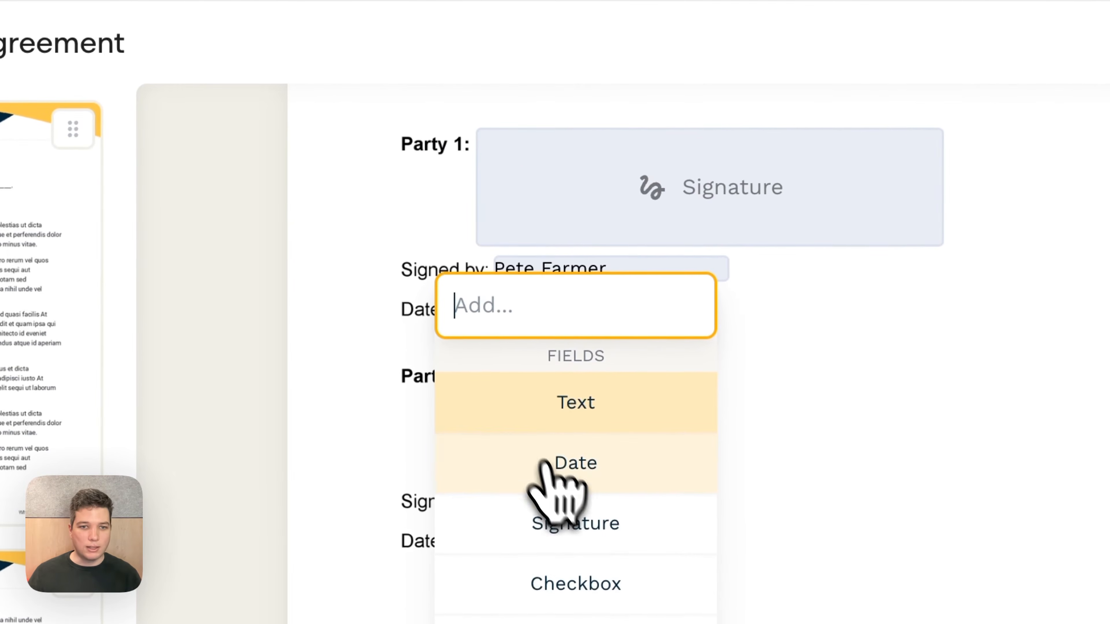
pyautogui.click(562, 465)
pyautogui.click(729, 380)
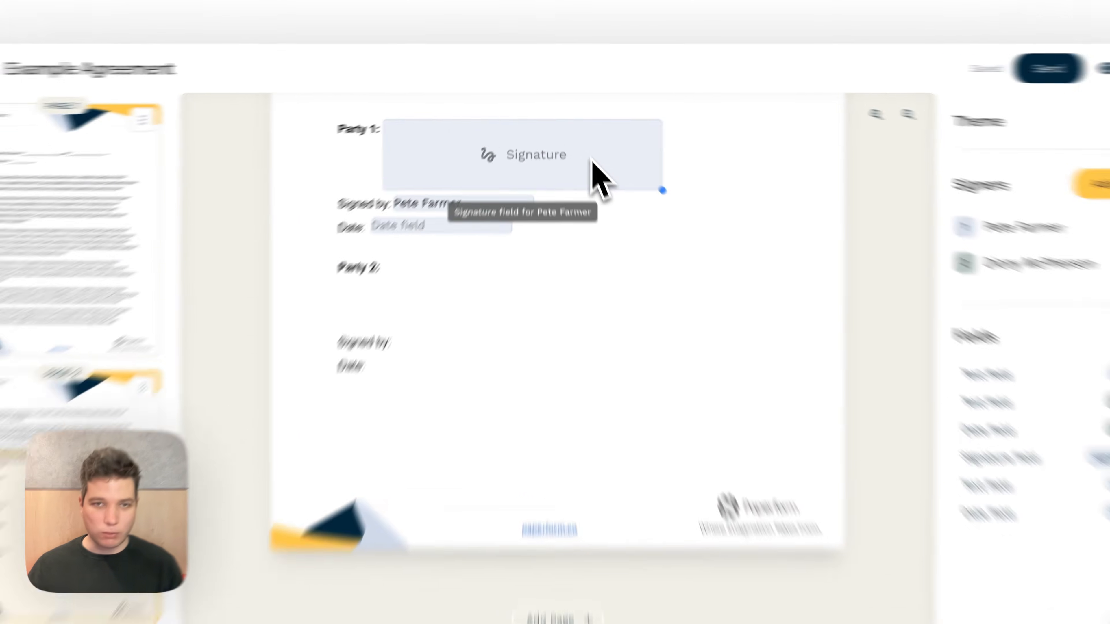
# Duplicate Party 1's signature field and place the copy beside "Party 2:"
pyautogui.click(581, 144)
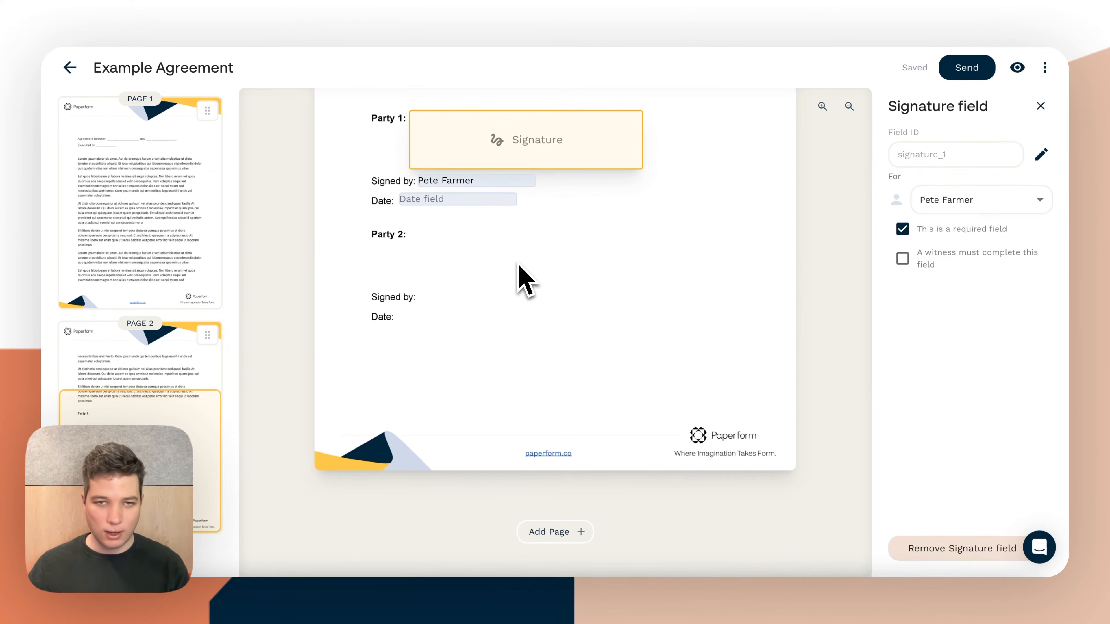
pyautogui.hotkey('ctrl', 'v')
pyautogui.moveTo(593, 288); pyautogui.dragTo(495, 242)
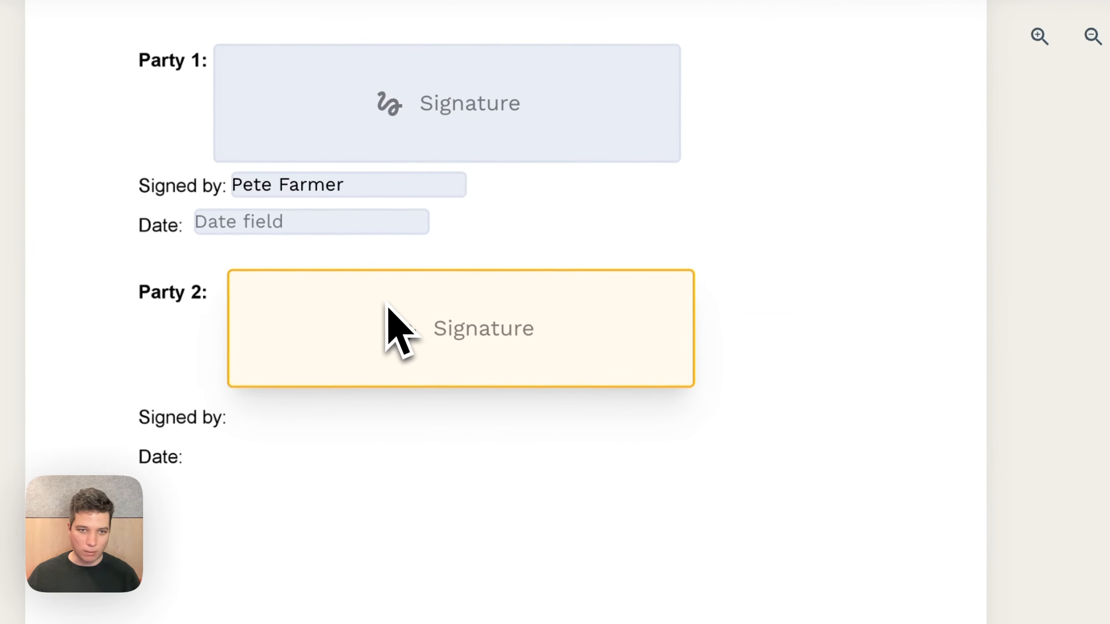
# Duplicate Party 1's name field and place the copy beside Party 2's "Signed by:" label
pyautogui.click(377, 192)
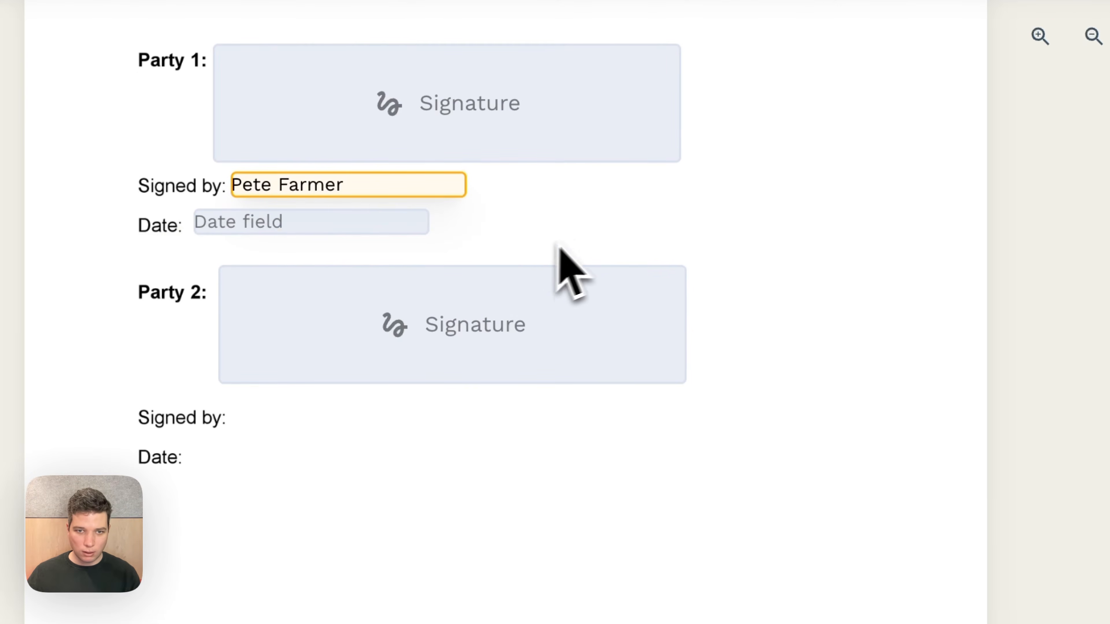
pyautogui.hotkey('ctrl', 'v')
pyautogui.moveTo(712, 252); pyautogui.dragTo(380, 431)
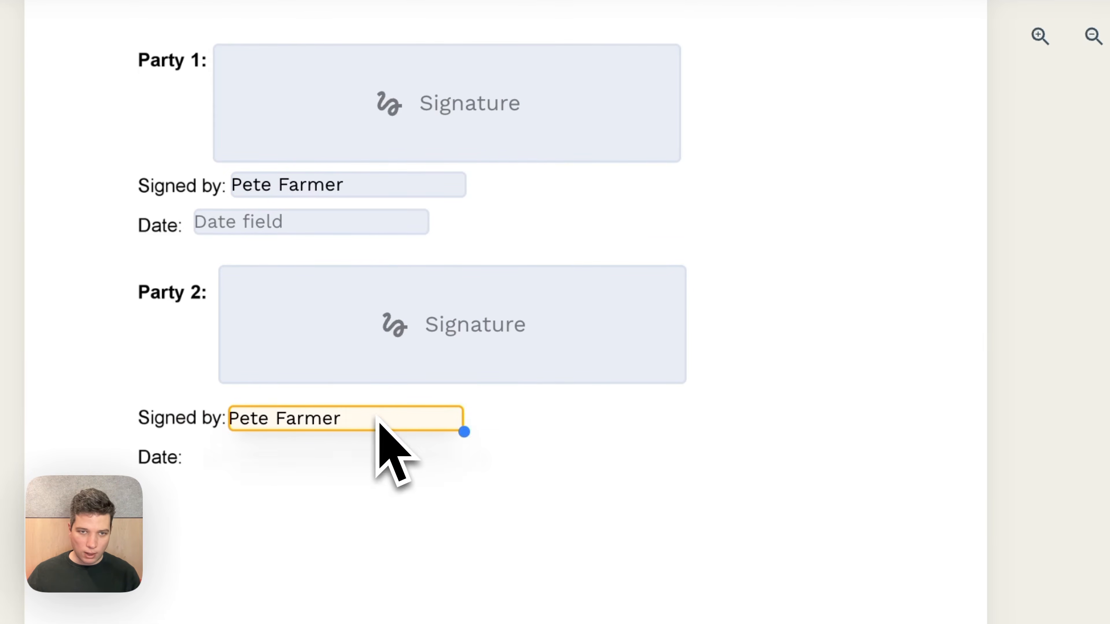
# Duplicate Party 1's date field and place the copy beside Party 2's "Date:" label
pyautogui.click(306, 227)
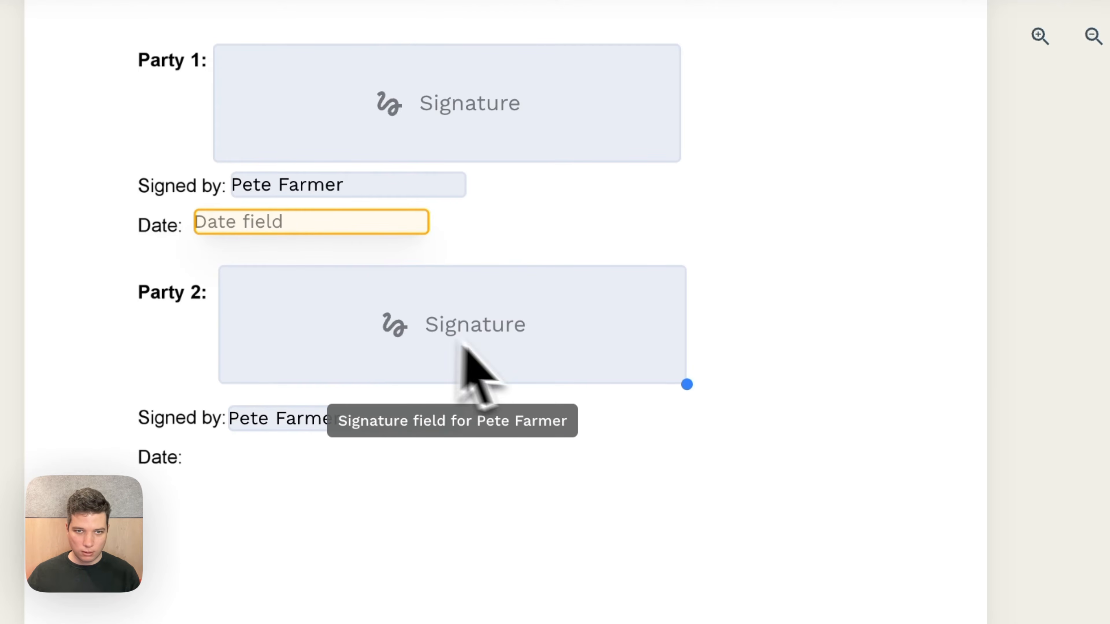
pyautogui.hotkey('ctrl', 'v')
pyautogui.moveTo(795, 433); pyautogui.dragTo(268, 464)
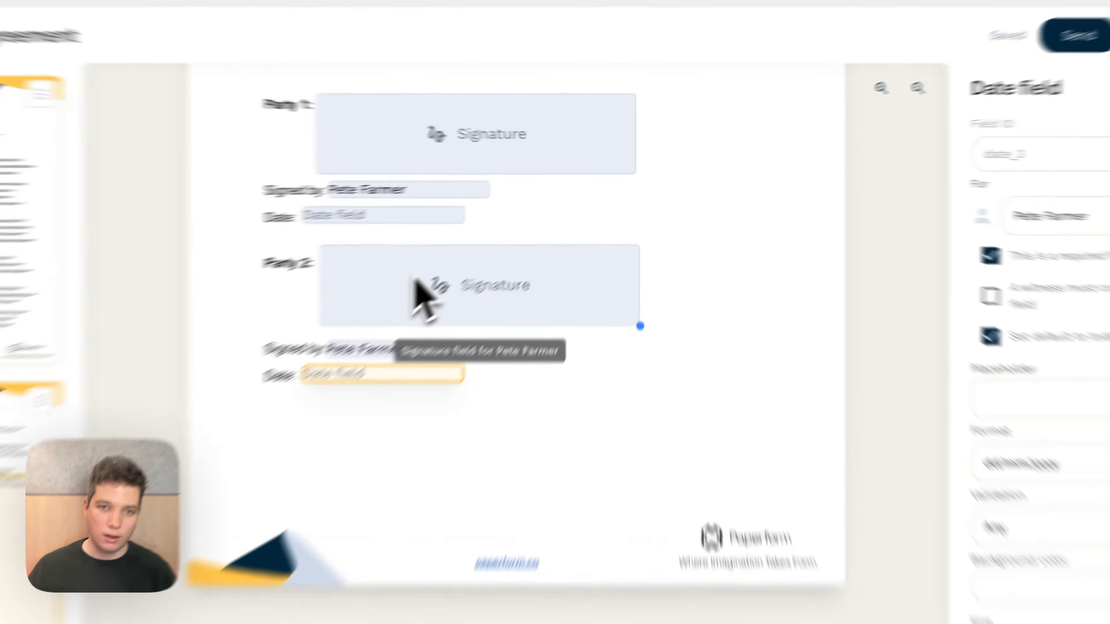
# Assign Party 2's signature field to the second signer
pyautogui.click(507, 253)
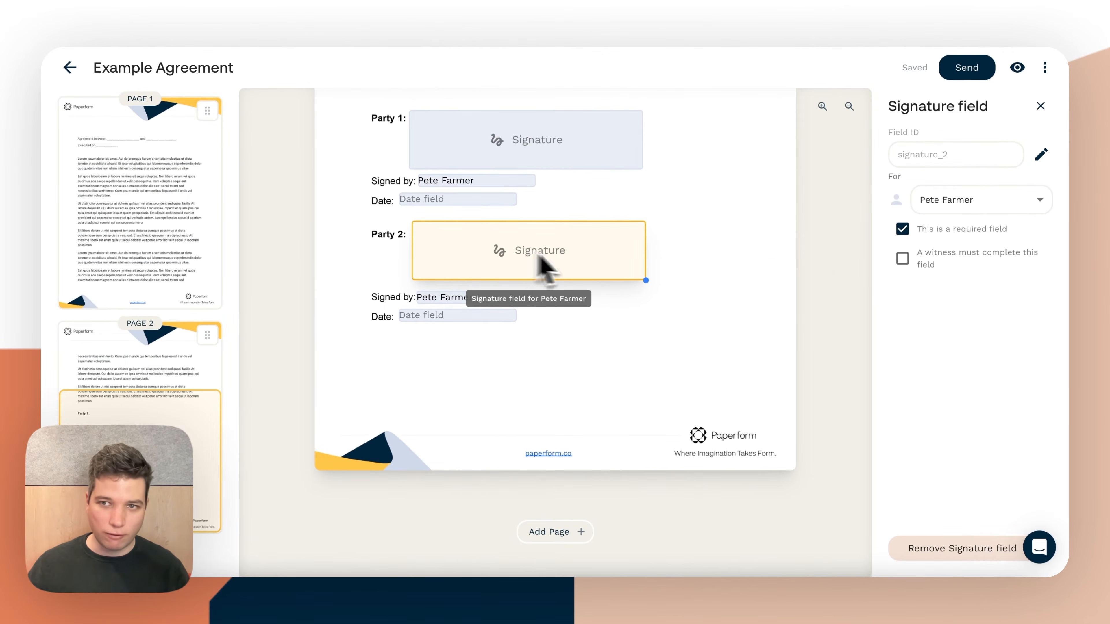
pyautogui.click(1000, 202)
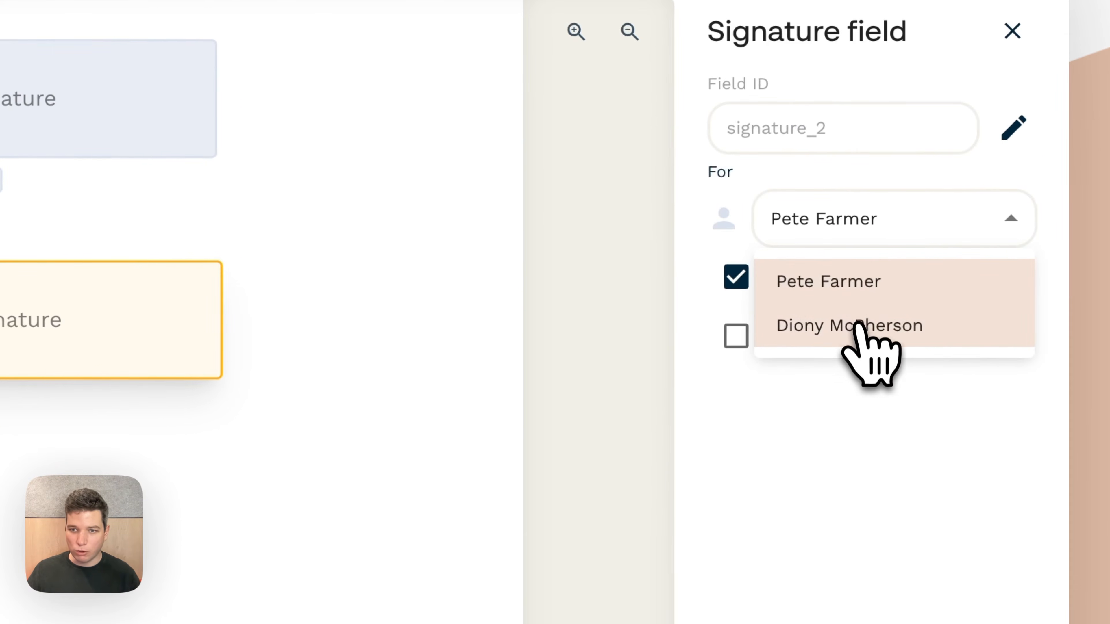
pyautogui.click(856, 325)
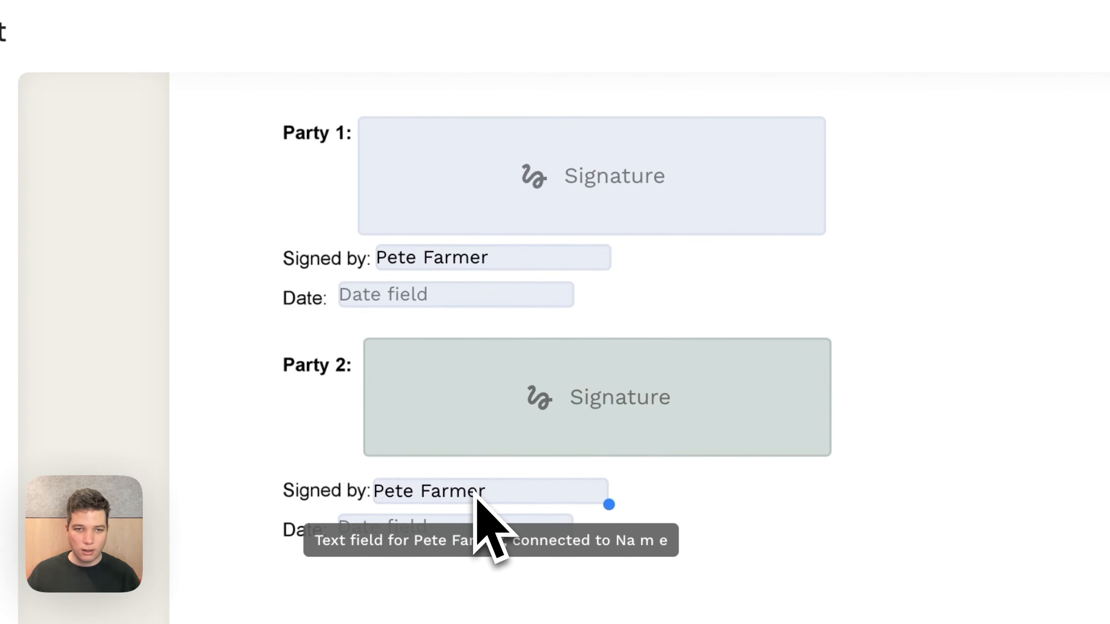
# Assign Party 2's "Signed by:" name field and date field to the second signer
pyautogui.rightClick(474, 492)
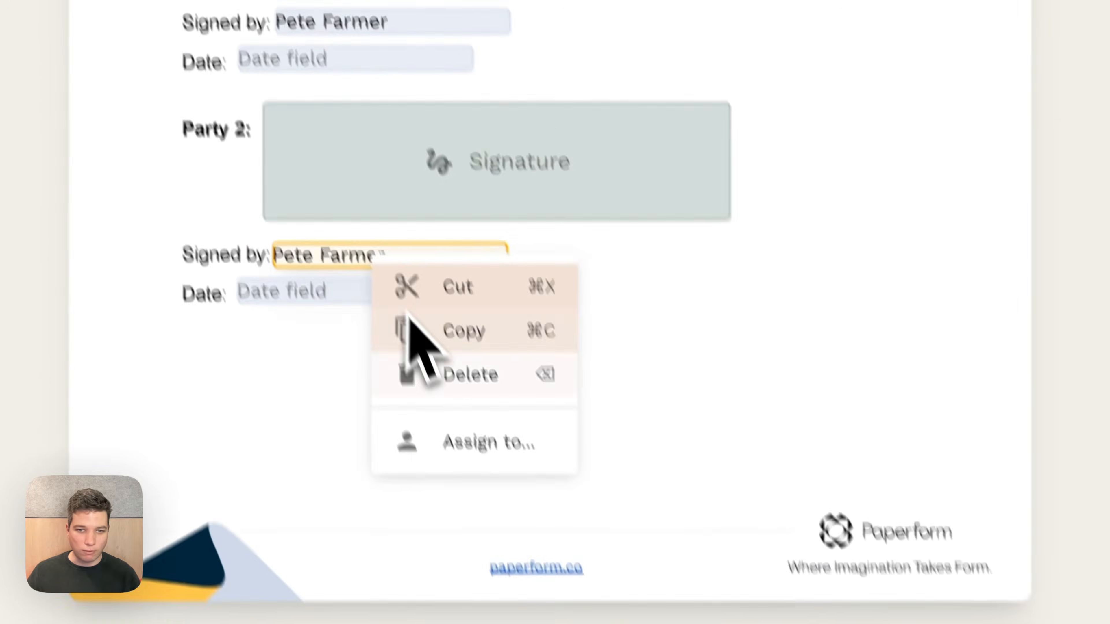
pyautogui.moveTo(516, 391)
pyautogui.click(695, 389)
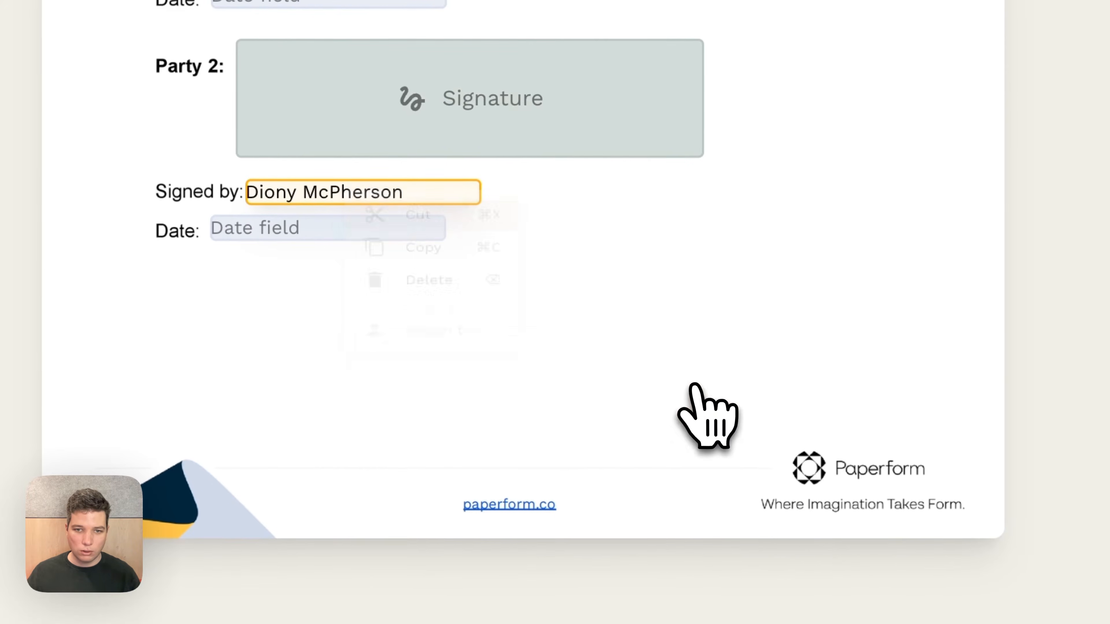
pyautogui.rightClick(370, 234)
pyautogui.moveTo(489, 413)
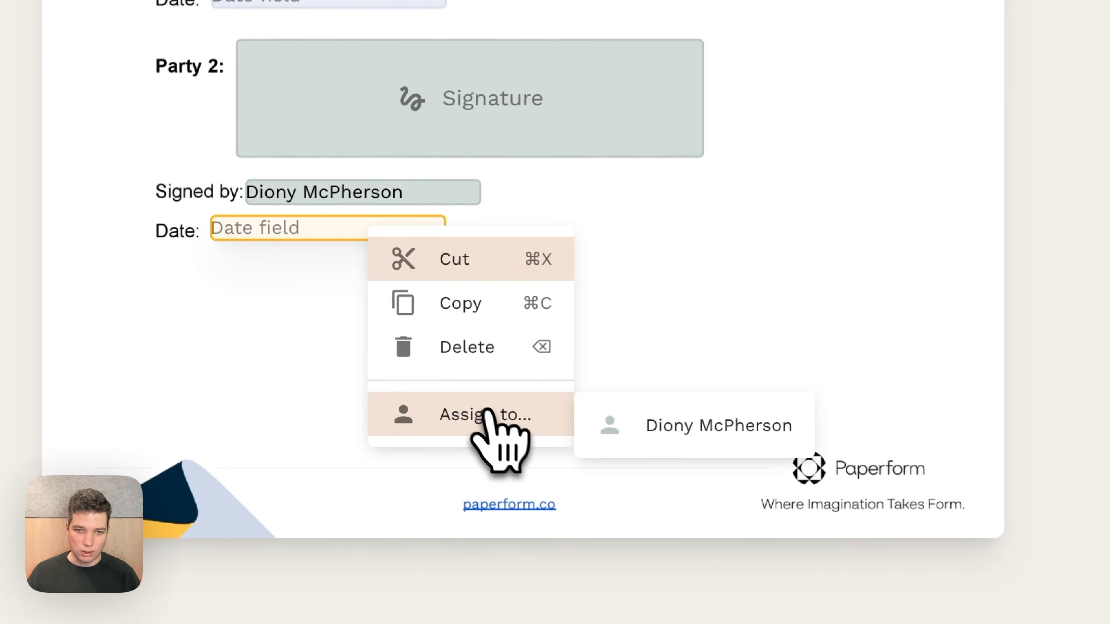
pyautogui.click(712, 424)
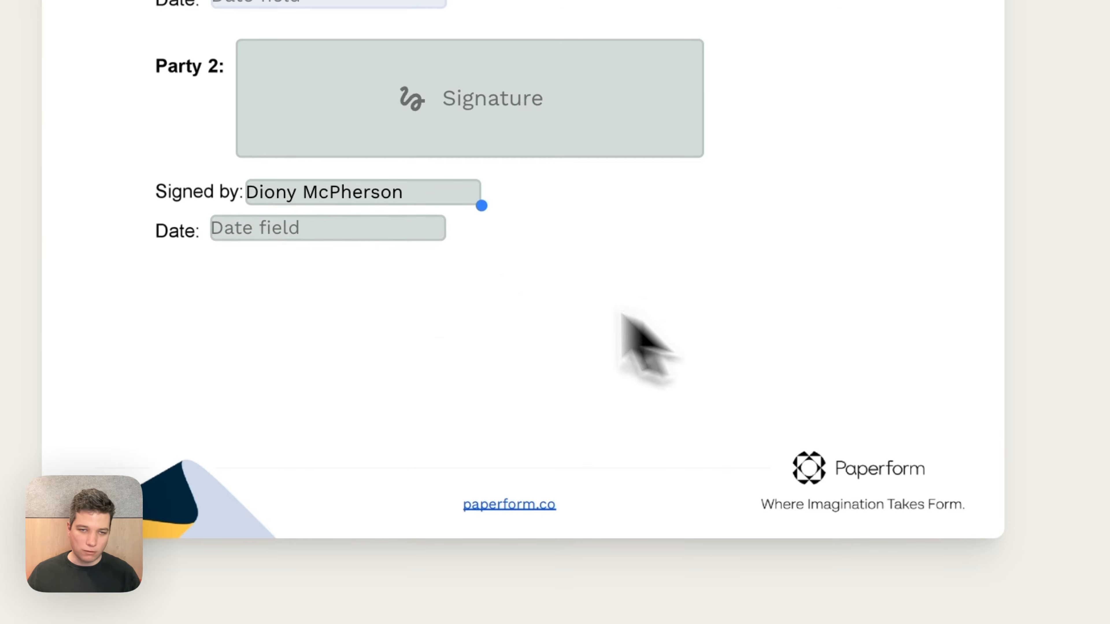
# Review the placed fields across both pages and inspect the settings of Party 2's name field, text_4
pyautogui.scroll(3, 731, 397)
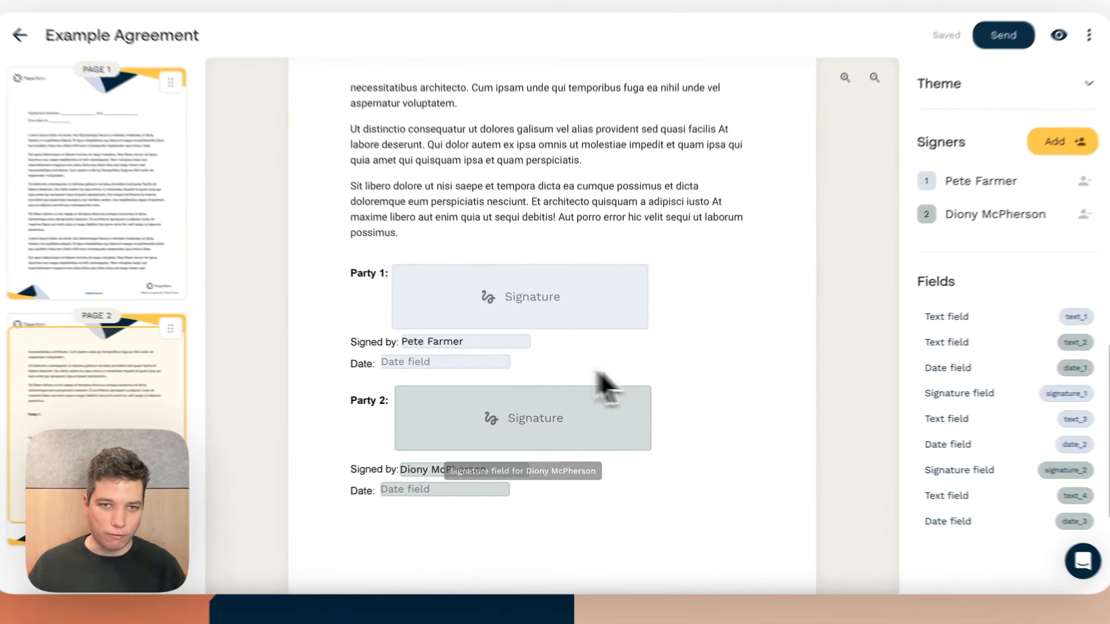
pyautogui.scroll(10, 707, 387)
pyautogui.scroll(10, 711, 394)
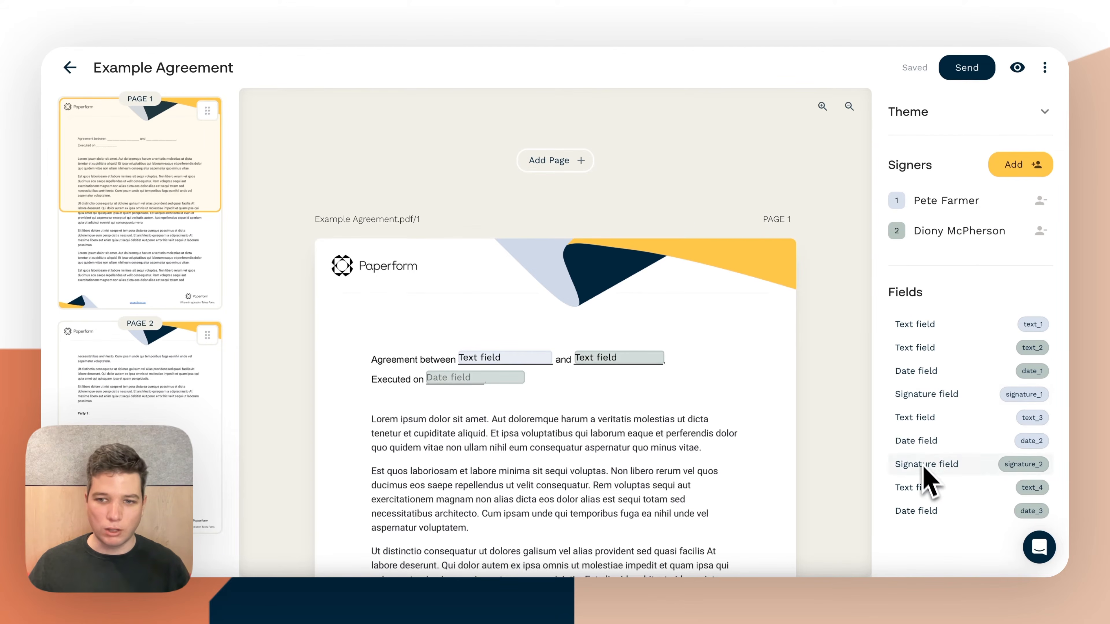
pyautogui.click(931, 489)
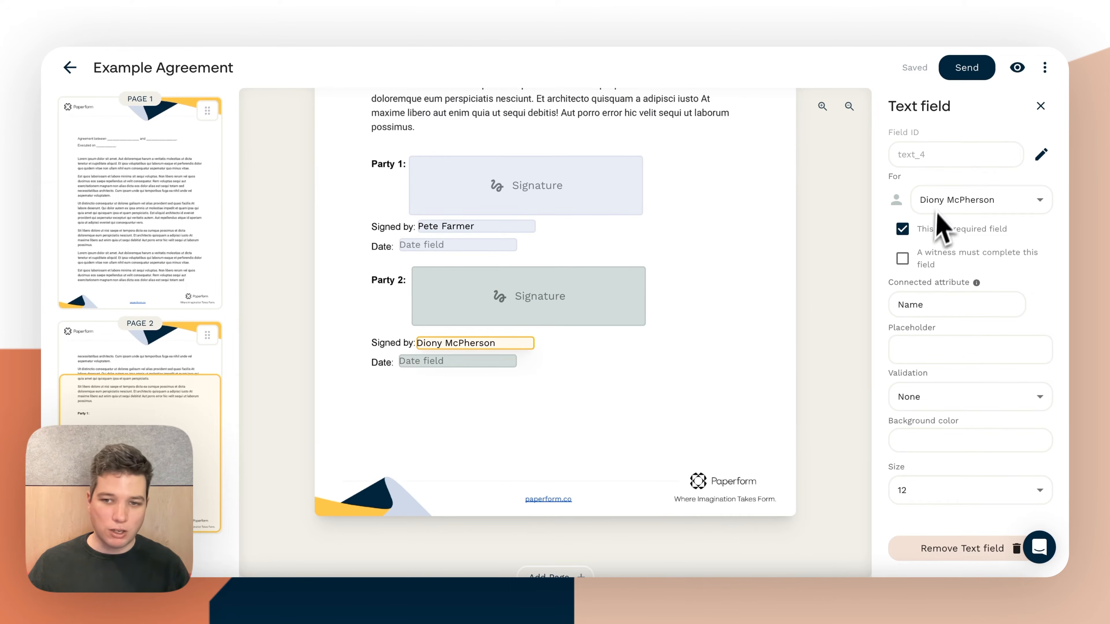
pyautogui.click(771, 285)
pyautogui.scroll(10, 783, 302)
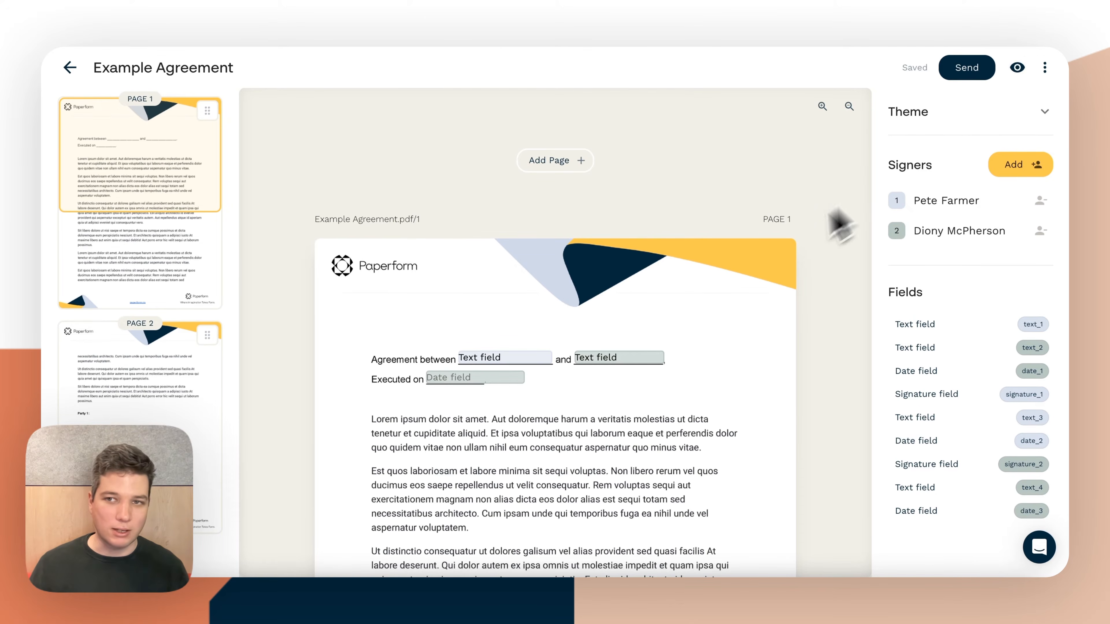
# Preview the agreement as the first signer and accept the Electronic Record and Signature Disclosure
pyautogui.click(1017, 68)
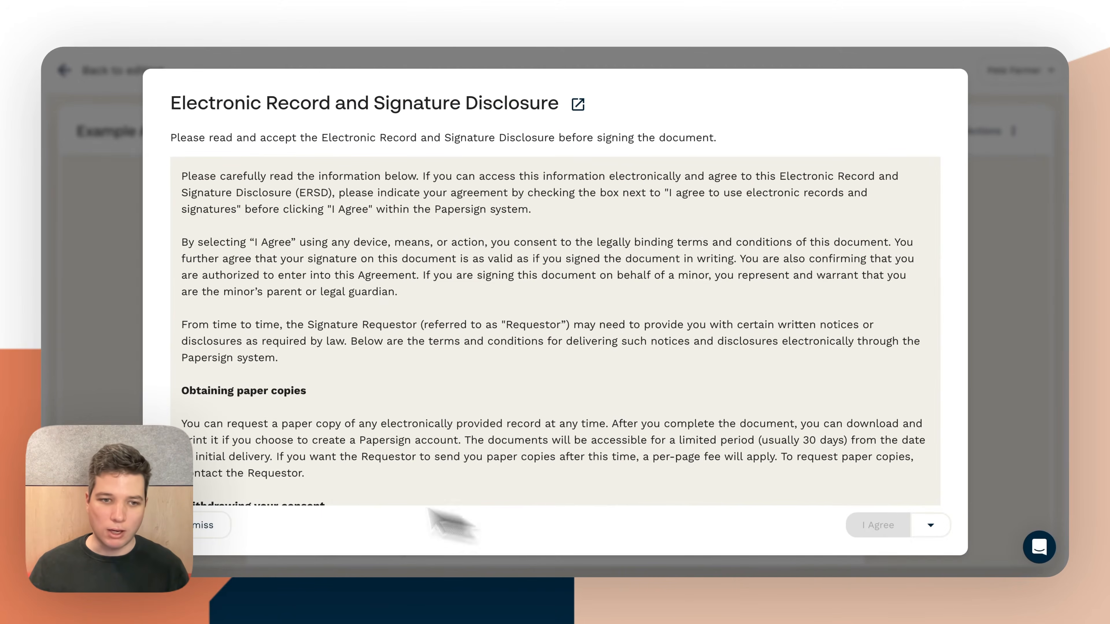
pyautogui.scroll(-10, 288, 457)
pyautogui.scroll(-5, 297, 459)
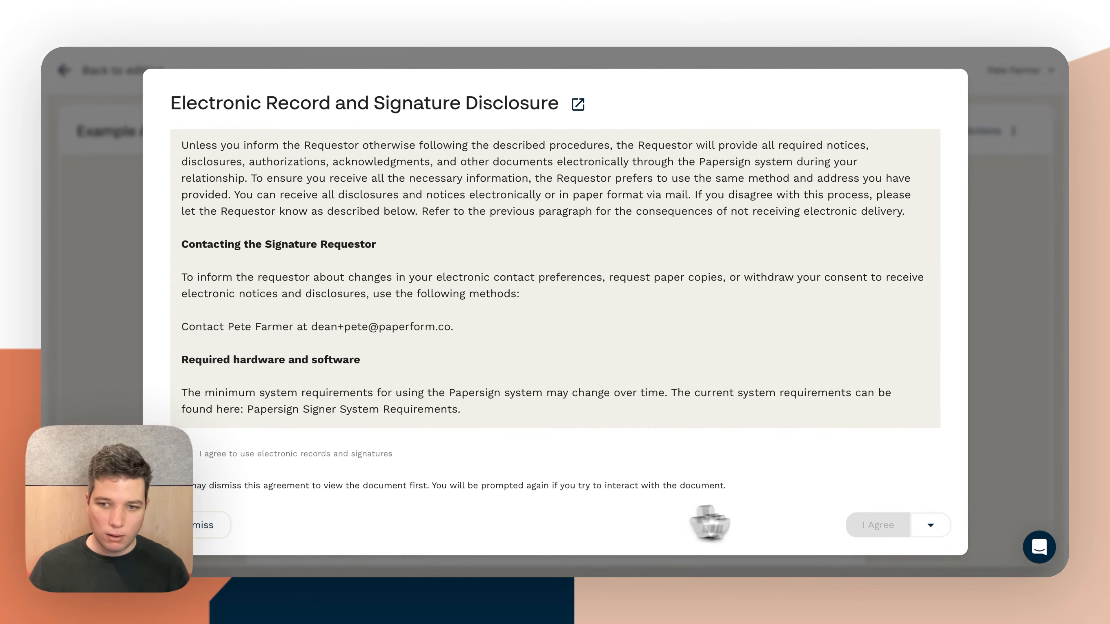
pyautogui.click(522, 462)
pyautogui.click(876, 526)
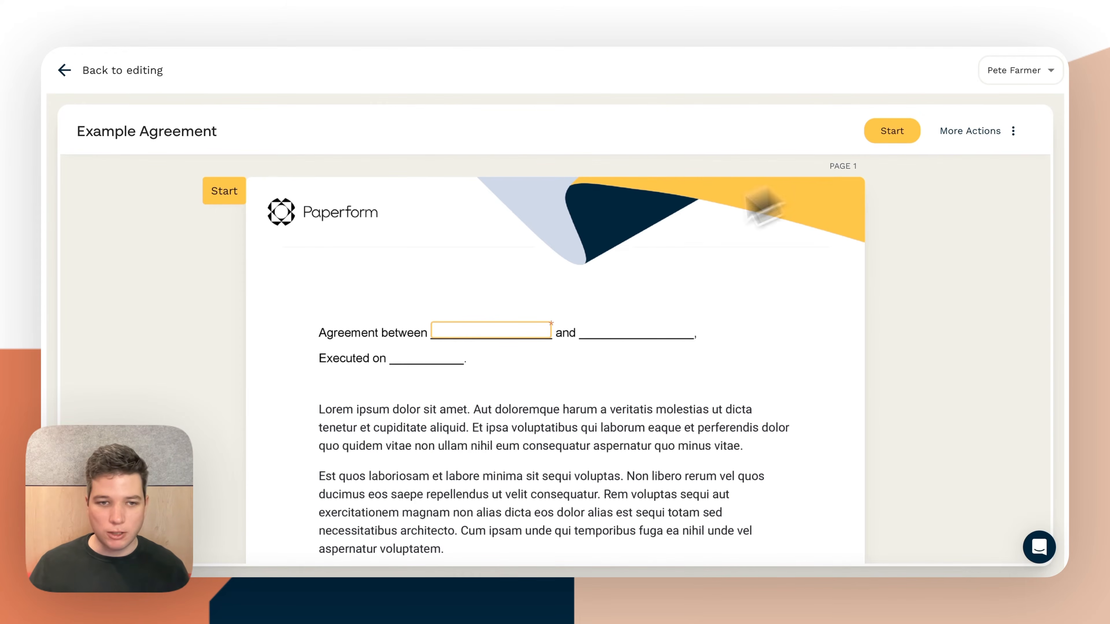
# Fill in the first "Agreement between" blank with "Paperform" in the signer preview
pyautogui.scroll(-2, 450, 341)
pyautogui.scroll(-1, 452, 287)
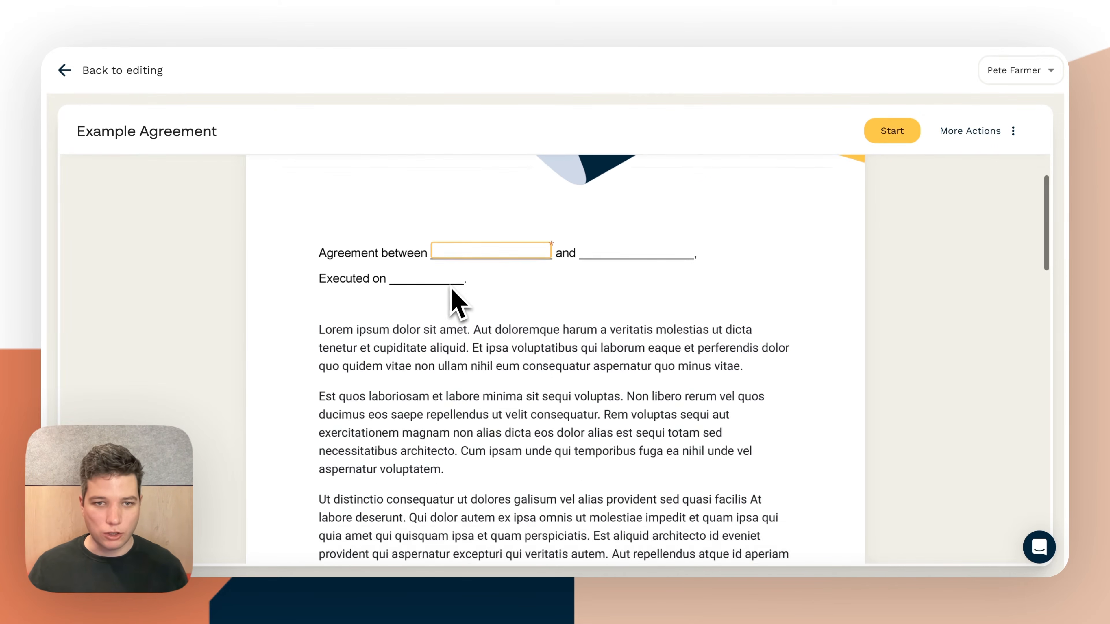
pyautogui.scroll(3, 449, 290)
pyautogui.click(450, 331)
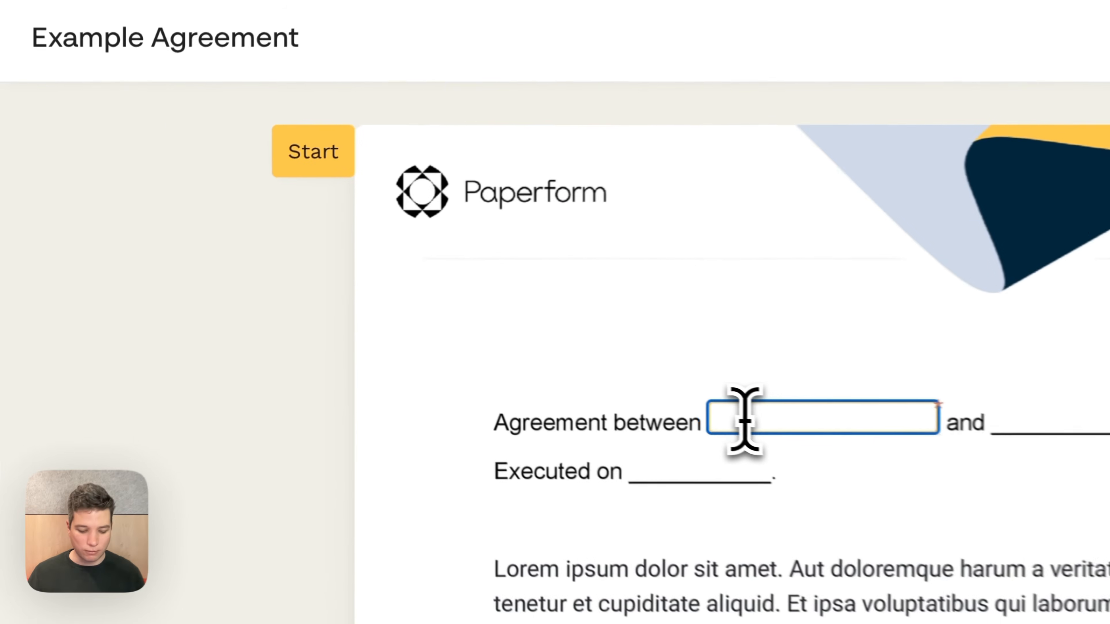
pyautogui.write('Paperform')
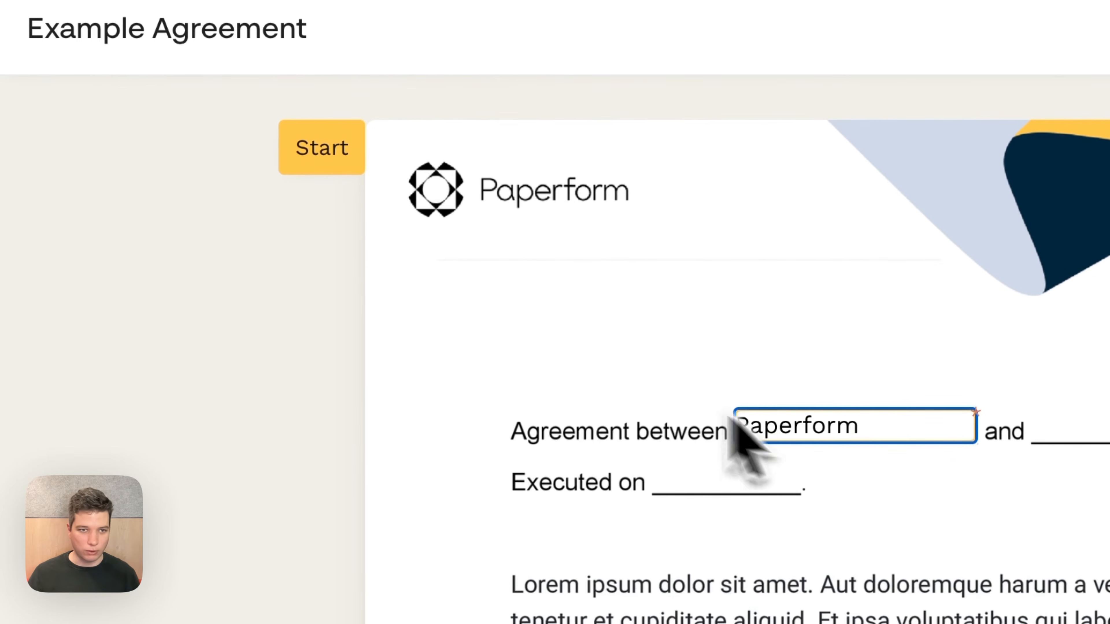
# Advance the preview to Party 1's signing fields, review them and return to editing the agreement
pyautogui.click(338, 161)
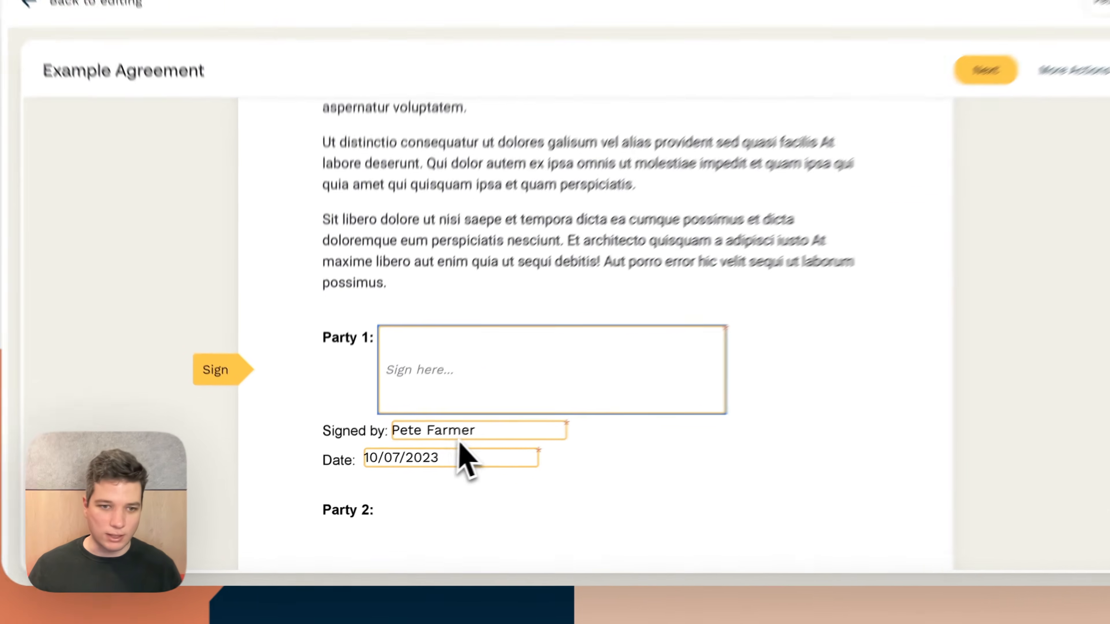
pyautogui.scroll(-5, 420, 489)
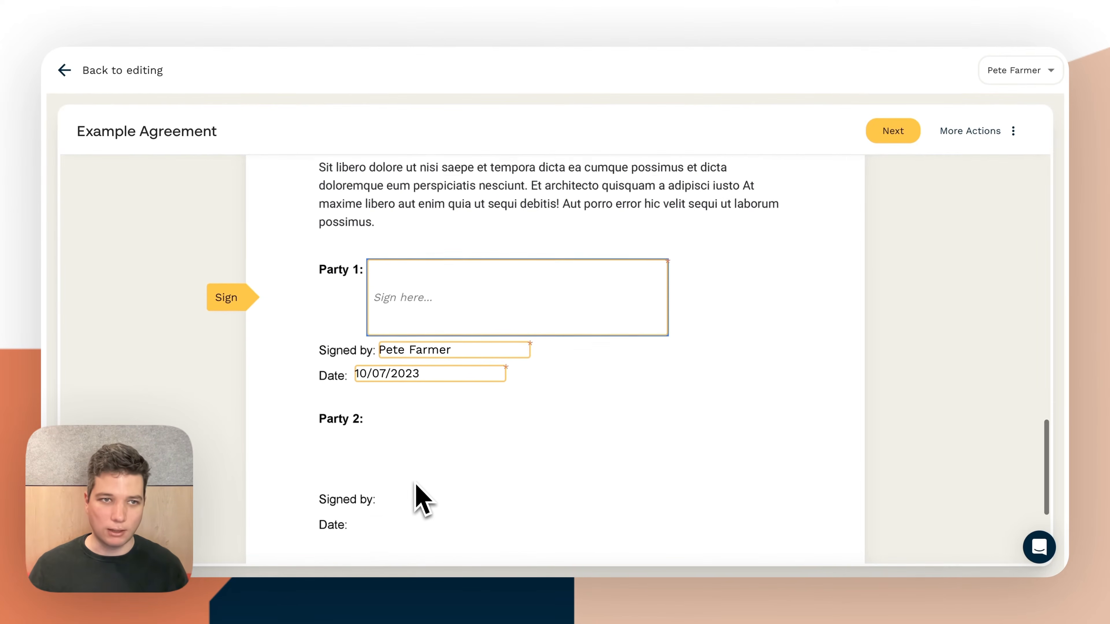
pyautogui.scroll(10, 415, 464)
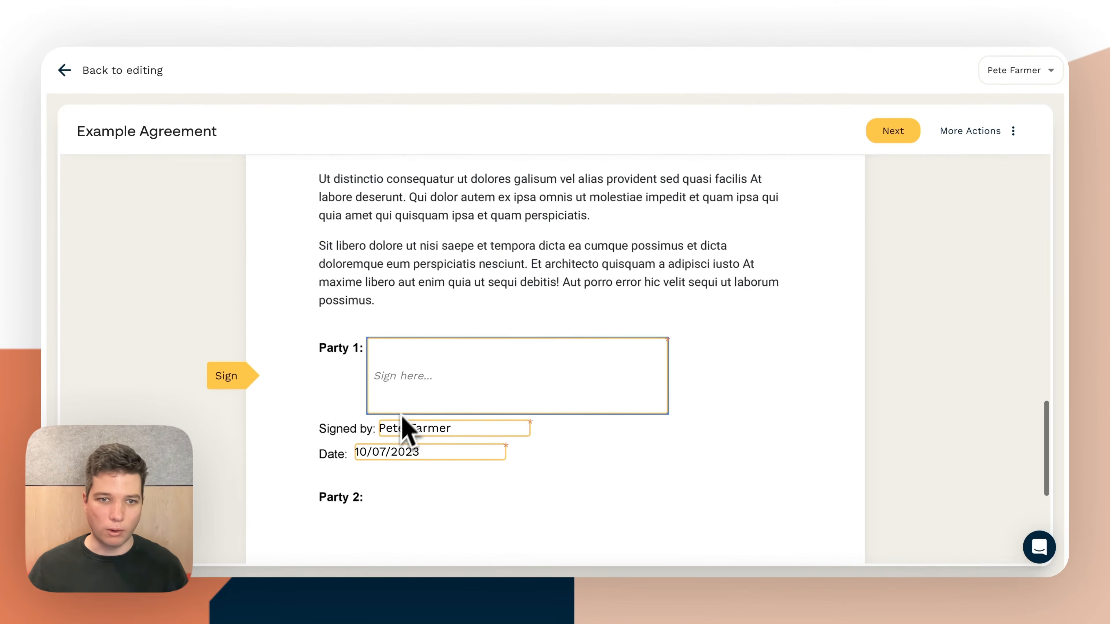
pyautogui.click(68, 78)
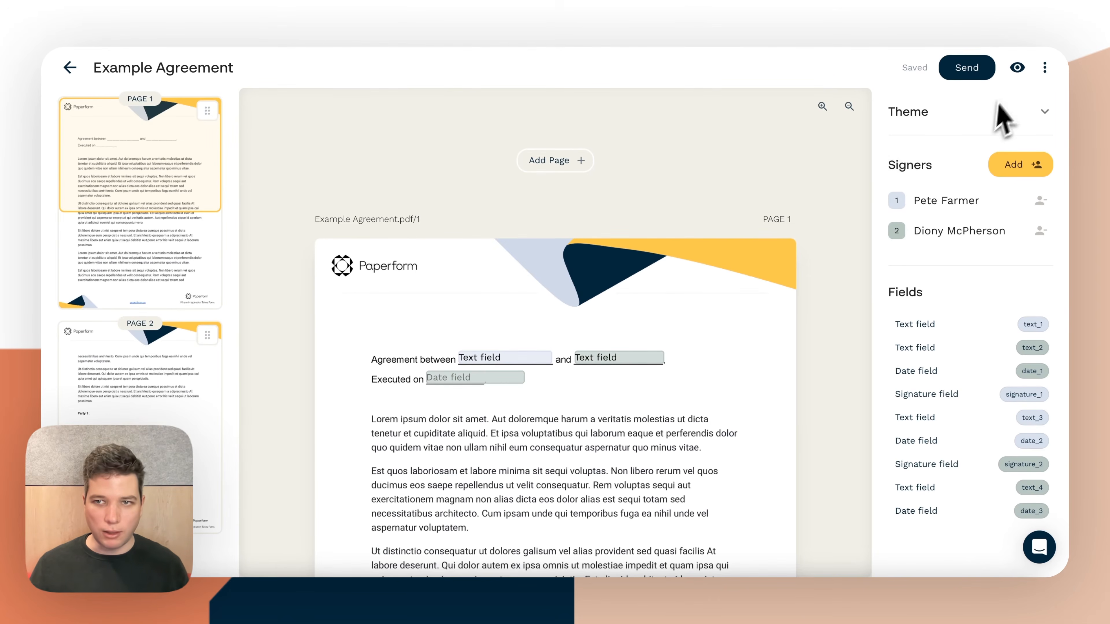
# Review the sending options and send the Example Agreement to both signers with expiry left at Never
pyautogui.click(966, 69)
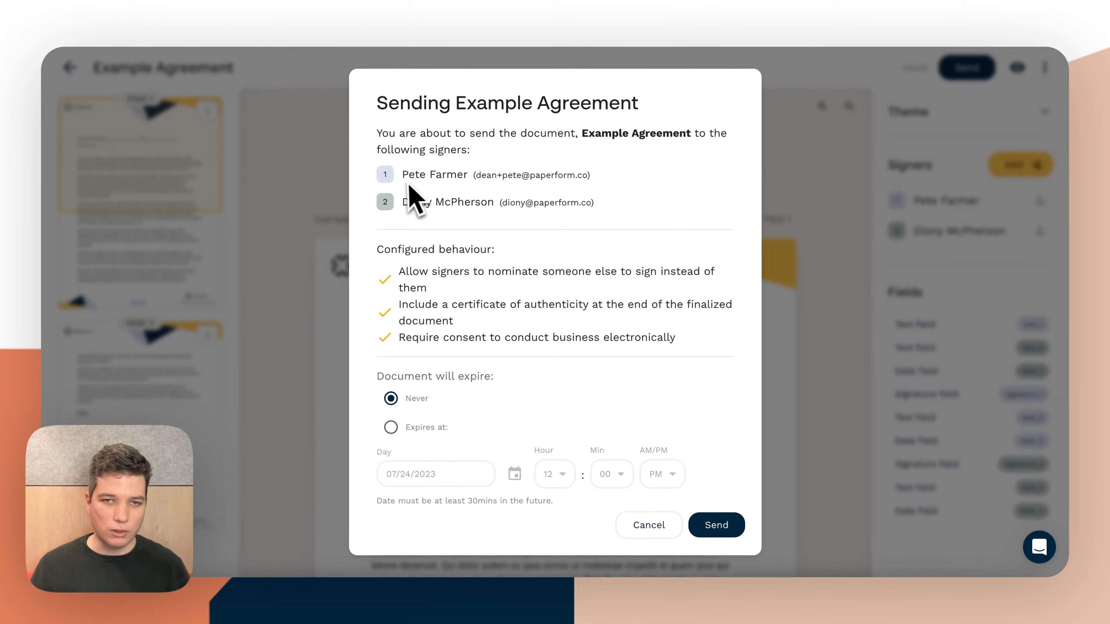
pyautogui.moveTo(386, 179)
pyautogui.mouseDown()
pyautogui.moveTo(387, 210)
pyautogui.moveTo(386, 167)
pyautogui.mouseUp()
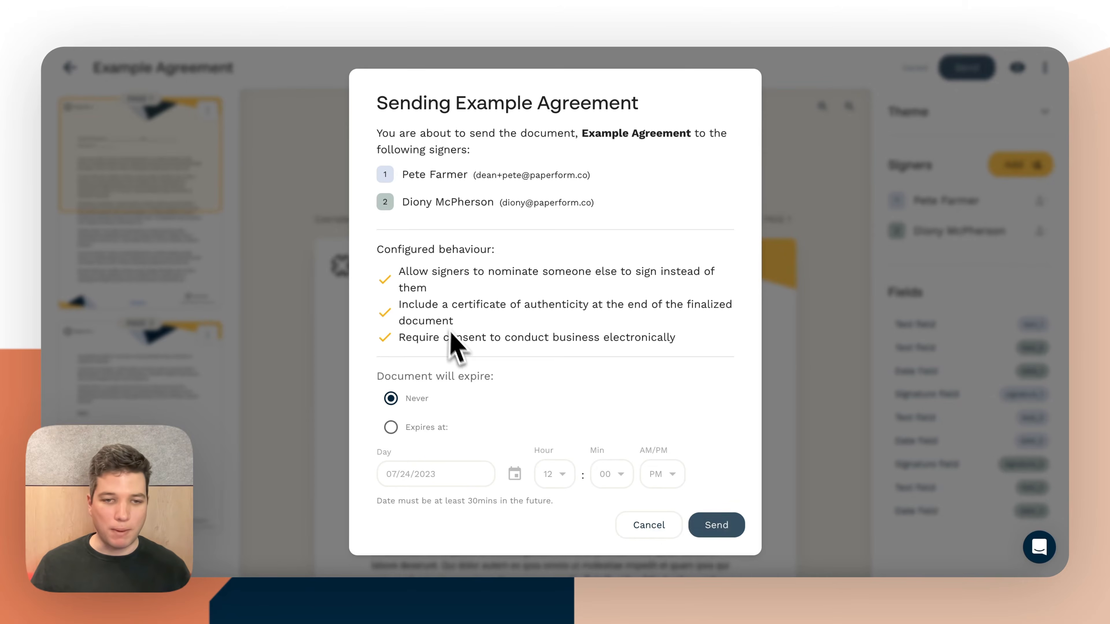
pyautogui.scroll(-2, 459, 350)
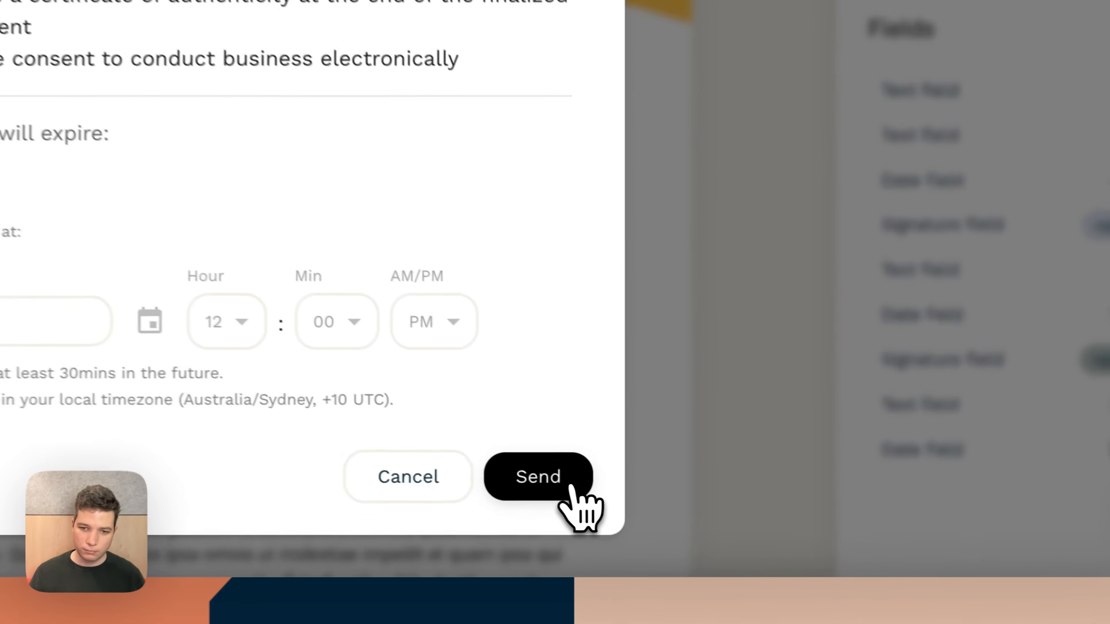
pyautogui.click(732, 528)
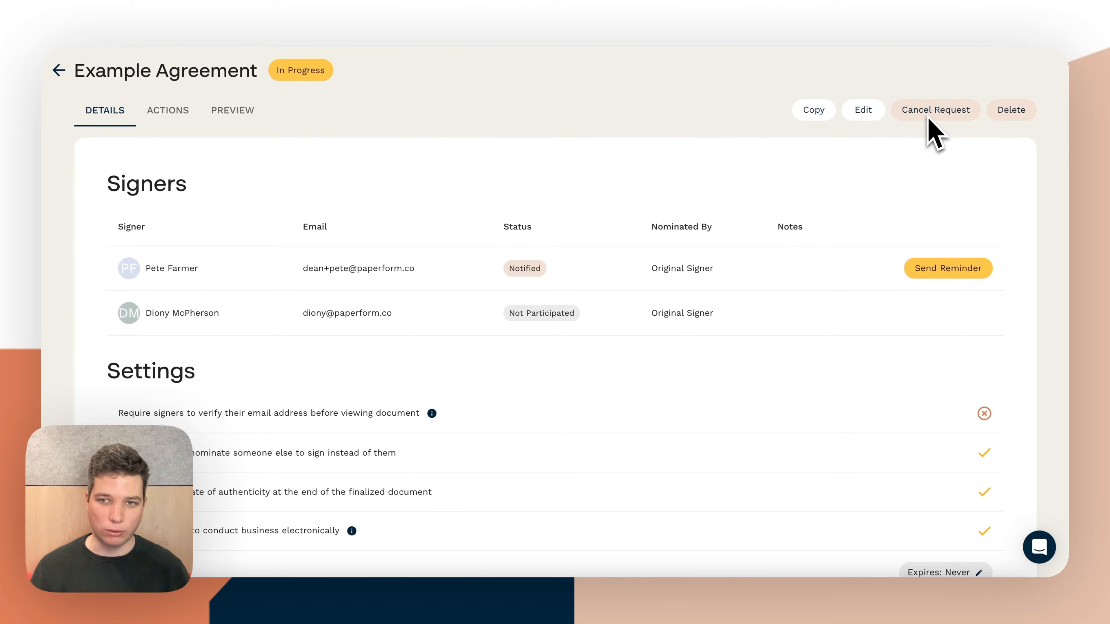
# Check the confirmation for editing the sent agreement, cancel it, and review the agreement's signers and settings
pyautogui.click(861, 112)
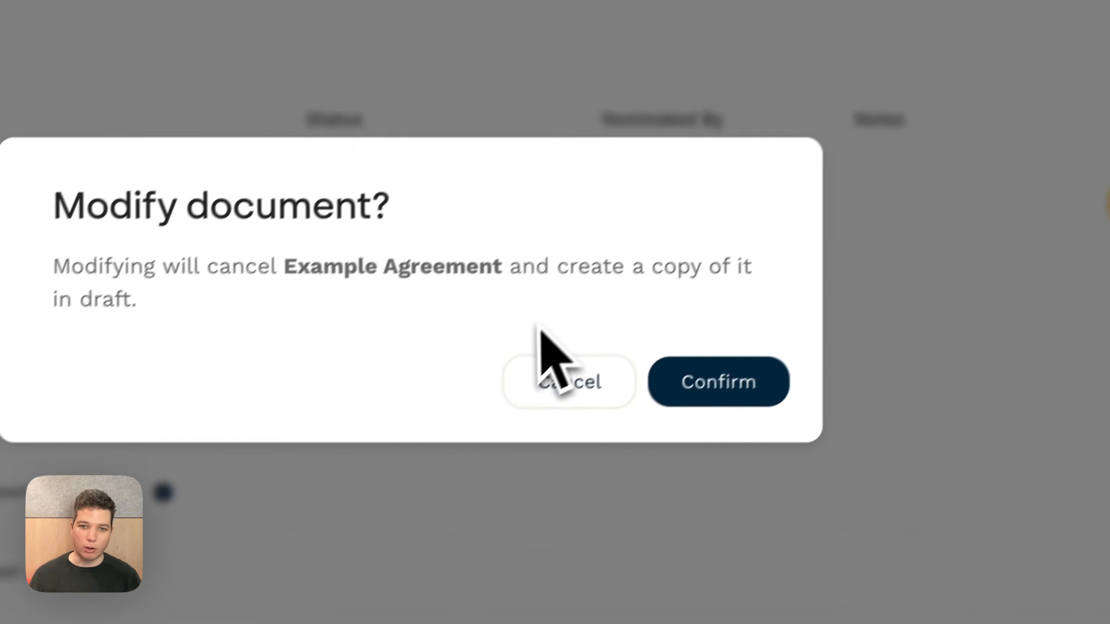
pyautogui.click(633, 362)
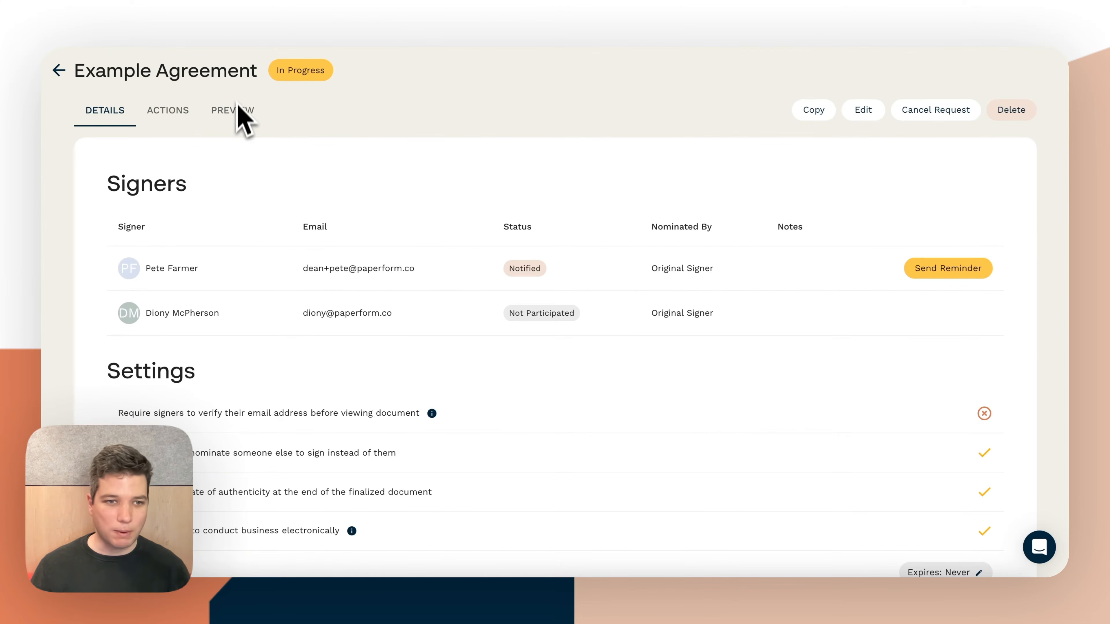
pyautogui.scroll(-2, 131, 199)
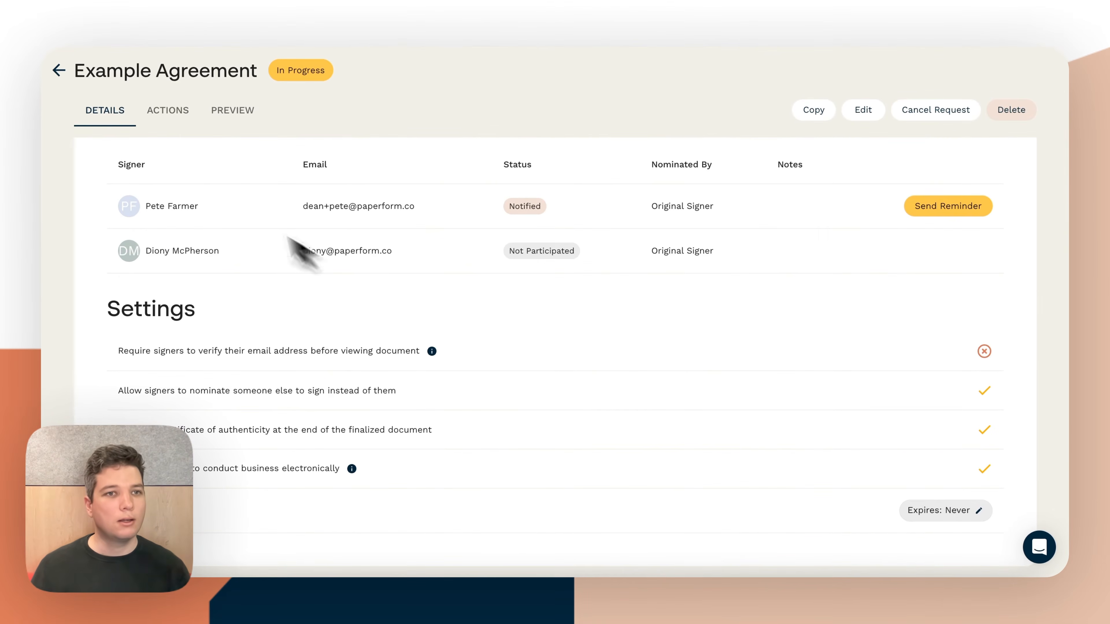
# Examine the sent agreement's activity log and look through its two-page document preview
pyautogui.click(168, 111)
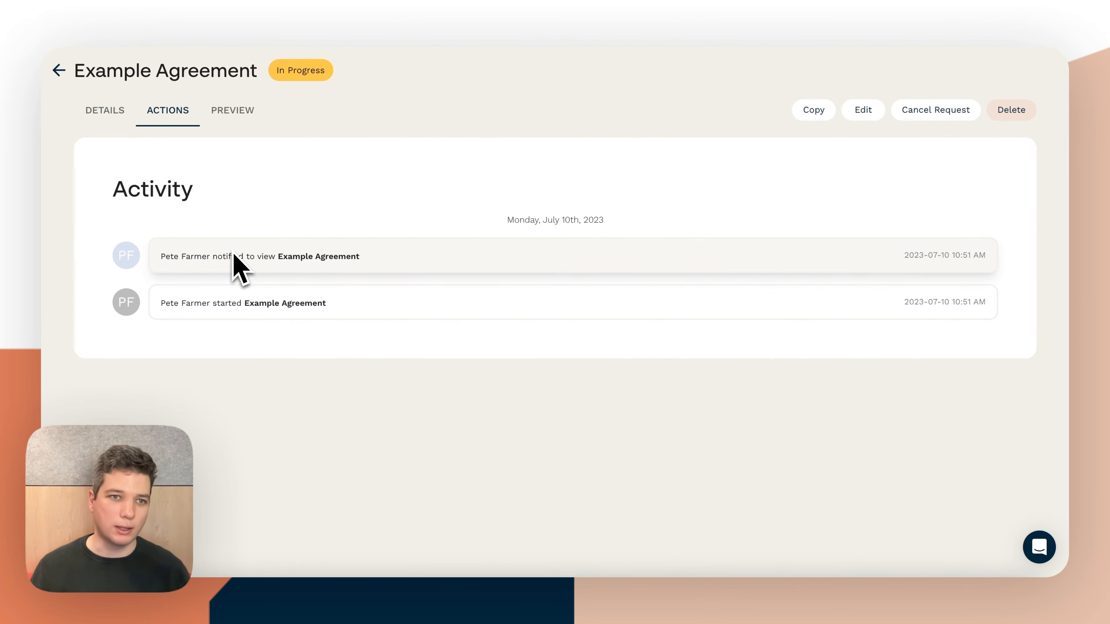
pyautogui.click(240, 115)
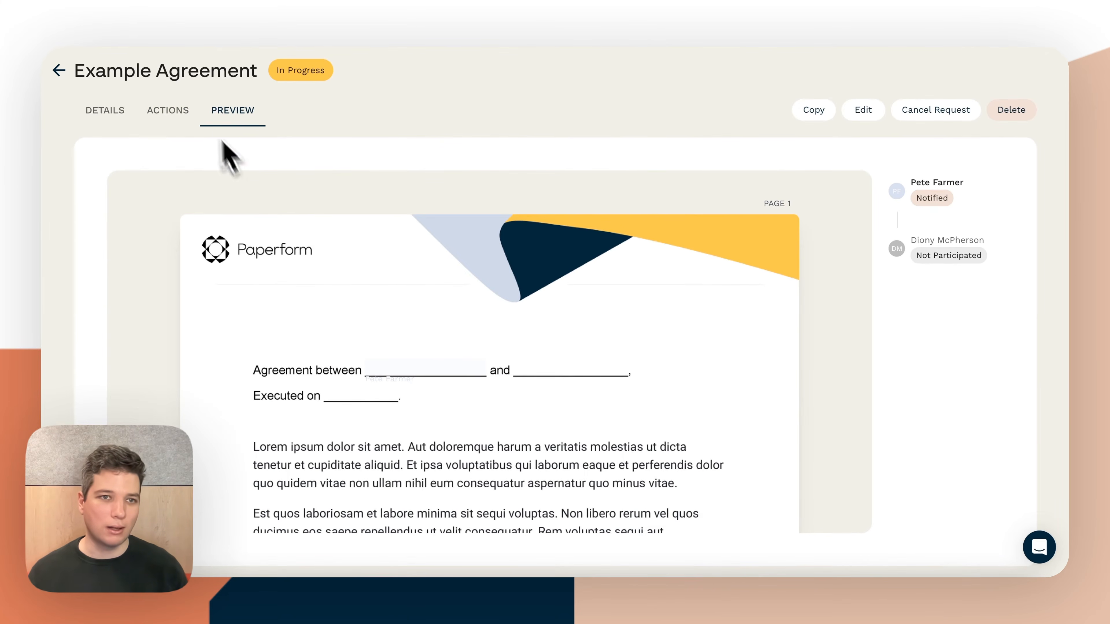
pyautogui.scroll(-8, 397, 306)
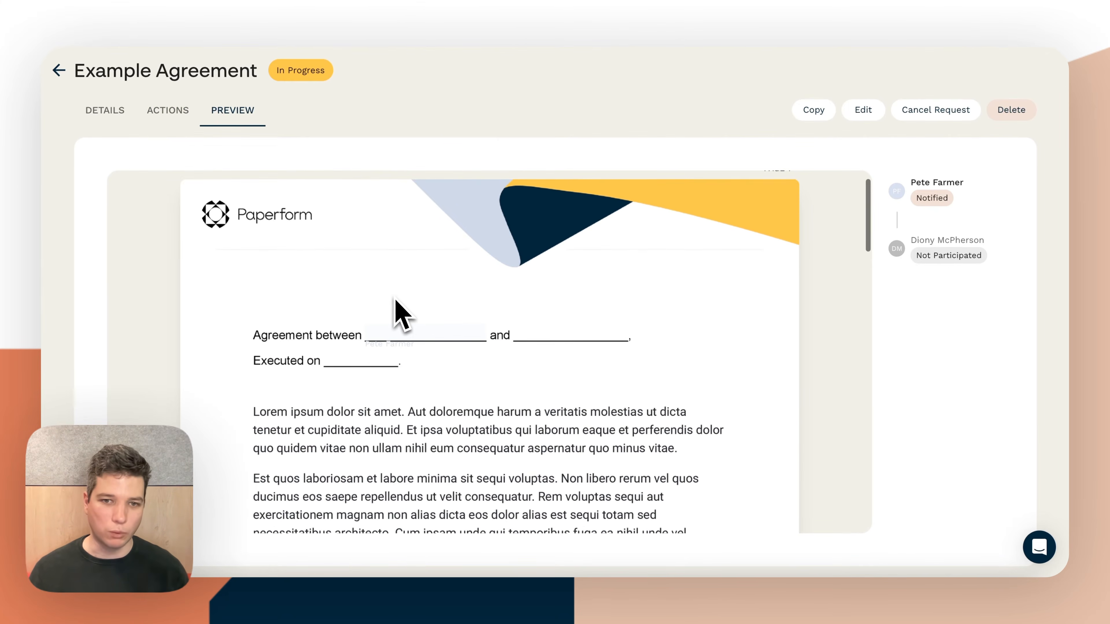
pyautogui.scroll(-20, 409, 298)
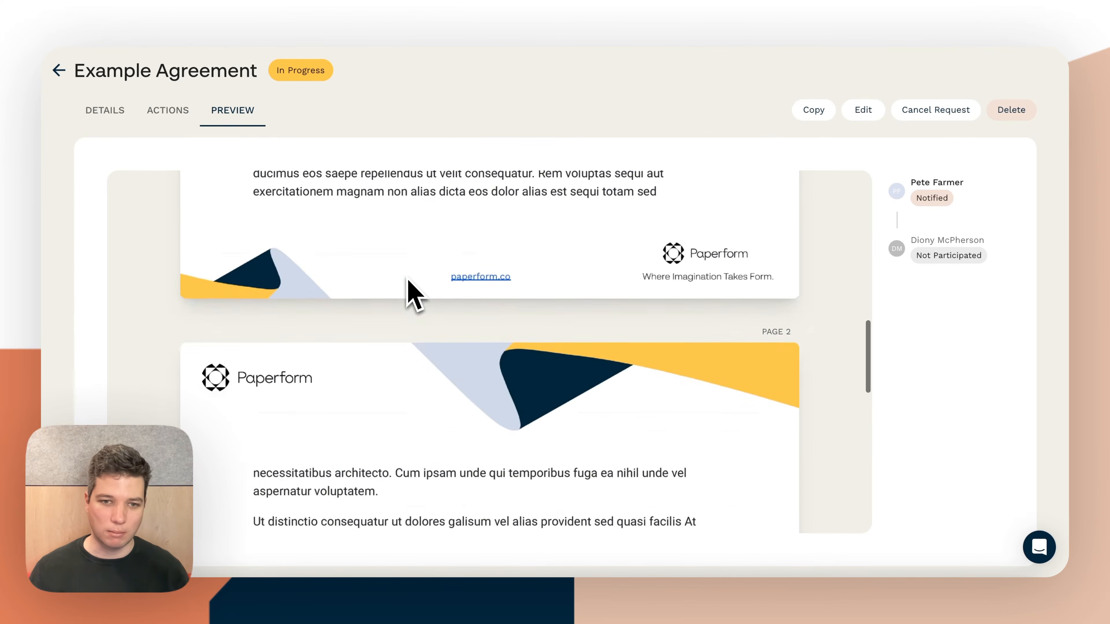
pyautogui.scroll(20, 412, 289)
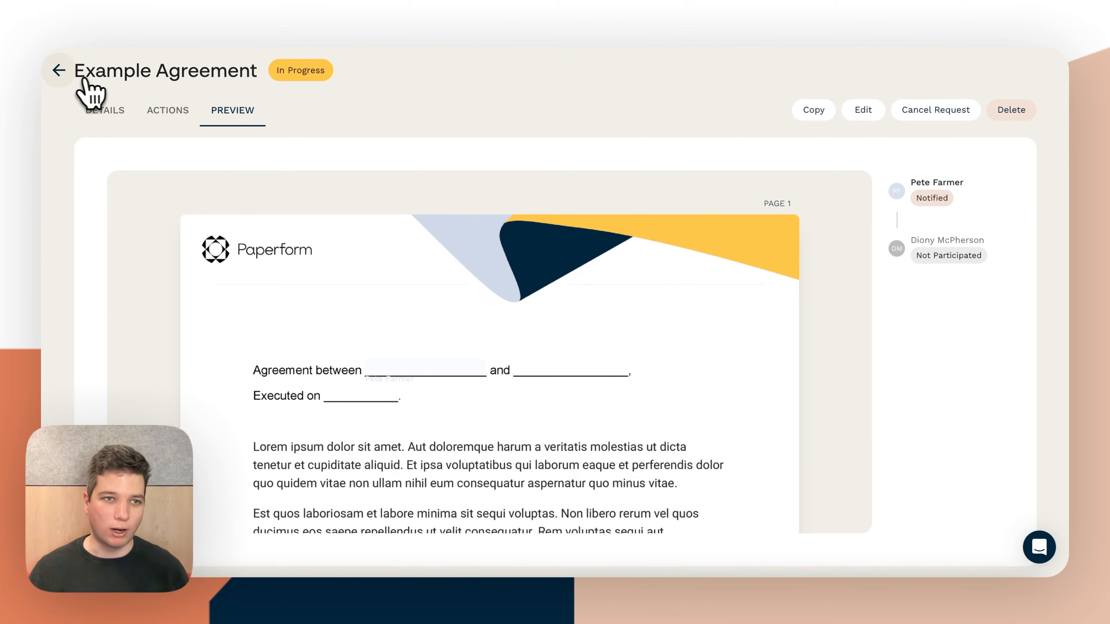
# Leave the sent agreement for the dashboard and start a new document created in Papersign
pyautogui.click(58, 70)
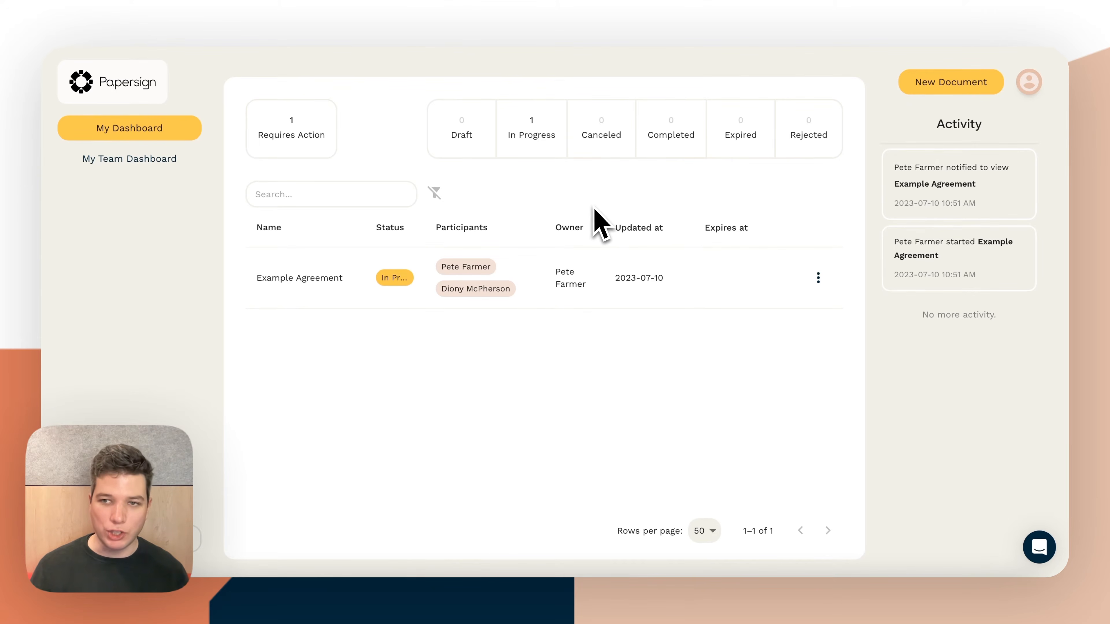
pyautogui.click(949, 85)
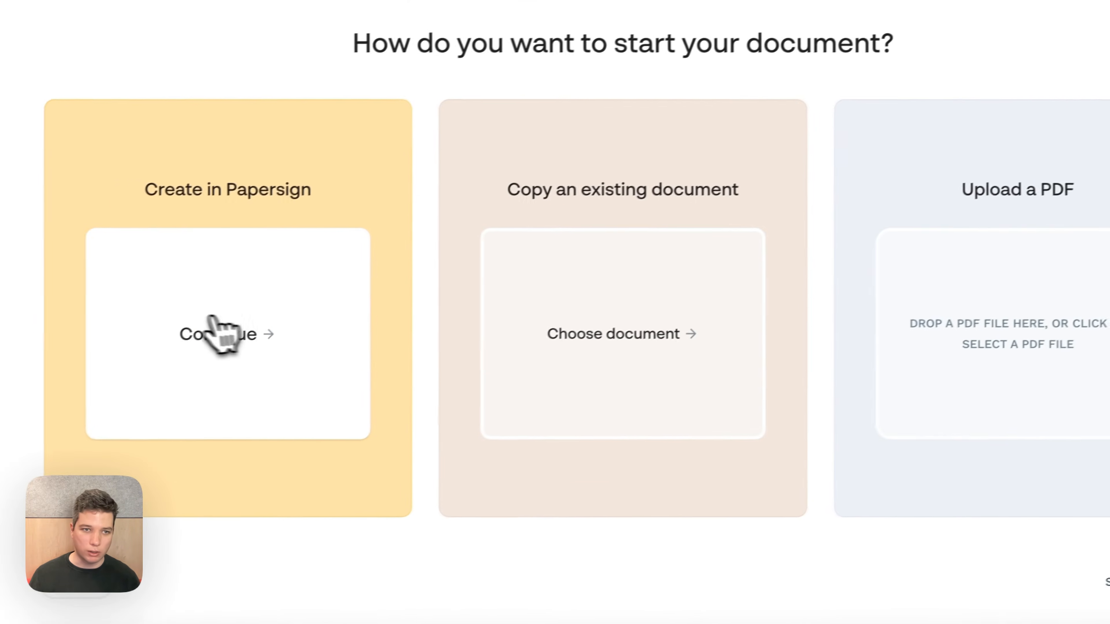
pyautogui.click(48, 372)
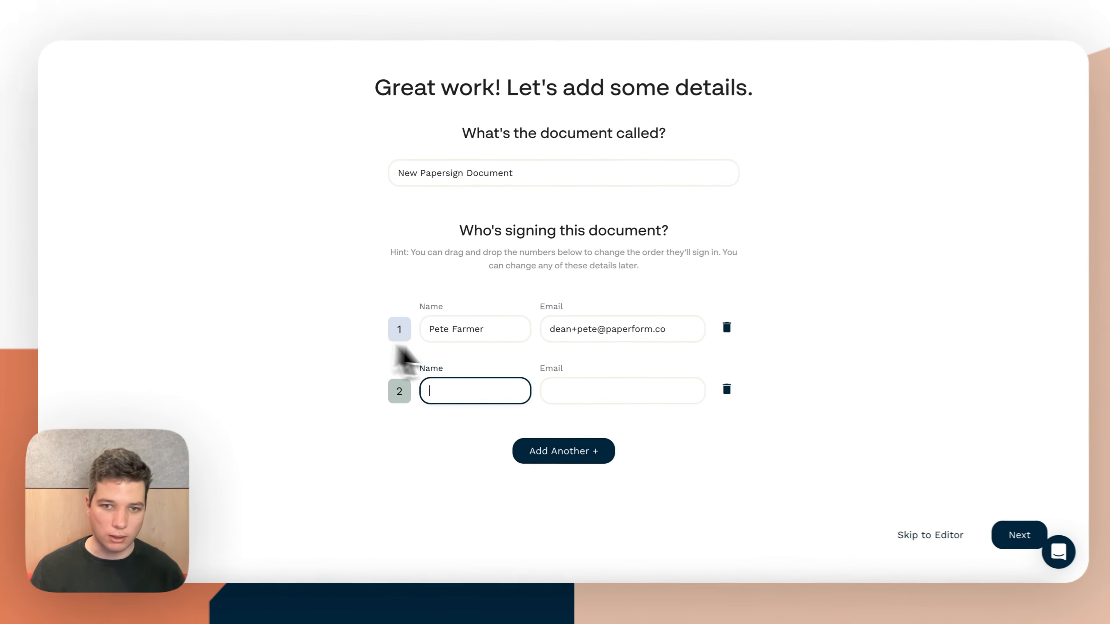
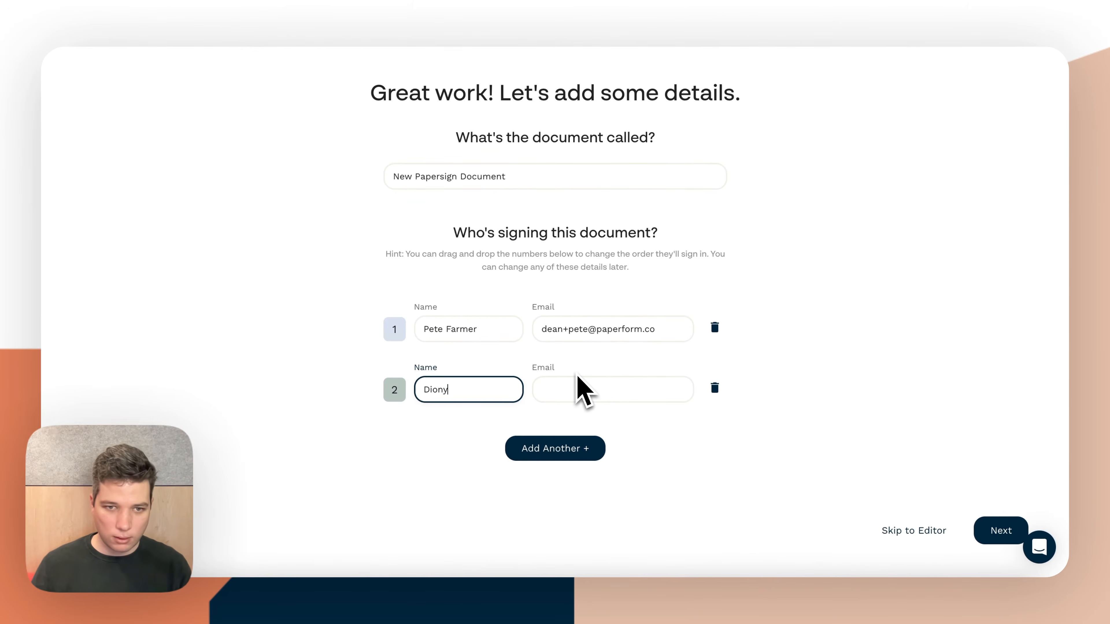
# Enter the second signer's full name and email, keep the title New Papersign Document, and continue to the editor
pyautogui.click(584, 391)
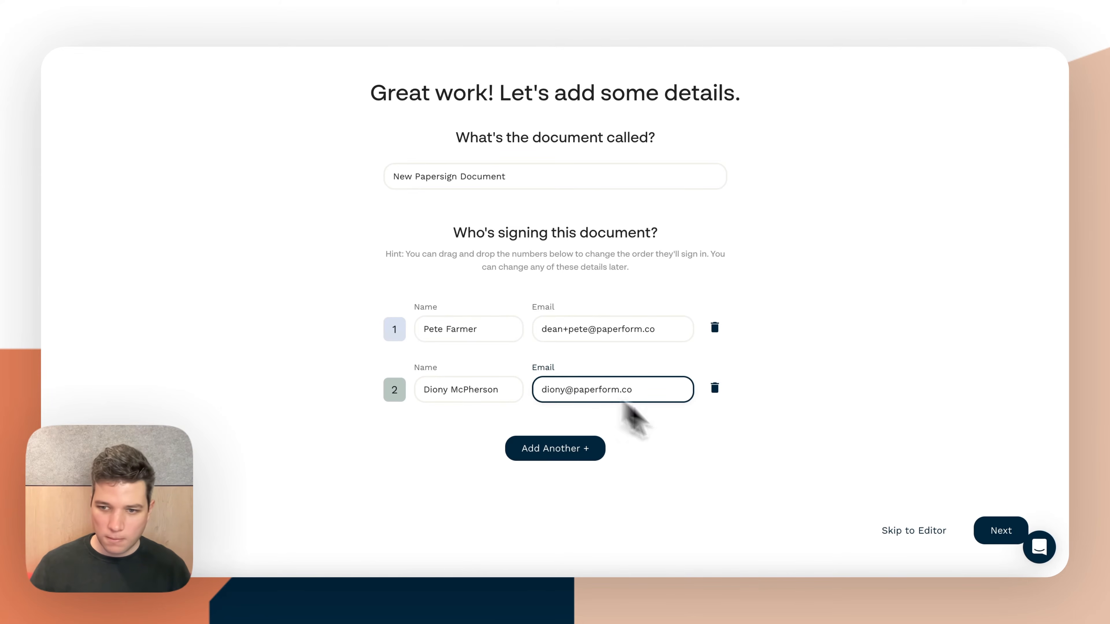
pyautogui.click(945, 535)
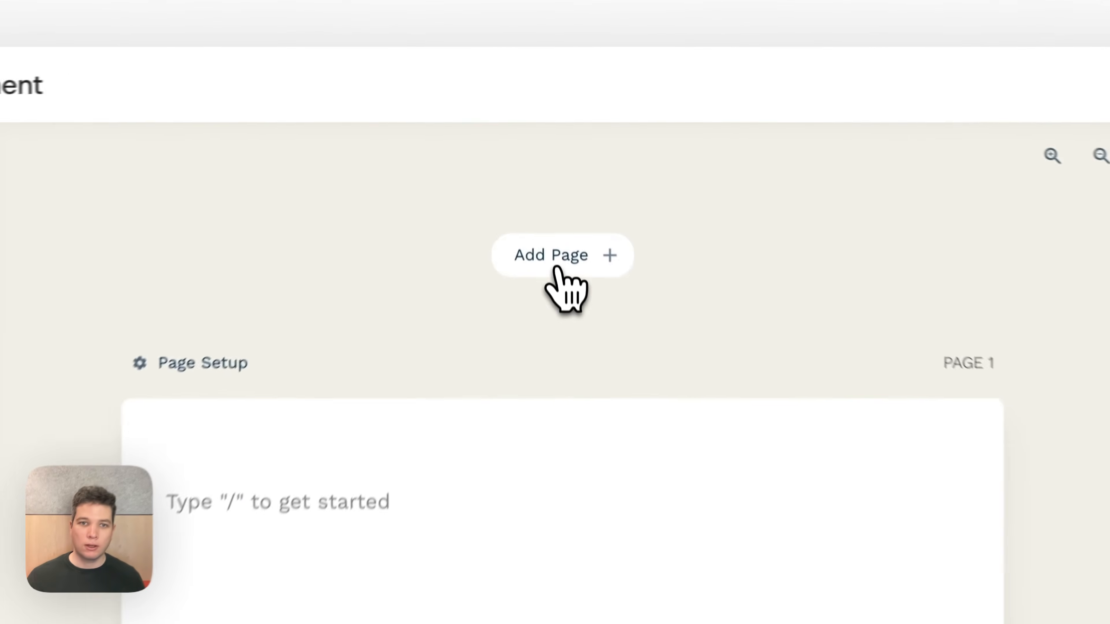
# Check the ways to add a page, write "This is content" on page 1, and try Heading 1 and Heading 2 on it
pyautogui.click(551, 166)
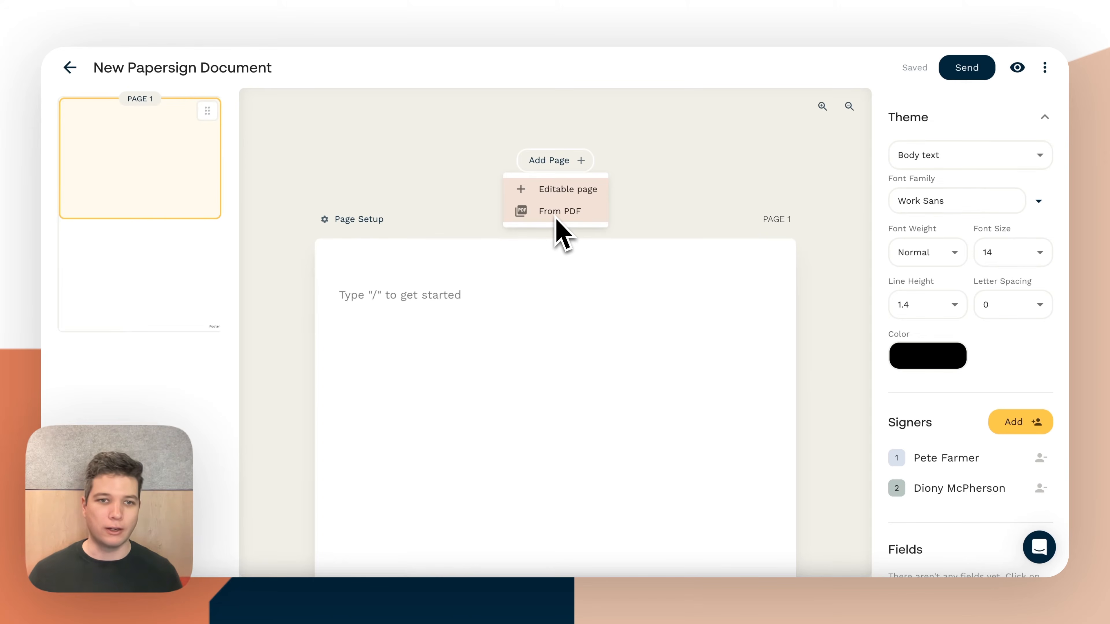
pyautogui.click(441, 295)
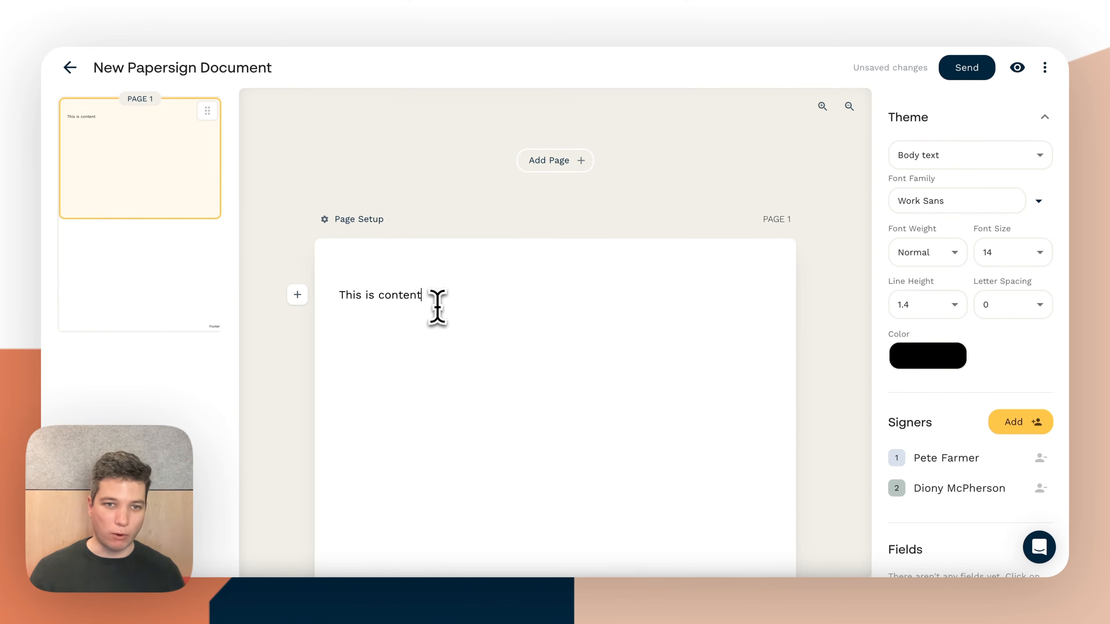
pyautogui.moveTo(435, 297); pyautogui.dragTo(320, 292)
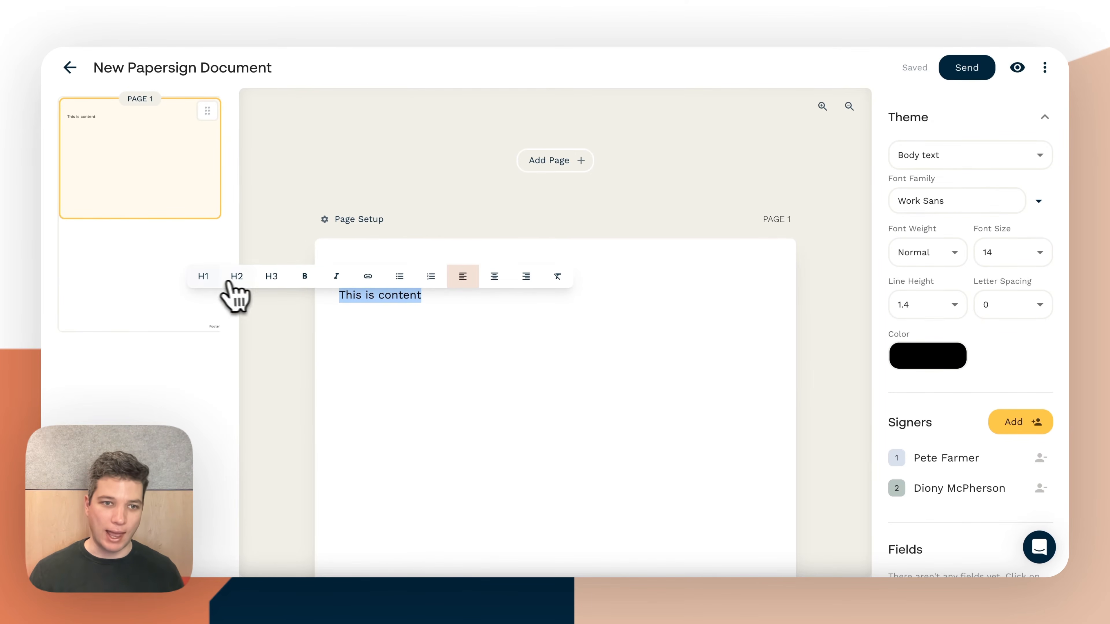
pyautogui.click(205, 278)
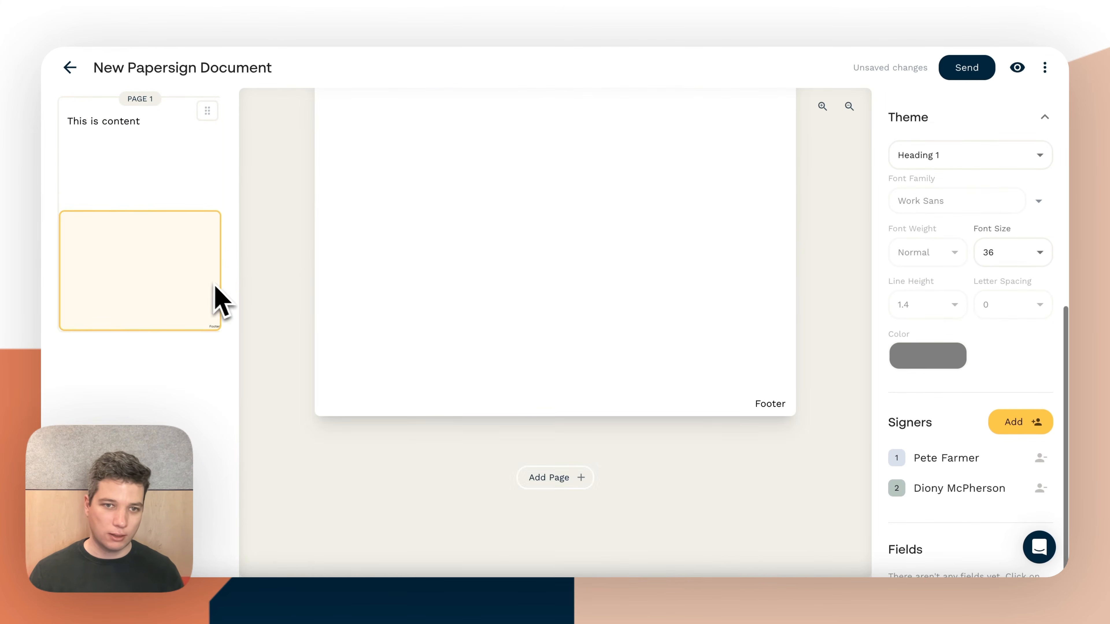
pyautogui.click(333, 280)
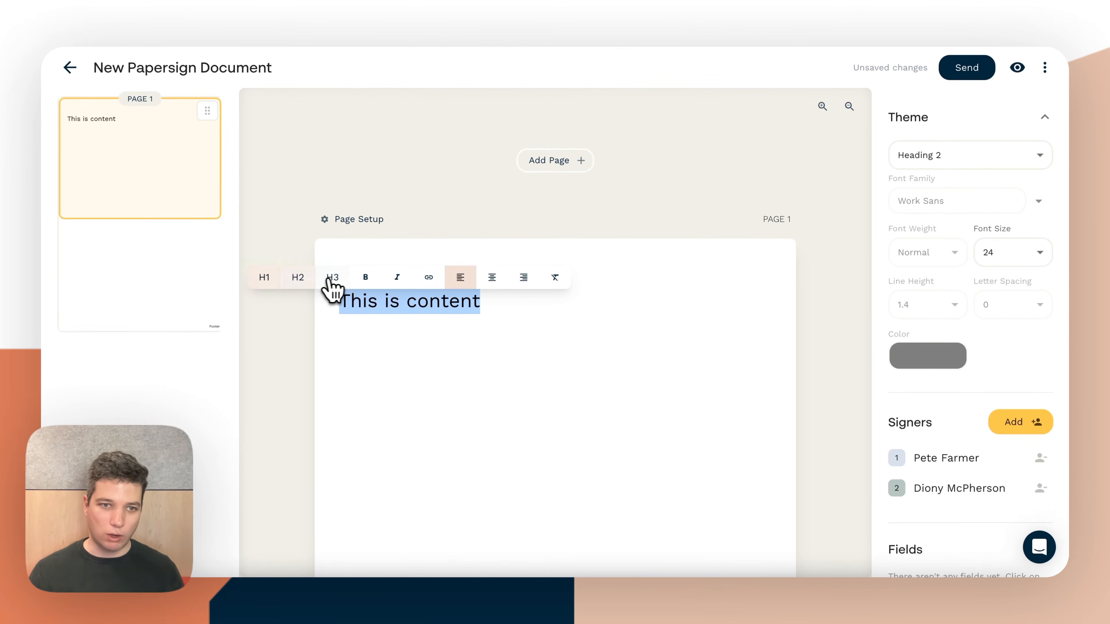
# Change the page 1 line to "This is an agreement" and format it as Heading 1
pyautogui.click(430, 302)
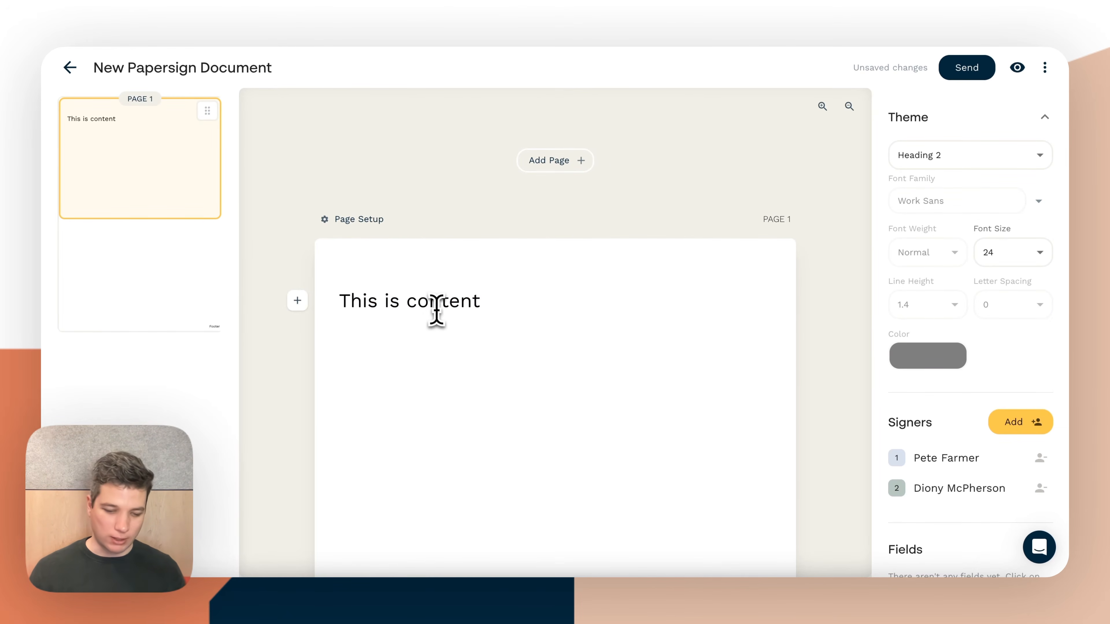
pyautogui.doubleClick(436, 302)
pyautogui.write('an agreem')
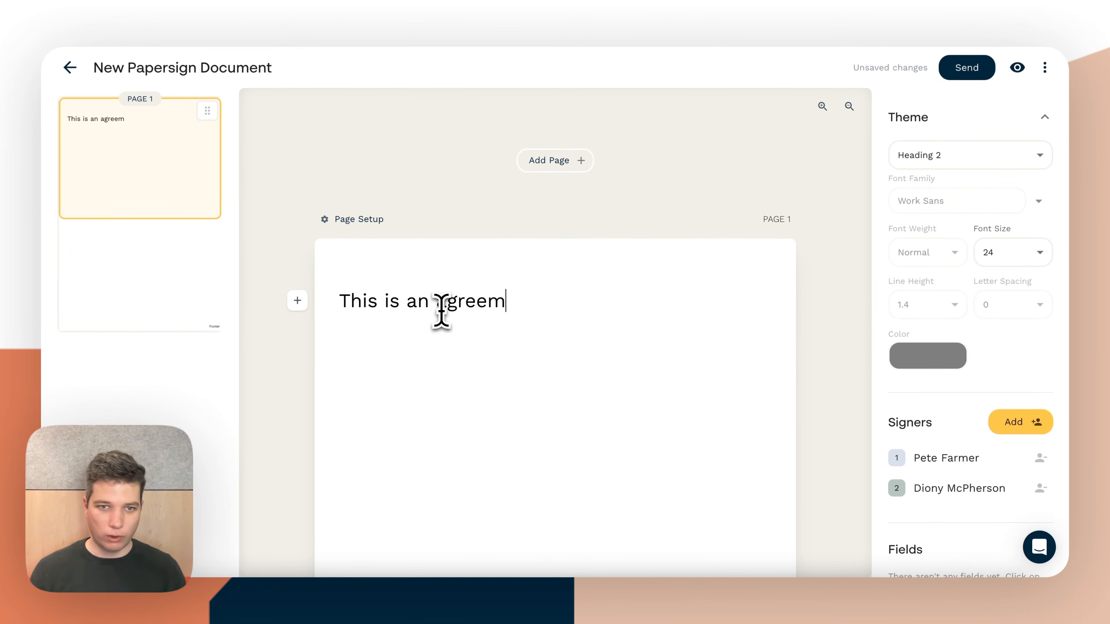
pyautogui.keyDown('shift'); pyautogui.click(349, 298); pyautogui.keyUp('shift')
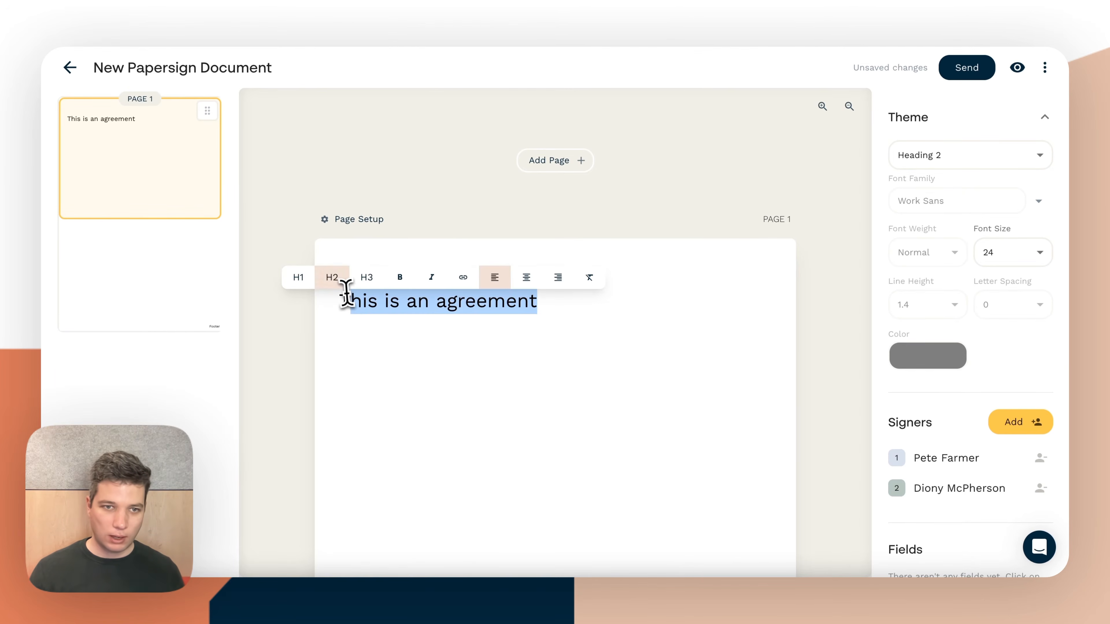
pyautogui.click(316, 278)
pyautogui.click(637, 310)
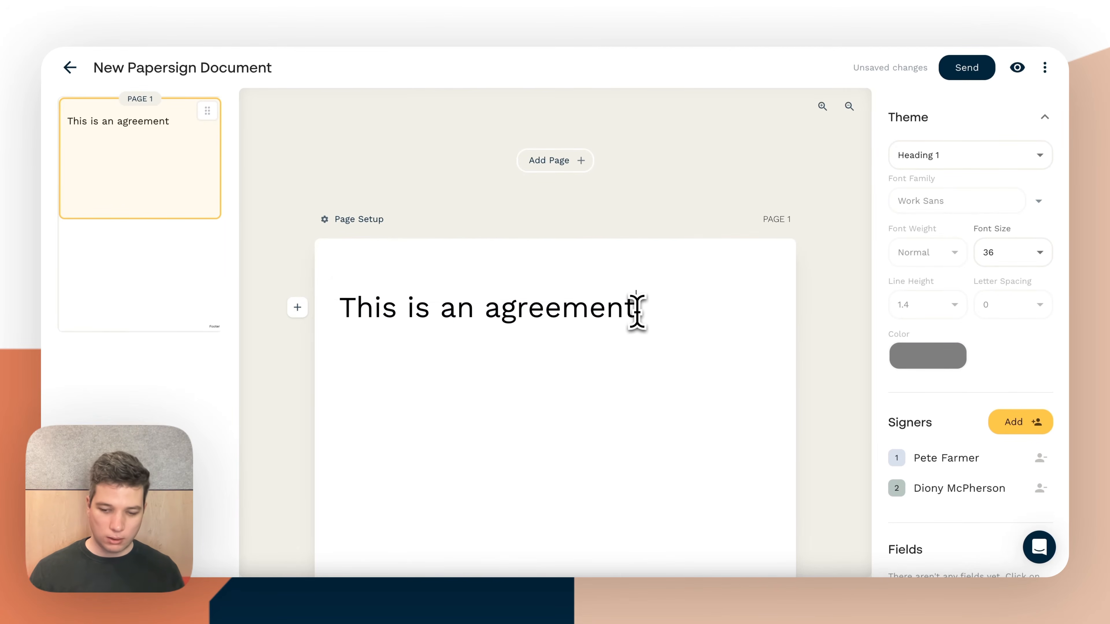
# Copy the whole Example Agreement text from Google Docs into the Papersign document below the heading, with a blank line between them
pyautogui.press('Return')
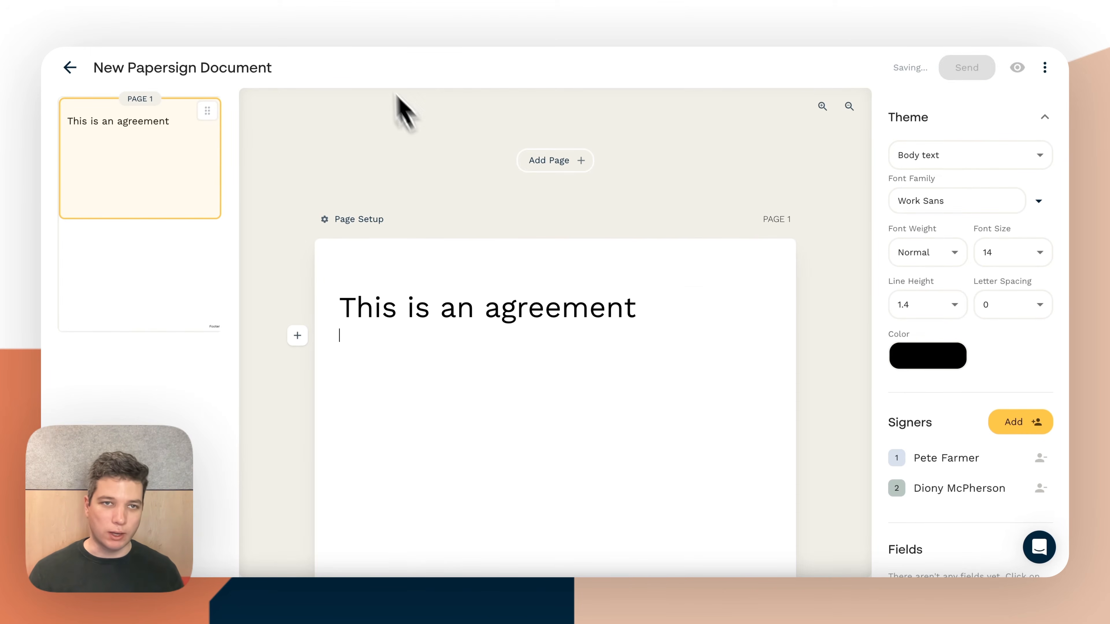
pyautogui.click(354, 9)
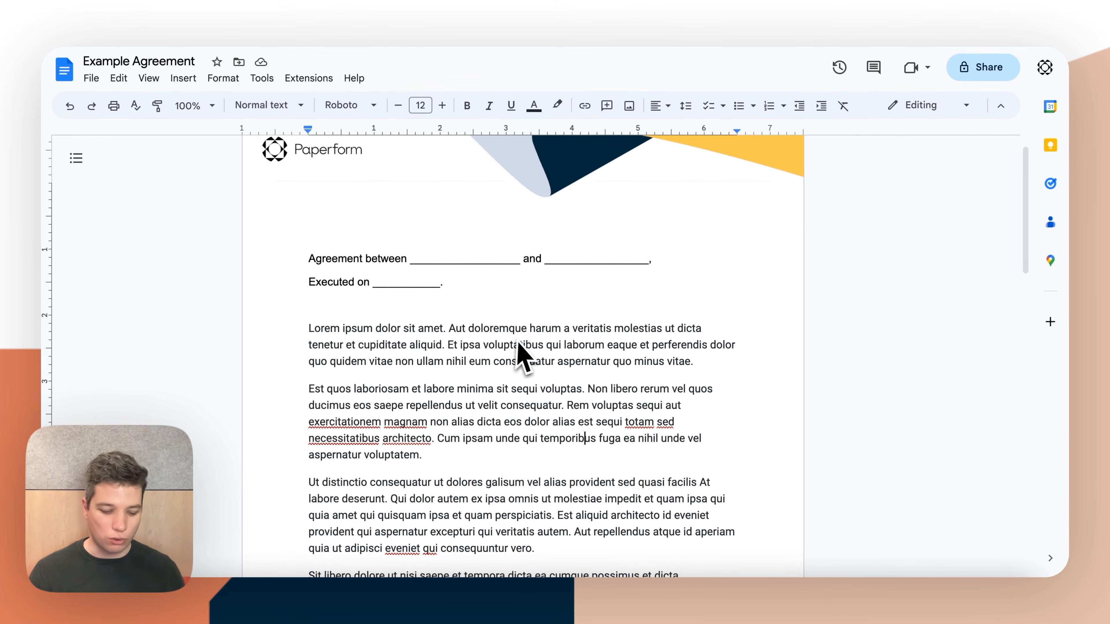
pyautogui.hotkey('ctrl', 'a')
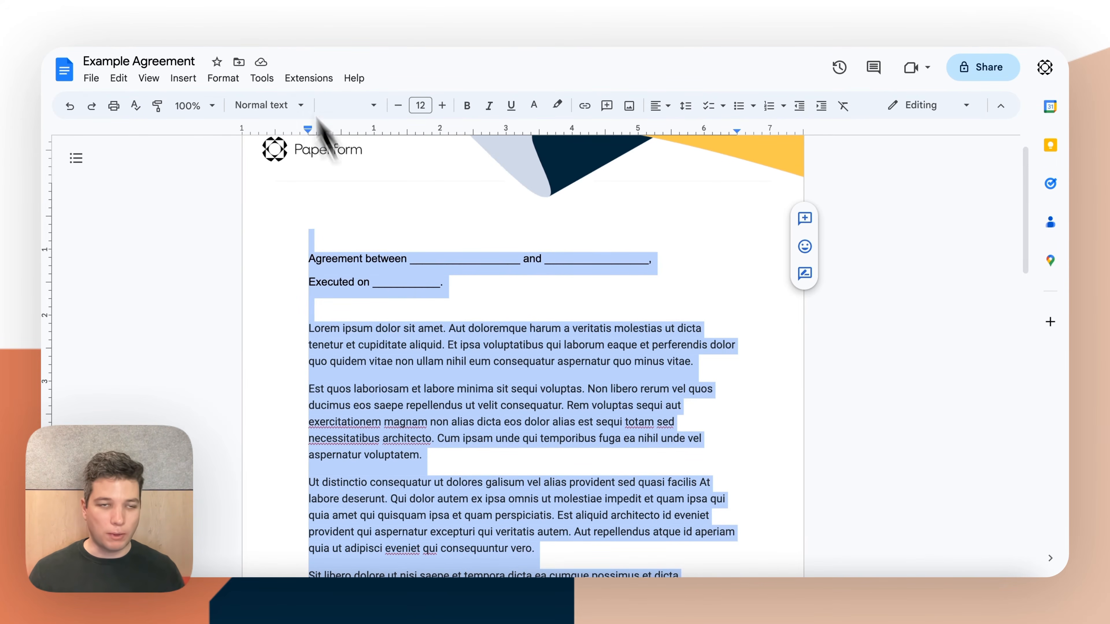
pyautogui.click(384, 5)
pyautogui.hotkey('ctrl', 'v')
pyautogui.scroll(10, 435, 403)
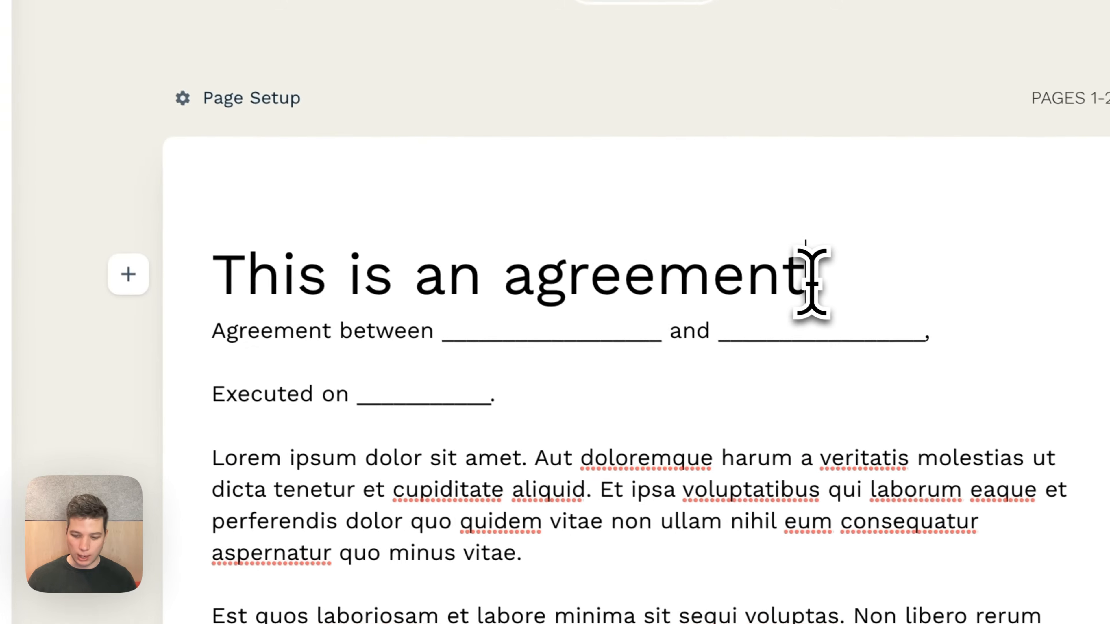
pyautogui.press('Return')
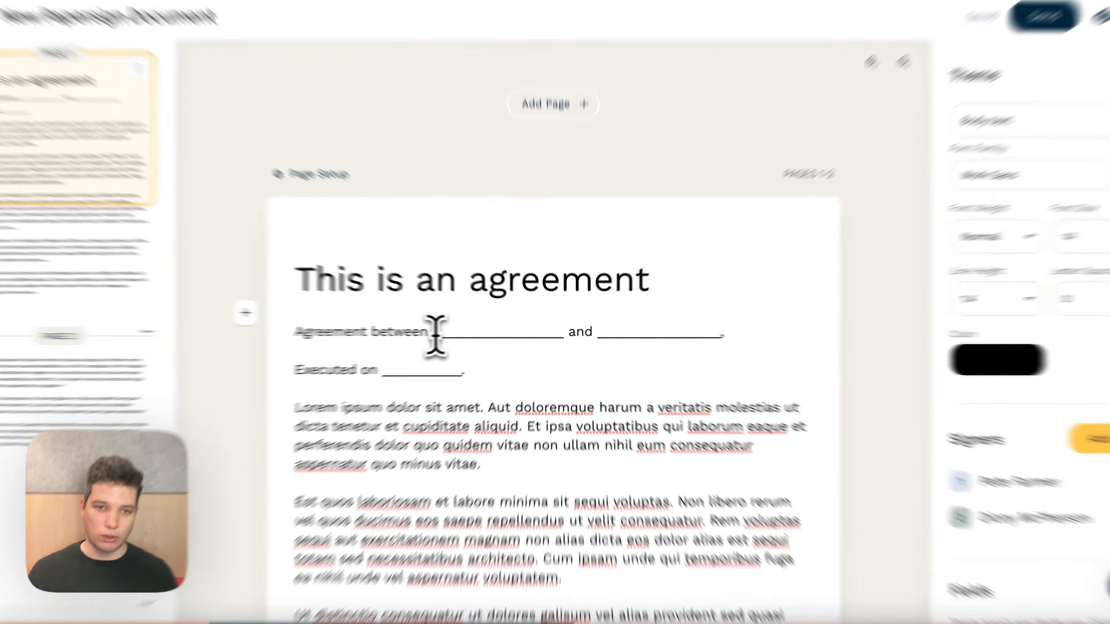
# Replace the first blank after "Agreement between" with a Text field for signer 1, looking through the available field and content types
pyautogui.moveTo(456, 332); pyautogui.dragTo(563, 334)
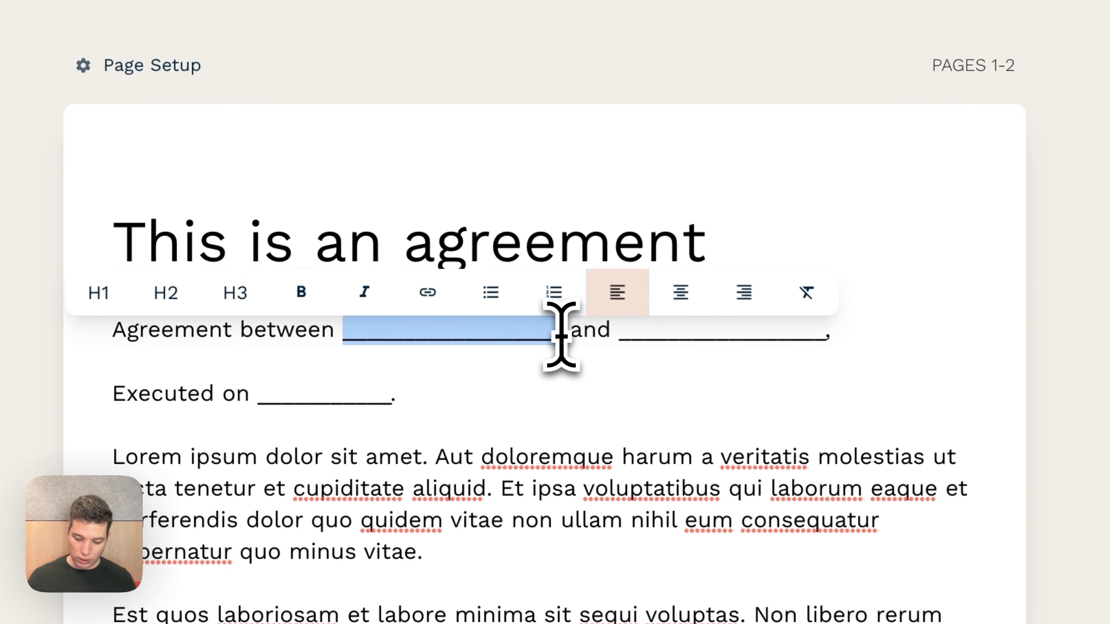
pyautogui.press('BackSpace')
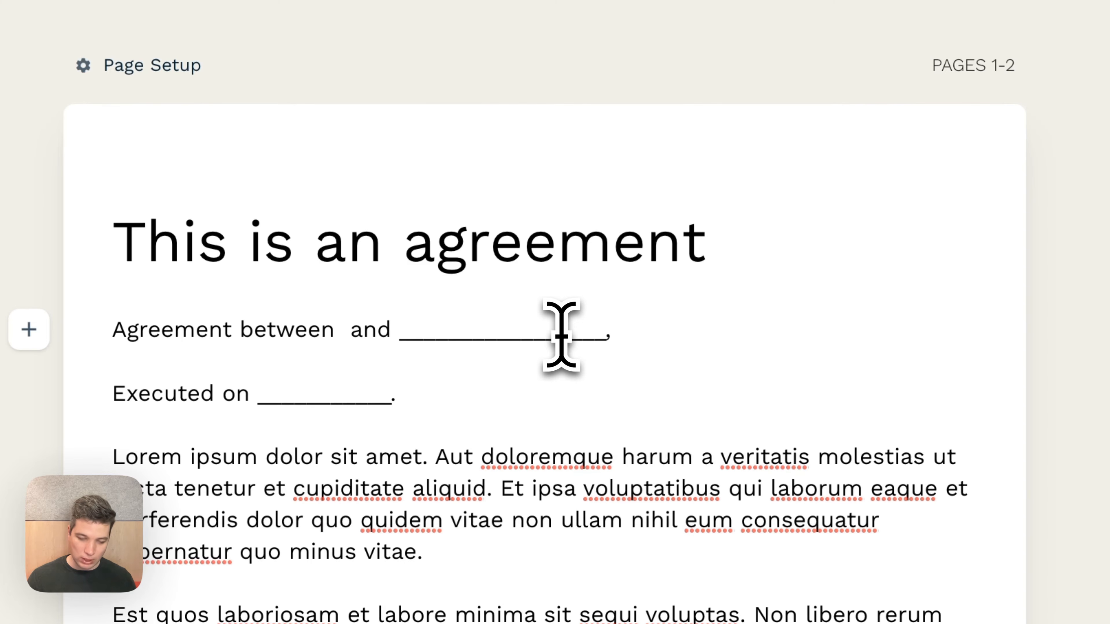
pyautogui.write('/')
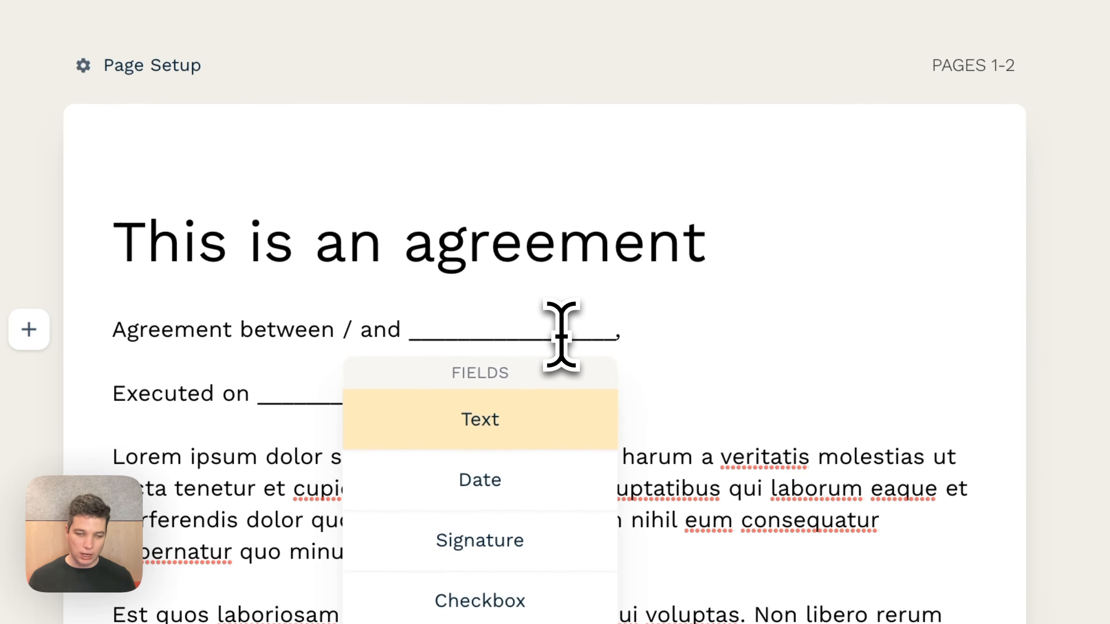
pyautogui.scroll(-3, 768, 397)
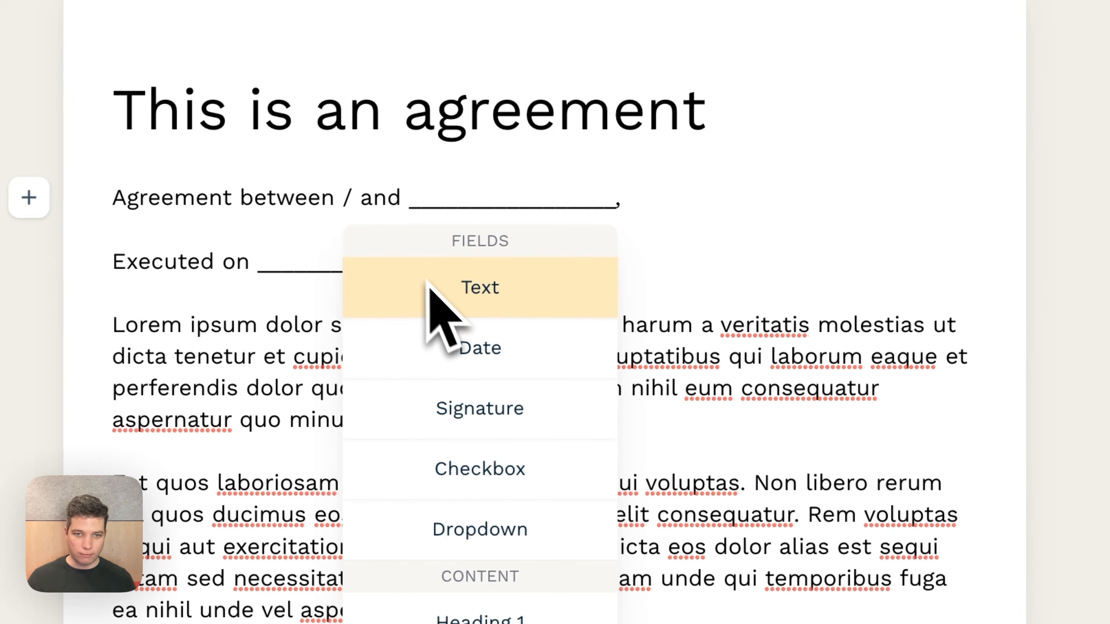
pyautogui.scroll(-1, 489, 298)
pyautogui.scroll(-5, 490, 302)
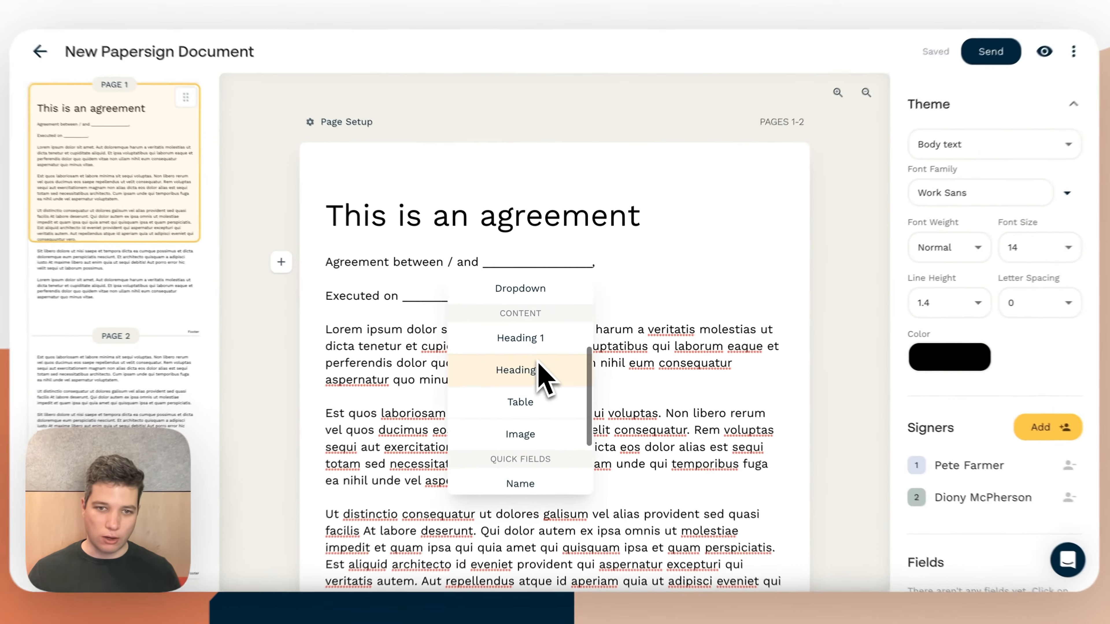
pyautogui.scroll(-1, 531, 407)
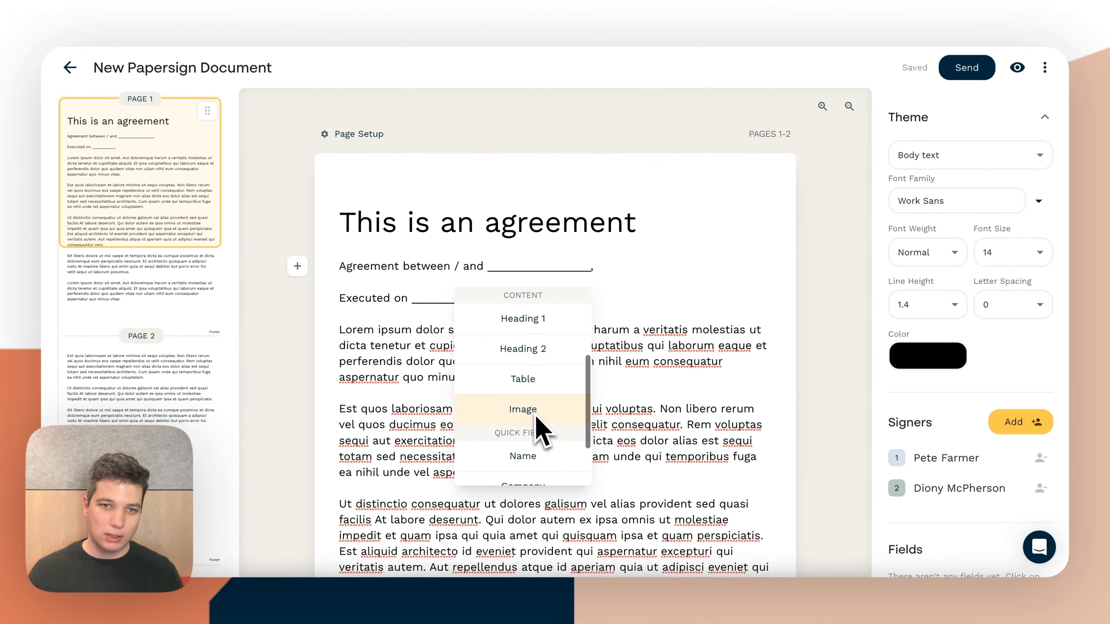
pyautogui.scroll(-4, 533, 413)
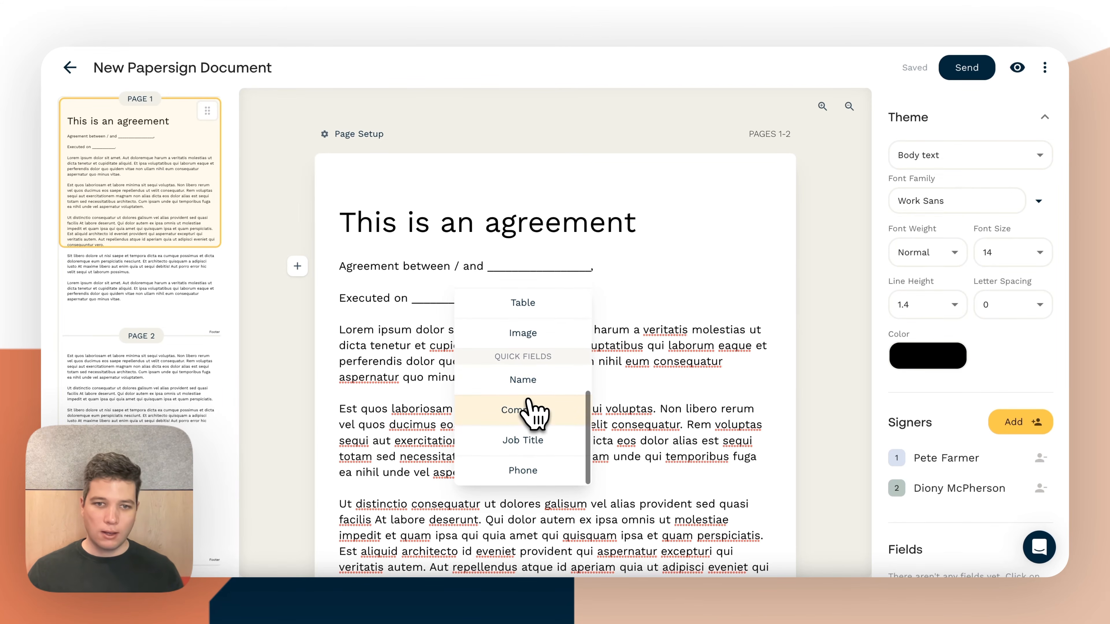
pyautogui.scroll(8, 533, 409)
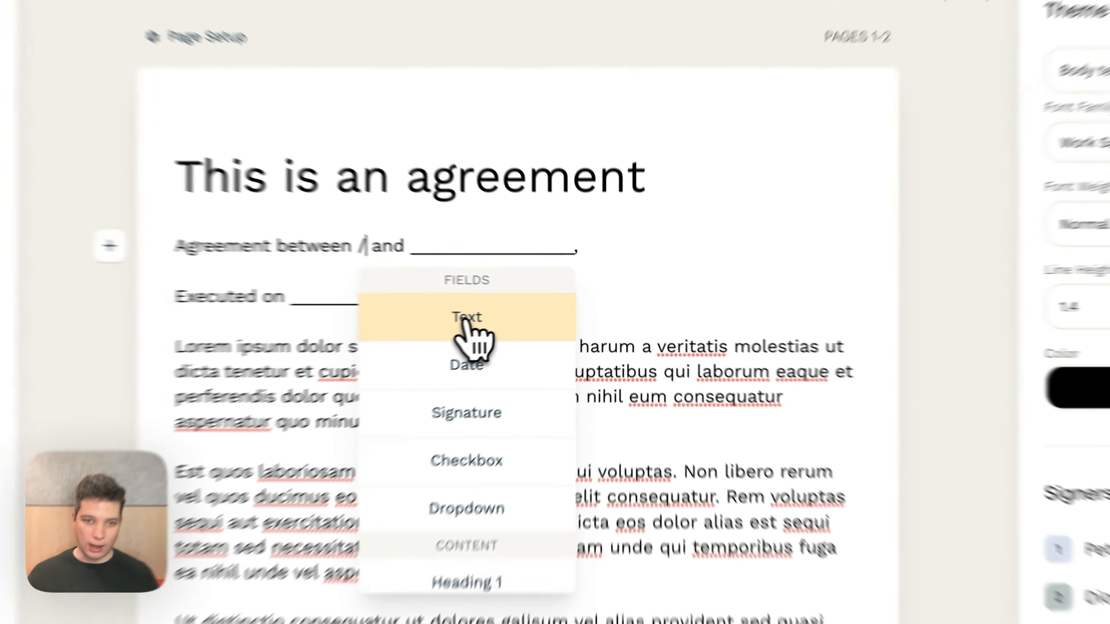
pyautogui.click(522, 312)
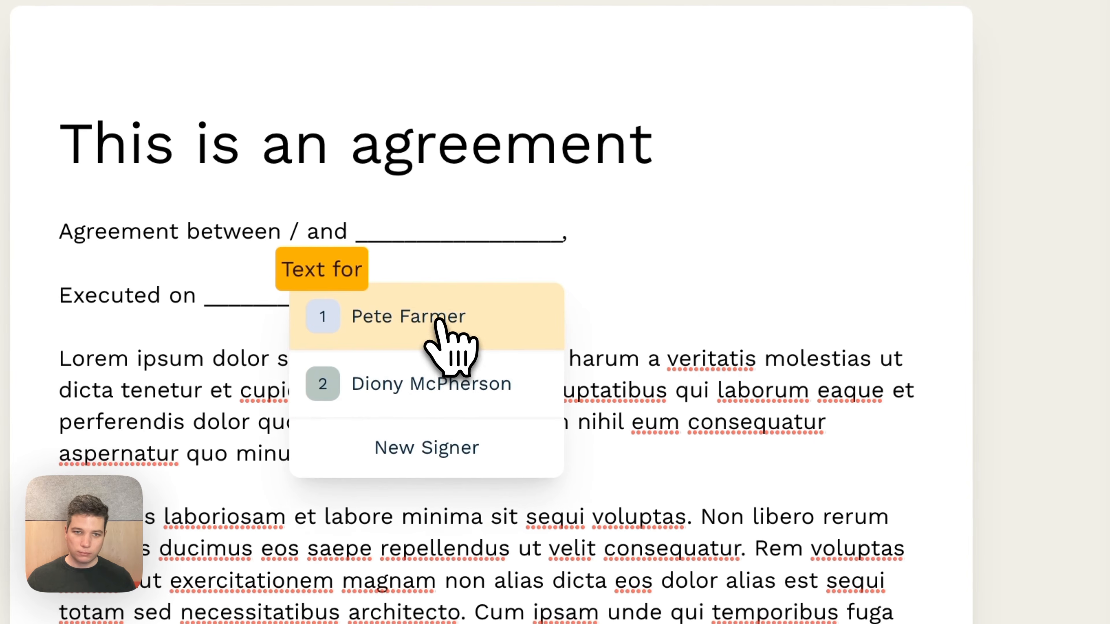
pyautogui.click(447, 314)
# Replace the blank after "and", including its comma, with a Text field assigned to signer 2
pyautogui.moveTo(588, 232); pyautogui.dragTo(811, 235)
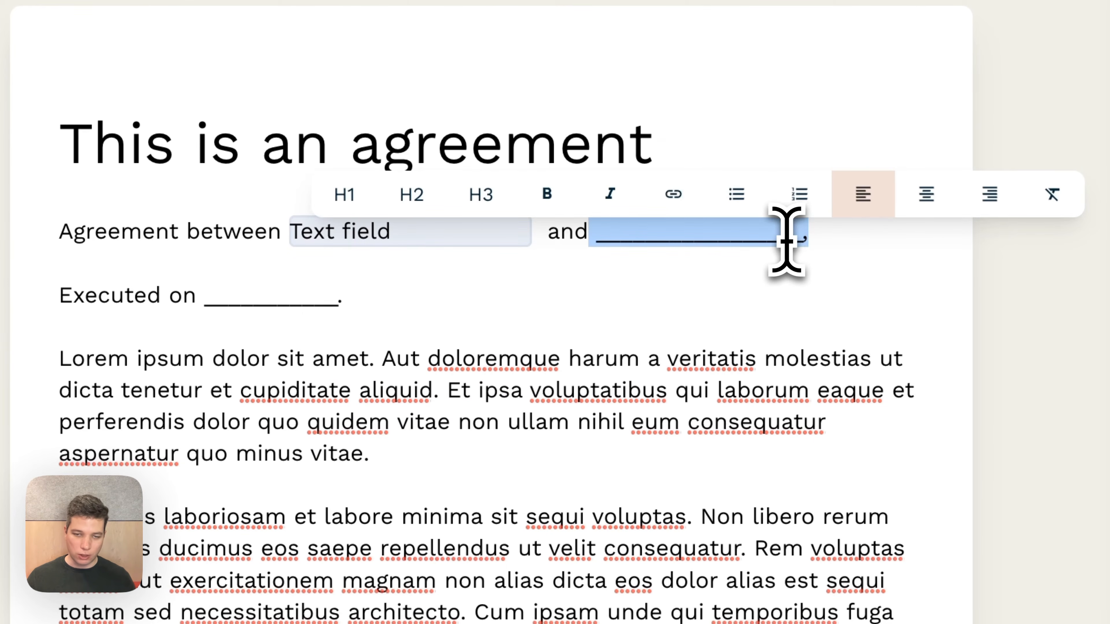
pyautogui.press('BackSpace')
pyautogui.write('/')
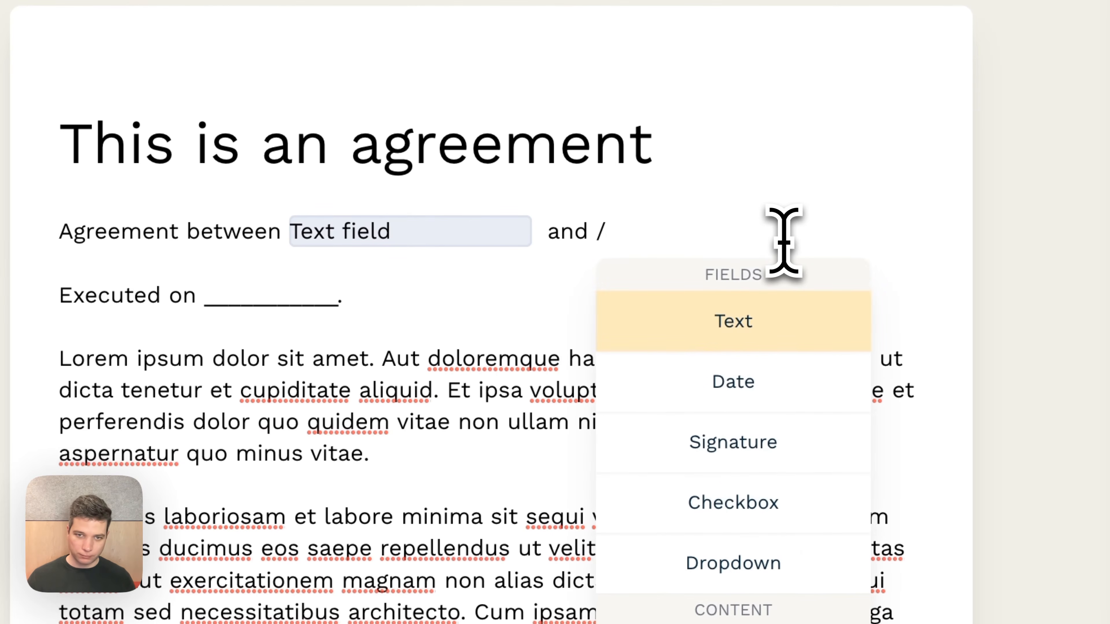
pyautogui.click(750, 326)
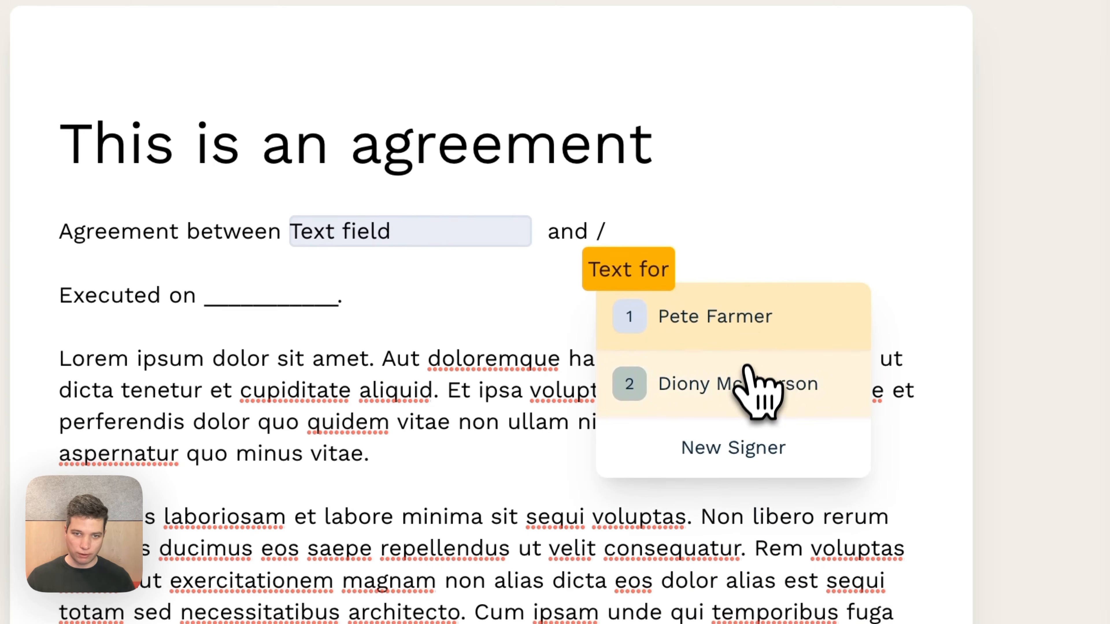
pyautogui.click(749, 376)
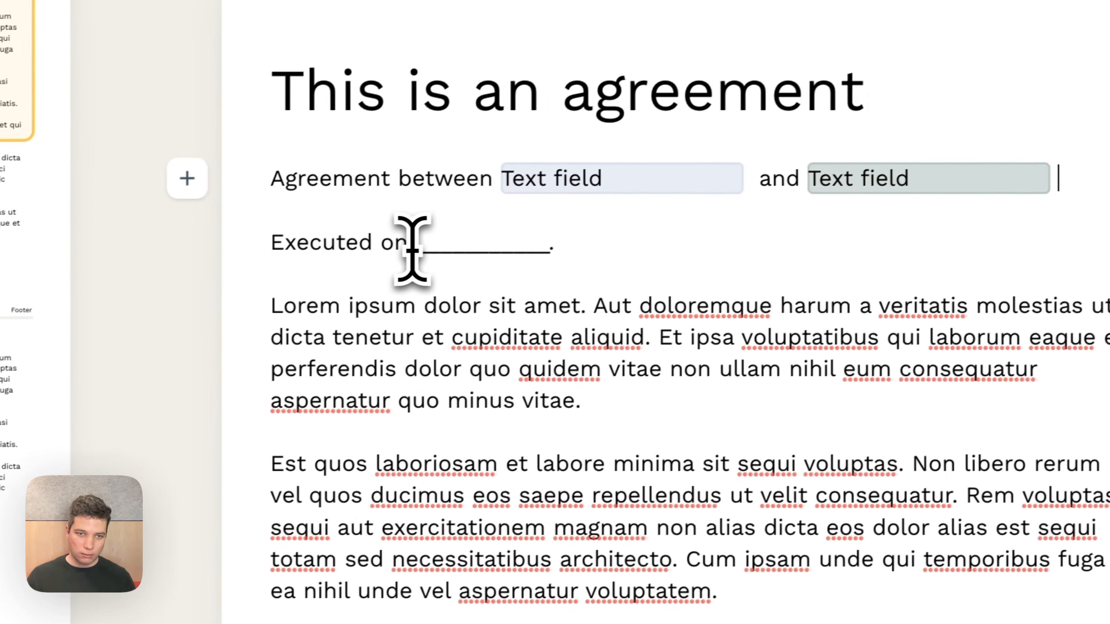
# Replace the blank after "Executed on" with a Date field assigned to signer 2, keeping the period
pyautogui.moveTo(415, 244); pyautogui.dragTo(544, 240)
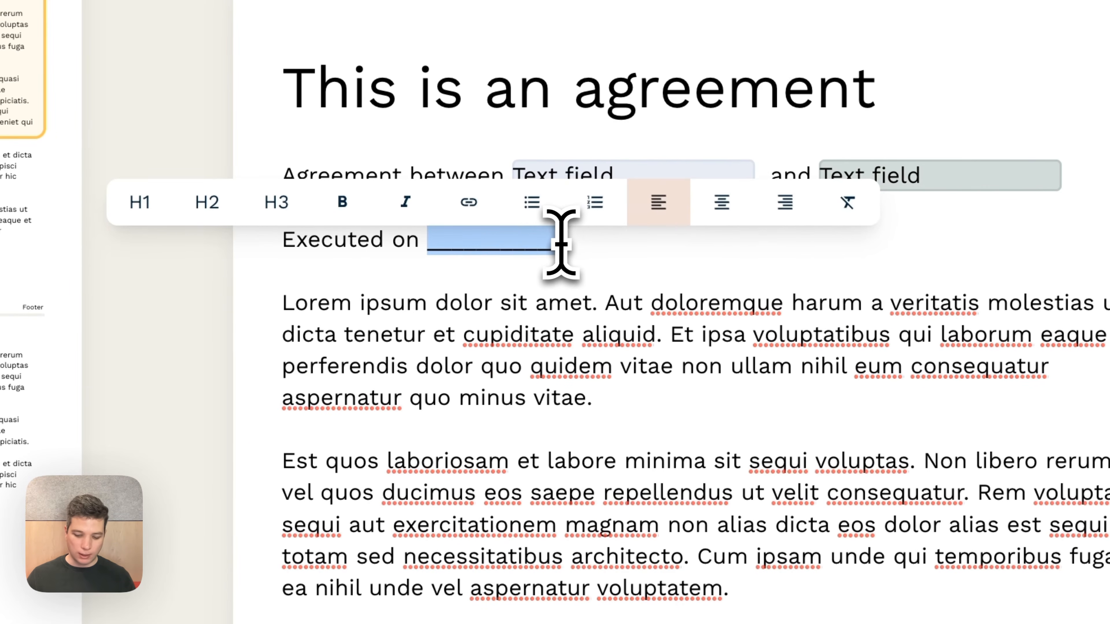
pyautogui.write('/.')
pyautogui.click(586, 388)
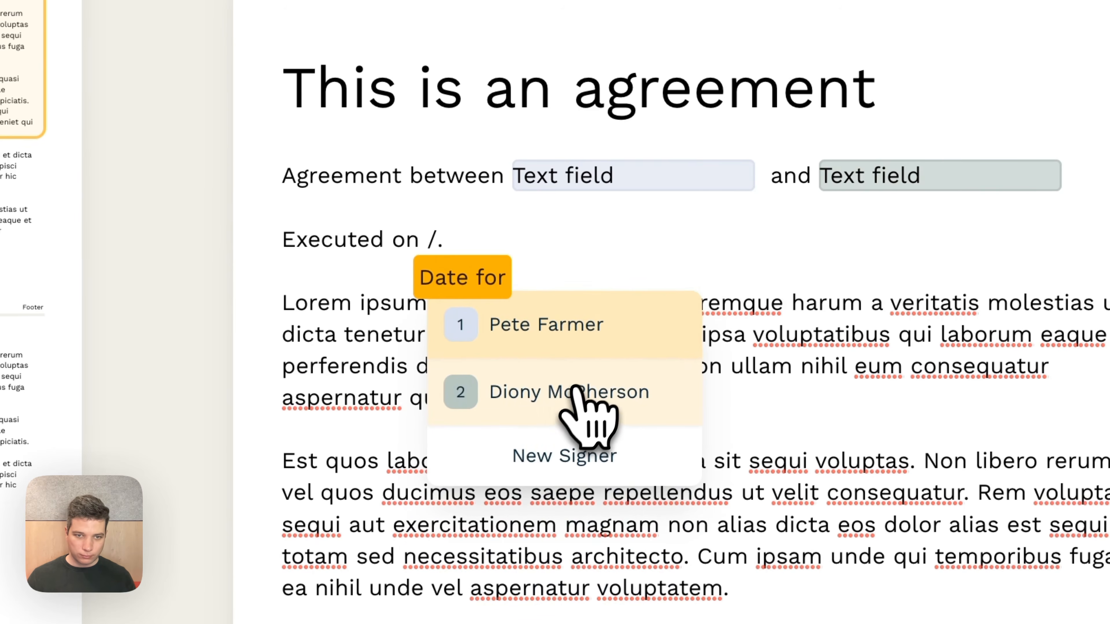
pyautogui.click(577, 396)
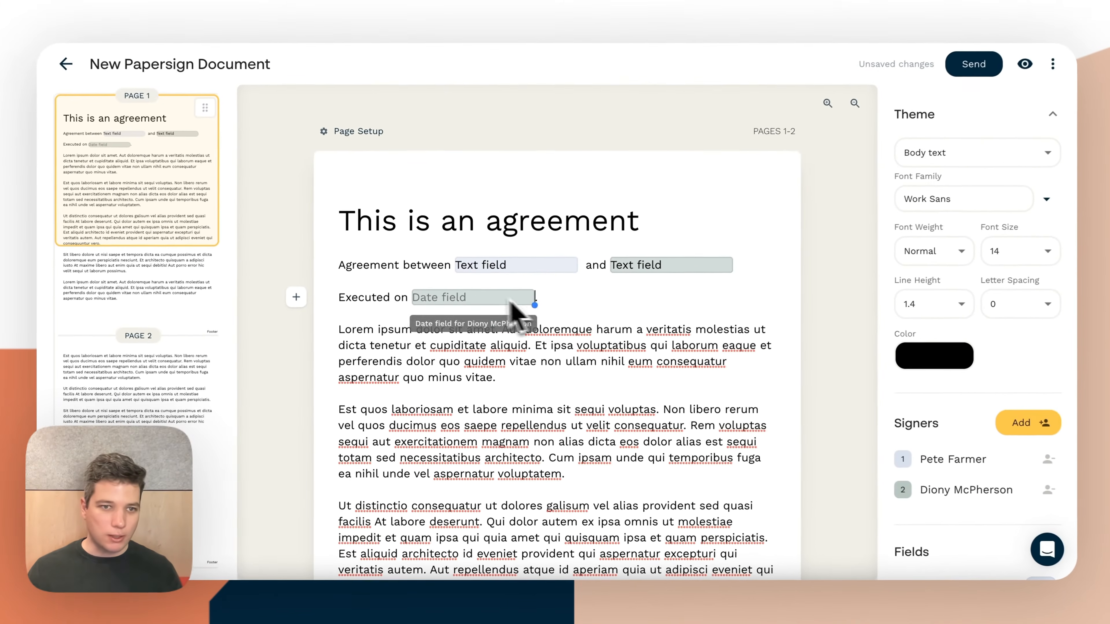
# Insert a Signature field for signer 1 on a new line below "Party 1:" and enlarge it to about twice its width
pyautogui.click(297, 299)
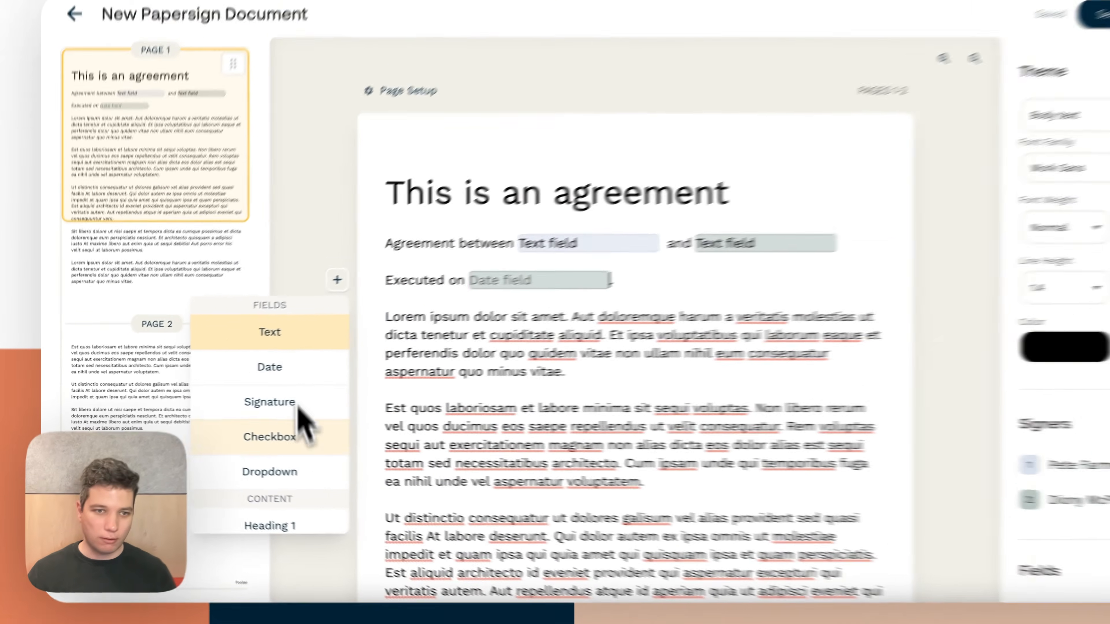
pyautogui.scroll(-5, 964, 310)
pyautogui.scroll(-15, 507, 367)
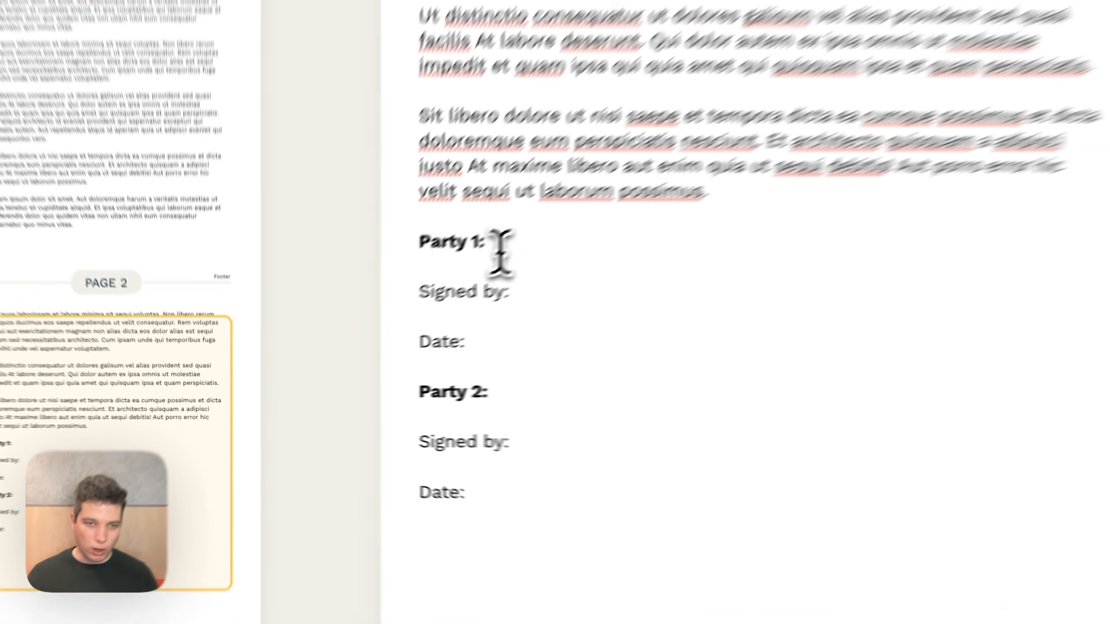
pyautogui.click(384, 311)
pyautogui.press('Return')
pyautogui.write('\\')
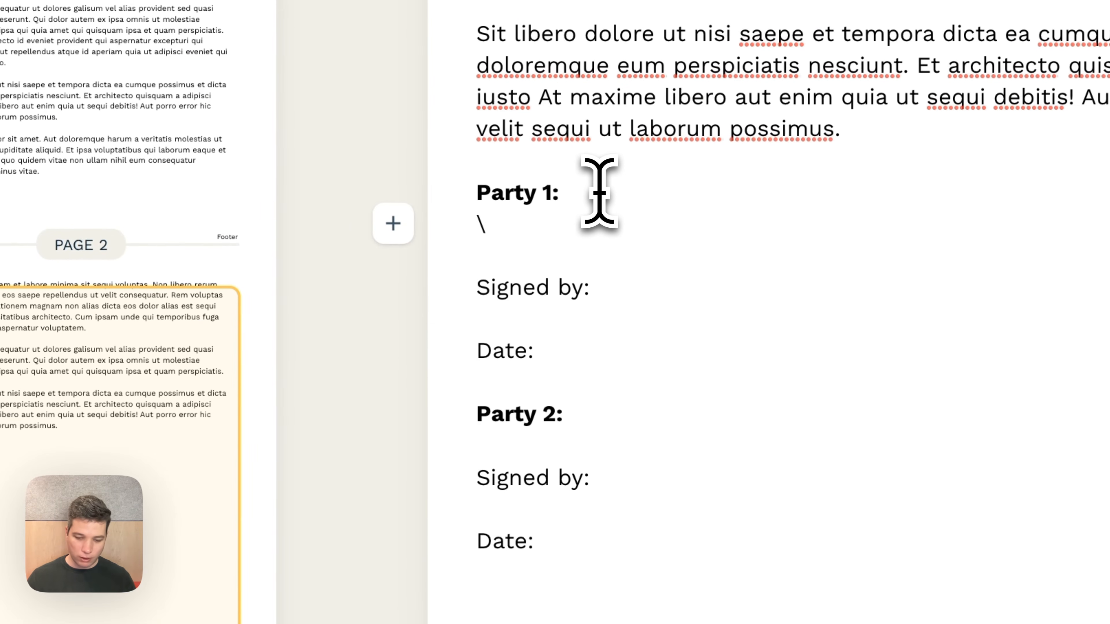
pyautogui.click(390, 234)
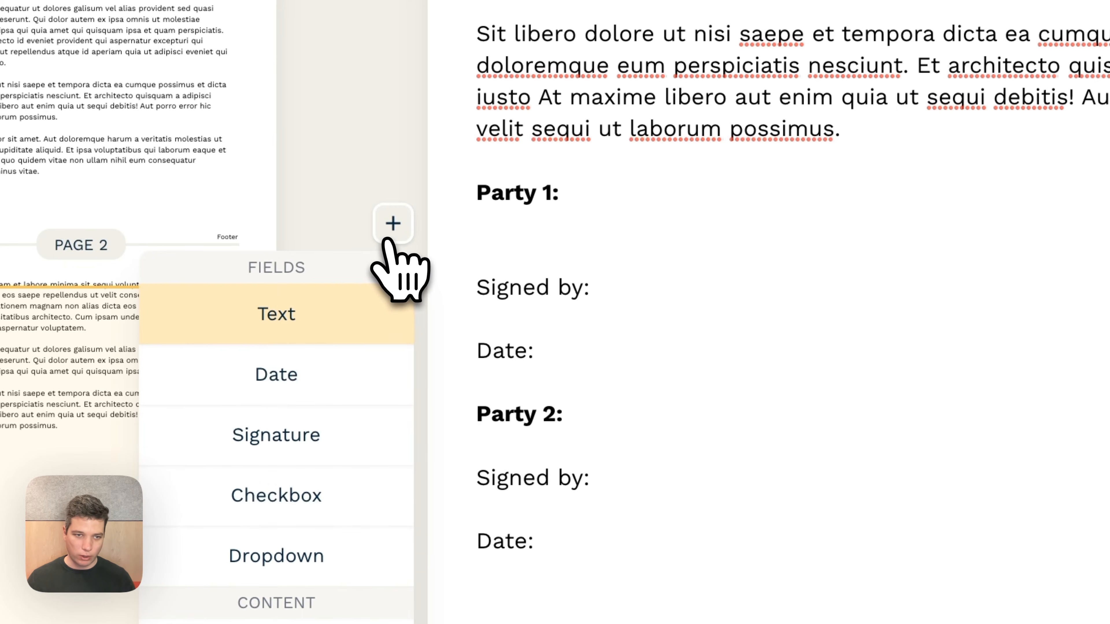
pyautogui.click(329, 377)
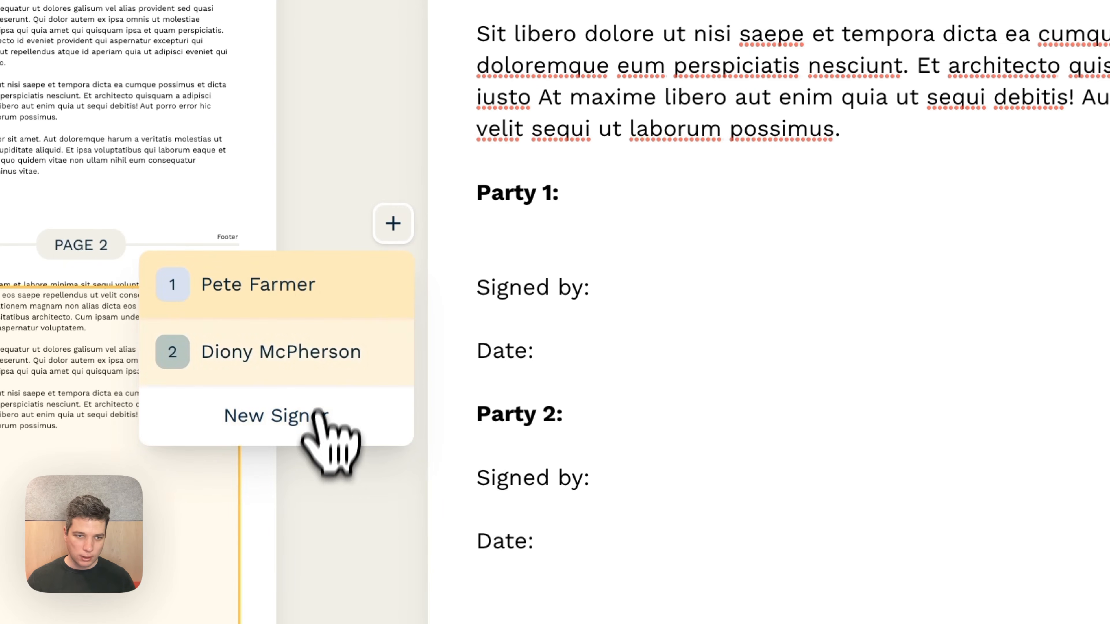
pyautogui.click(305, 293)
pyautogui.moveTo(718, 247)
pyautogui.mouseDown()
pyautogui.moveTo(871, 291)
pyautogui.moveTo(985, 305)
pyautogui.moveTo(972, 318)
pyautogui.mouseUp()
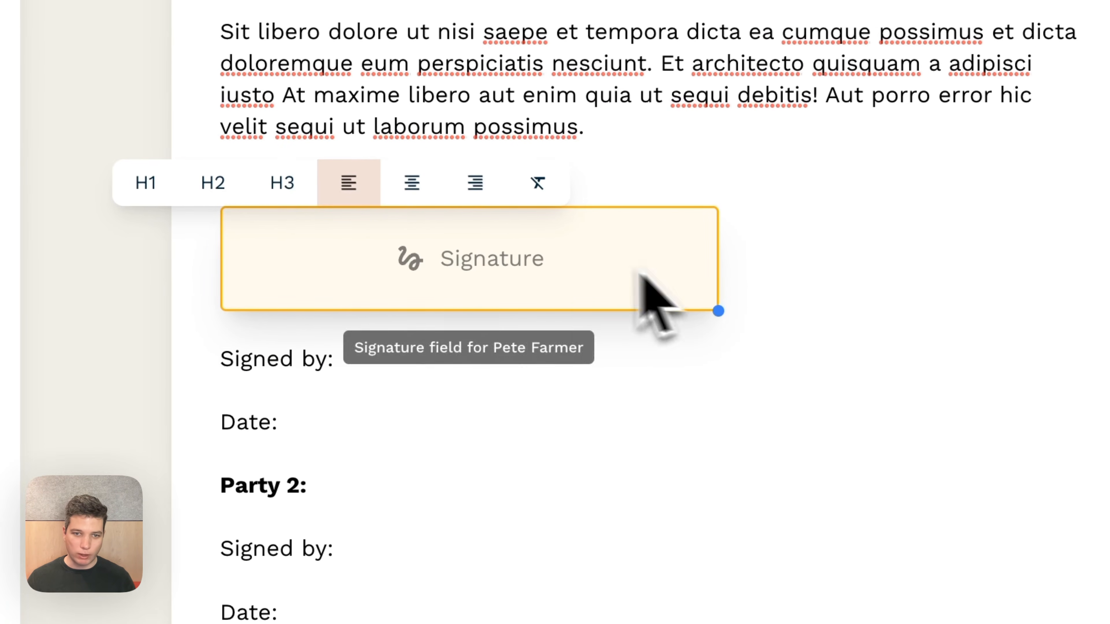
# Add a Name quick field for signer 1 after Party 1's "Signed by:"
pyautogui.click(389, 359)
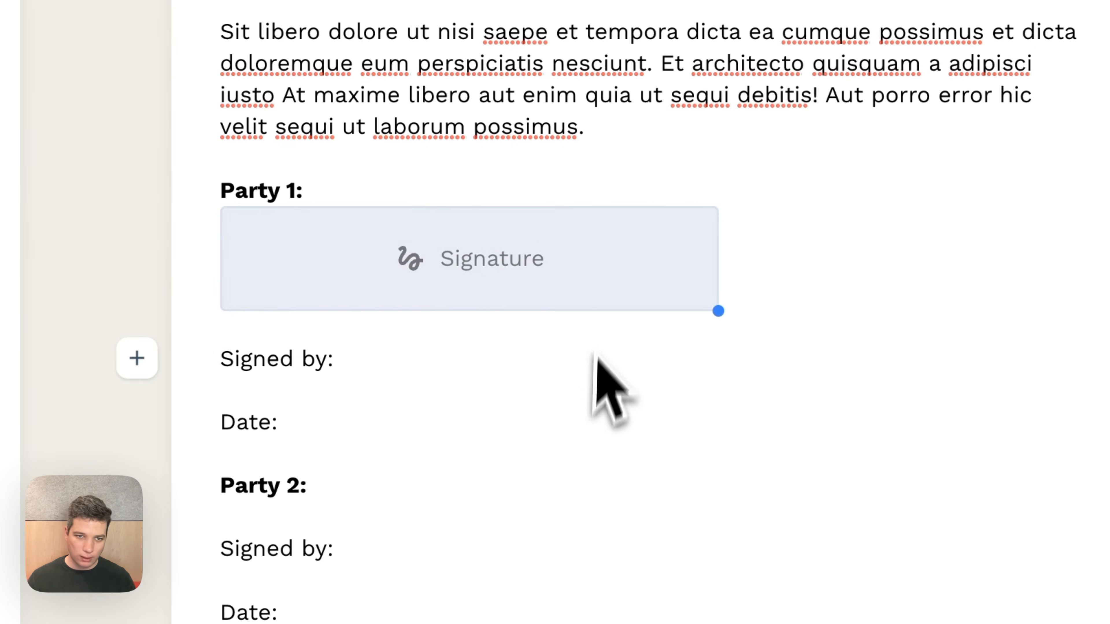
pyautogui.write('/')
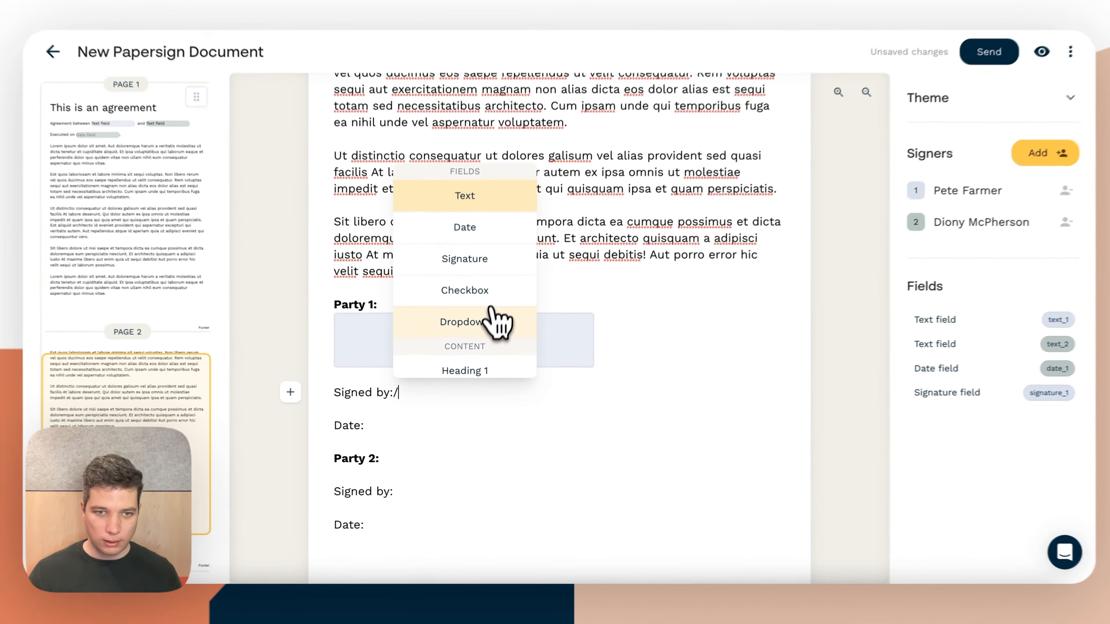
pyautogui.scroll(-2, 489, 325)
pyautogui.scroll(-4, 491, 335)
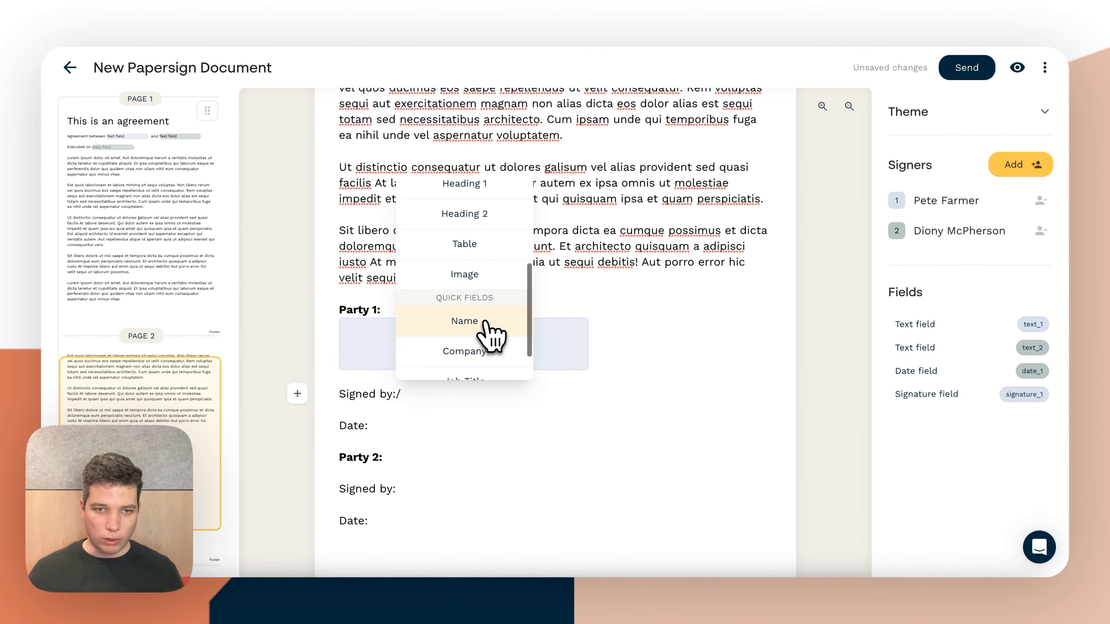
pyautogui.click(464, 324)
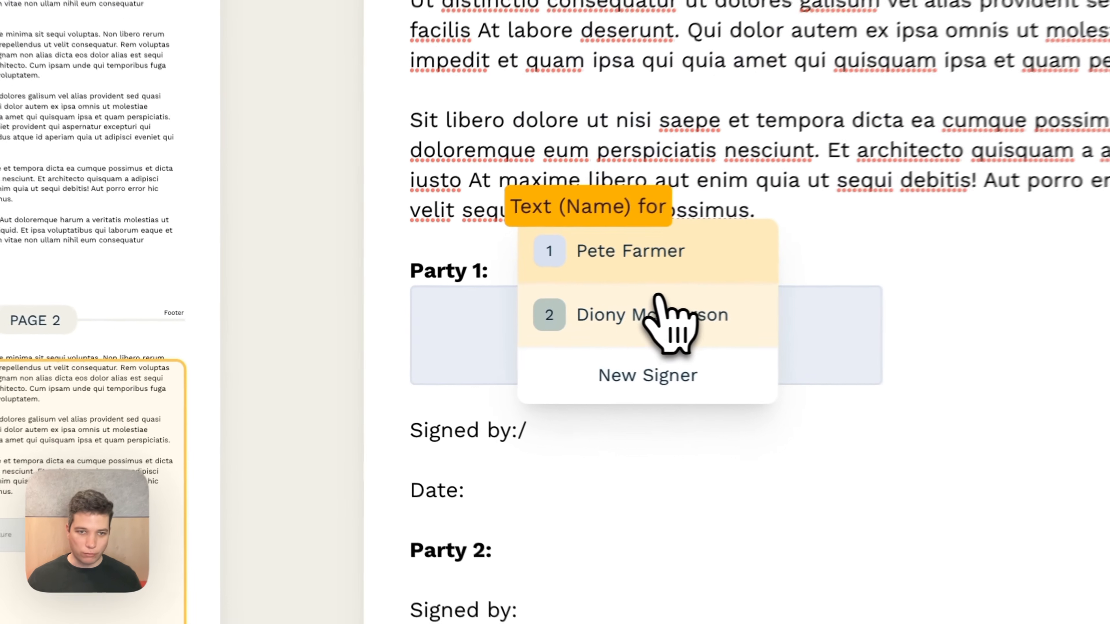
pyautogui.click(472, 303)
# Add a Date field for signer 1 after Party 1's "Date:", separated by a space
pyautogui.click(507, 496)
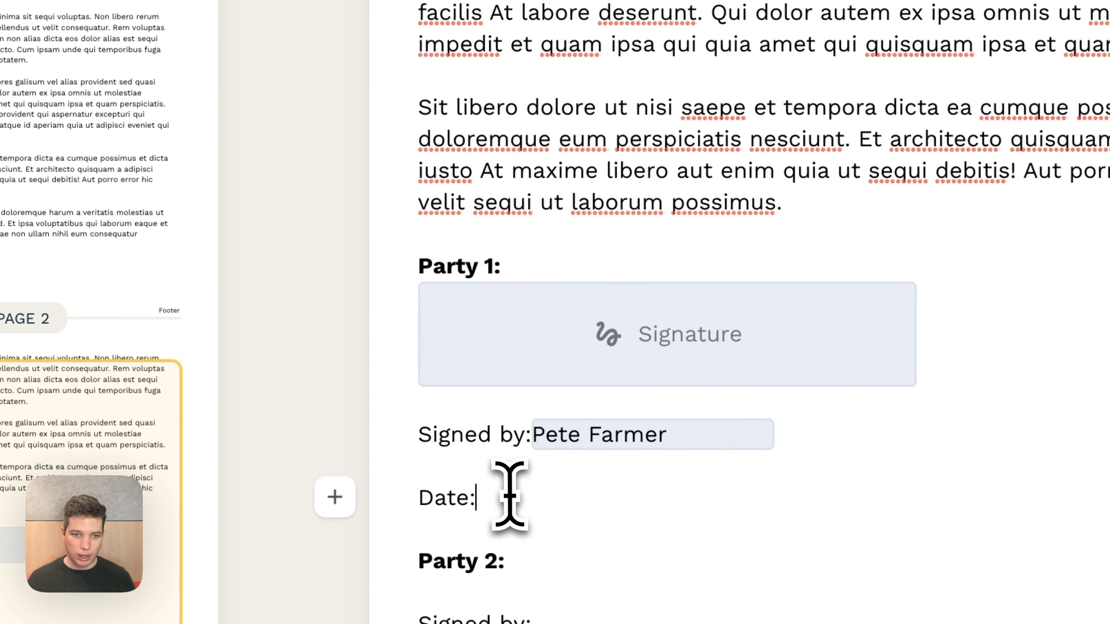
pyautogui.write('/')
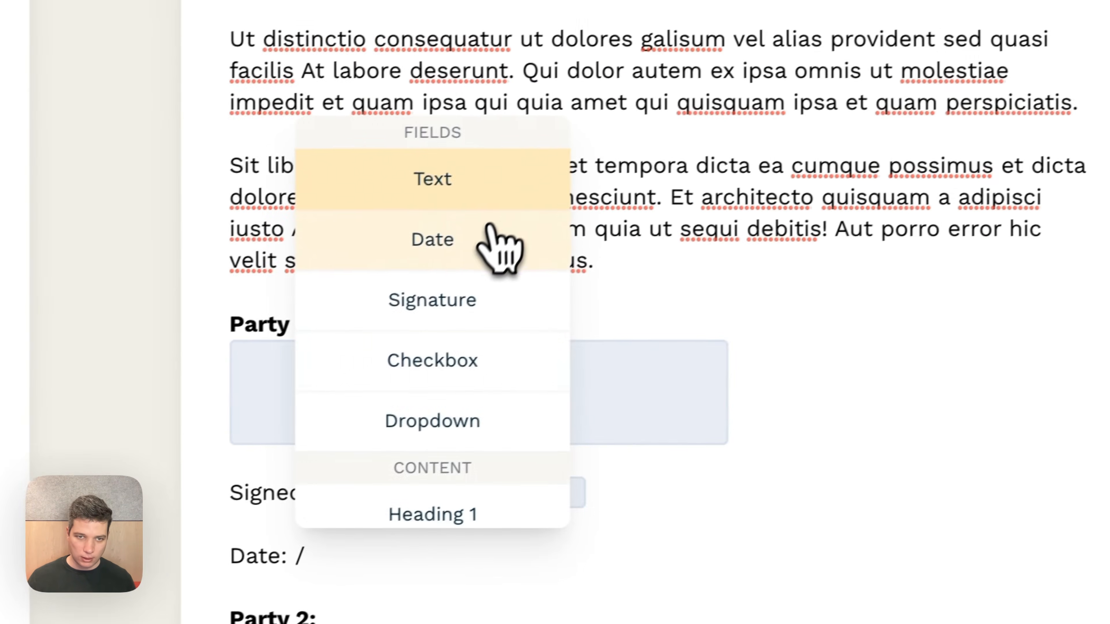
pyautogui.click(673, 180)
pyautogui.click(493, 384)
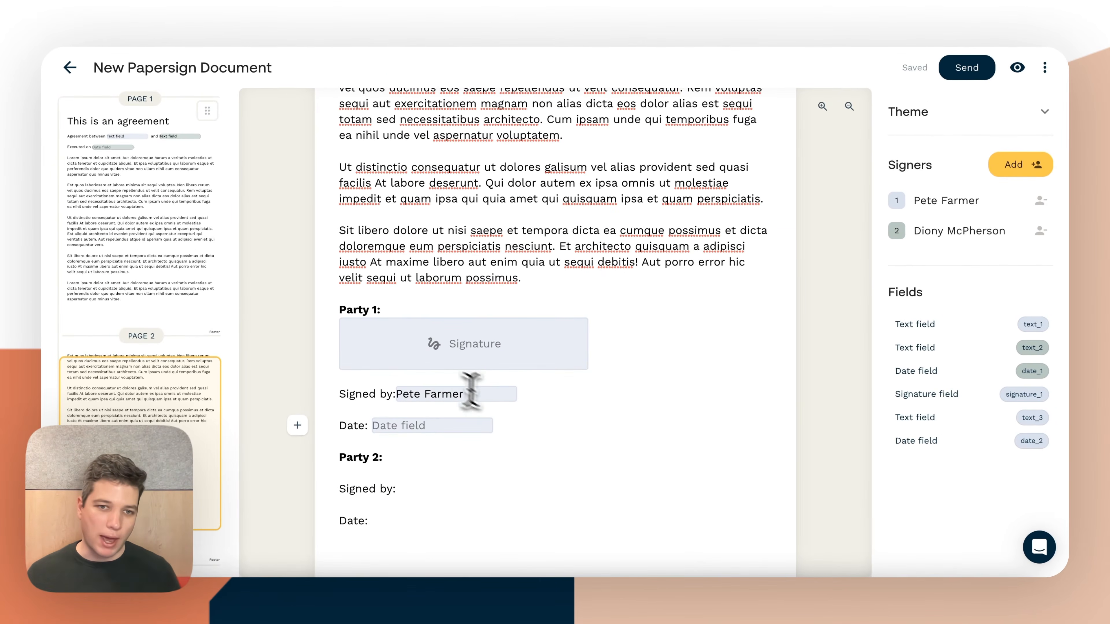
# Replace Party 2's "Signed by" and "Date" lines with a copy of Party 1's signature, name and date block, removing surplus blank lines
pyautogui.moveTo(540, 423)
pyautogui.mouseDown()
pyautogui.moveTo(495, 404)
pyautogui.moveTo(385, 309)
pyautogui.mouseUp()
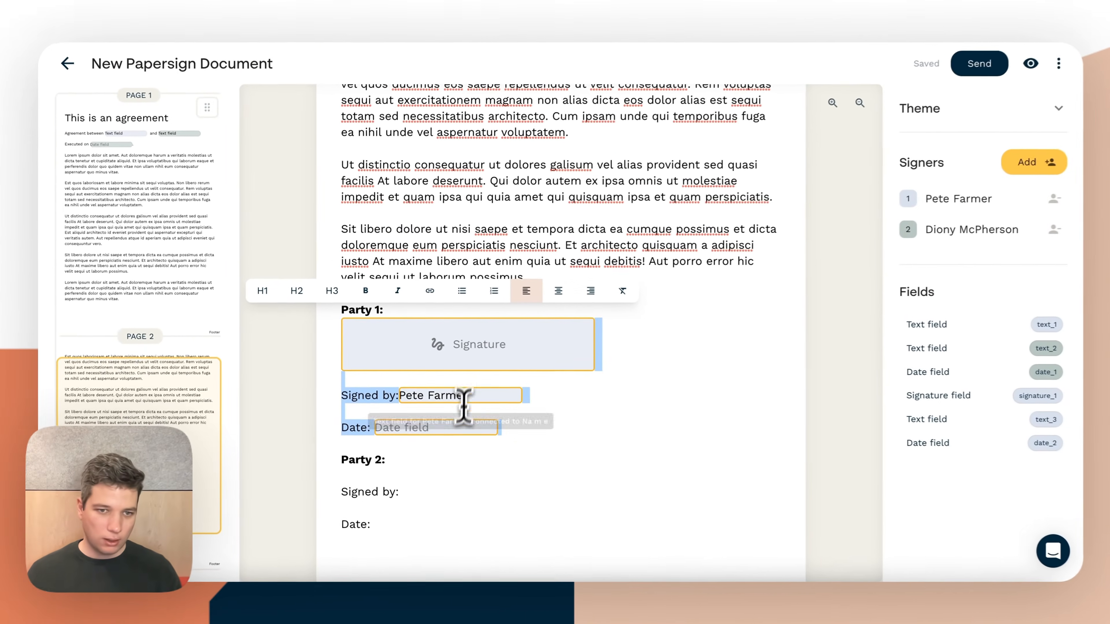
pyautogui.moveTo(398, 523); pyautogui.dragTo(334, 491)
pyautogui.press('BackSpace')
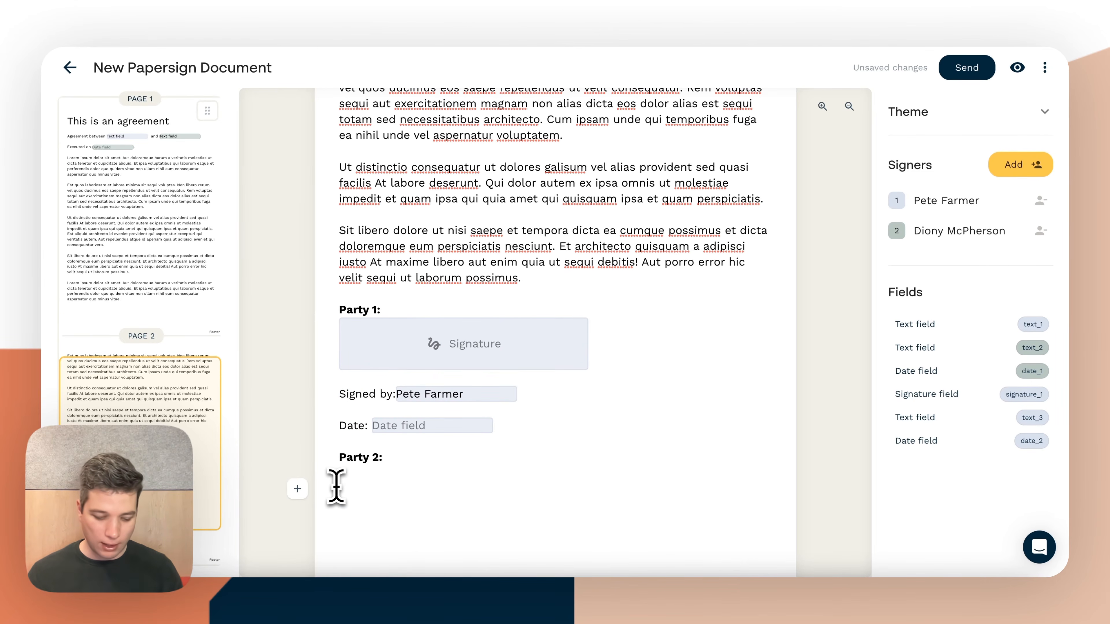
pyautogui.hotkey('ctrl', 'v')
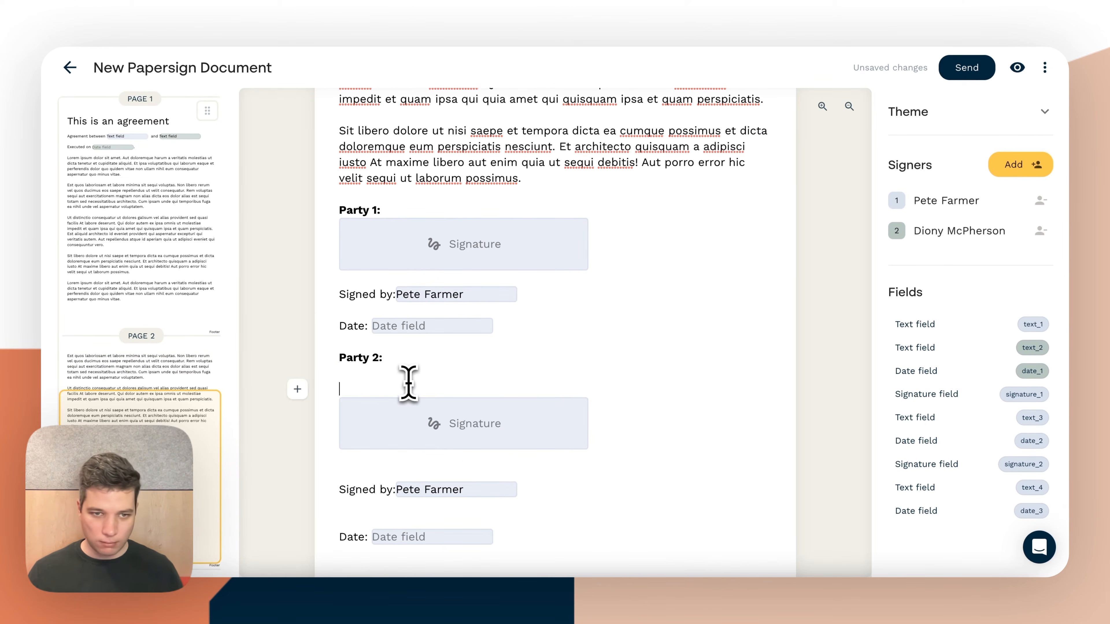
pyautogui.press('BackSpace')
pyautogui.press('BackSpace')
pyautogui.click(376, 437)
pyautogui.press('BackSpace')
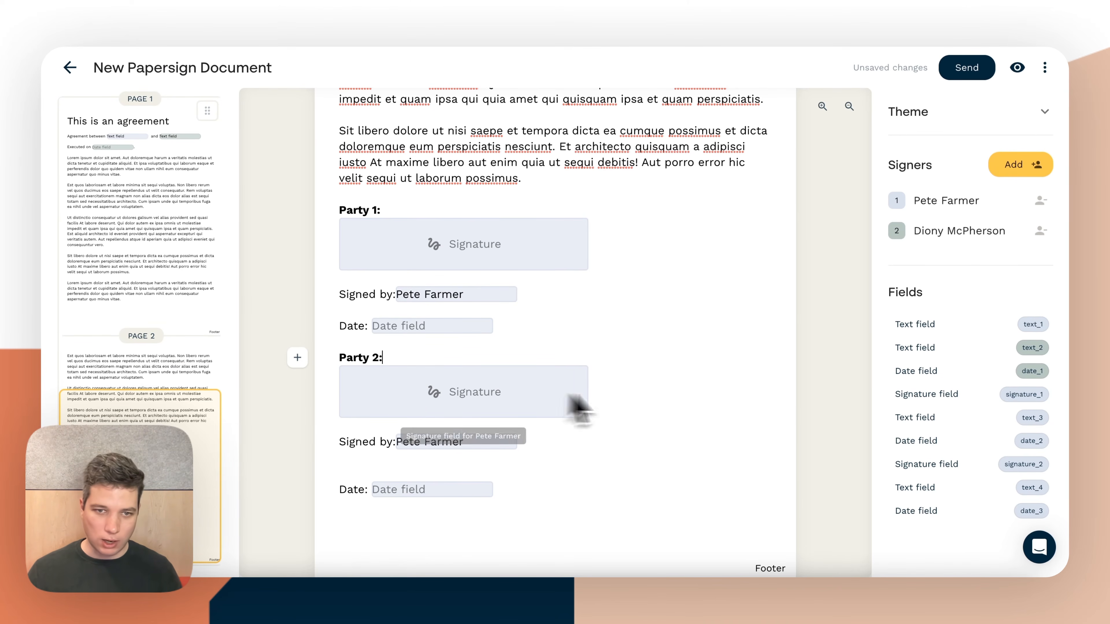
# Reassign the Signature, name and Date fields under Party 2 to signer 2
pyautogui.click(503, 400)
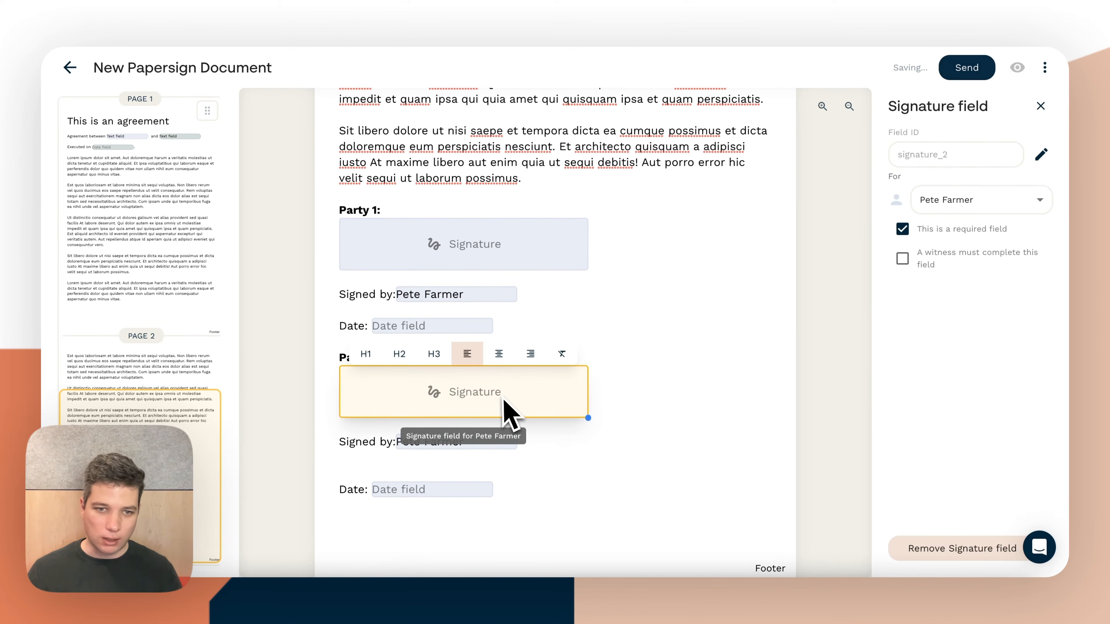
pyautogui.click(977, 201)
pyautogui.click(967, 254)
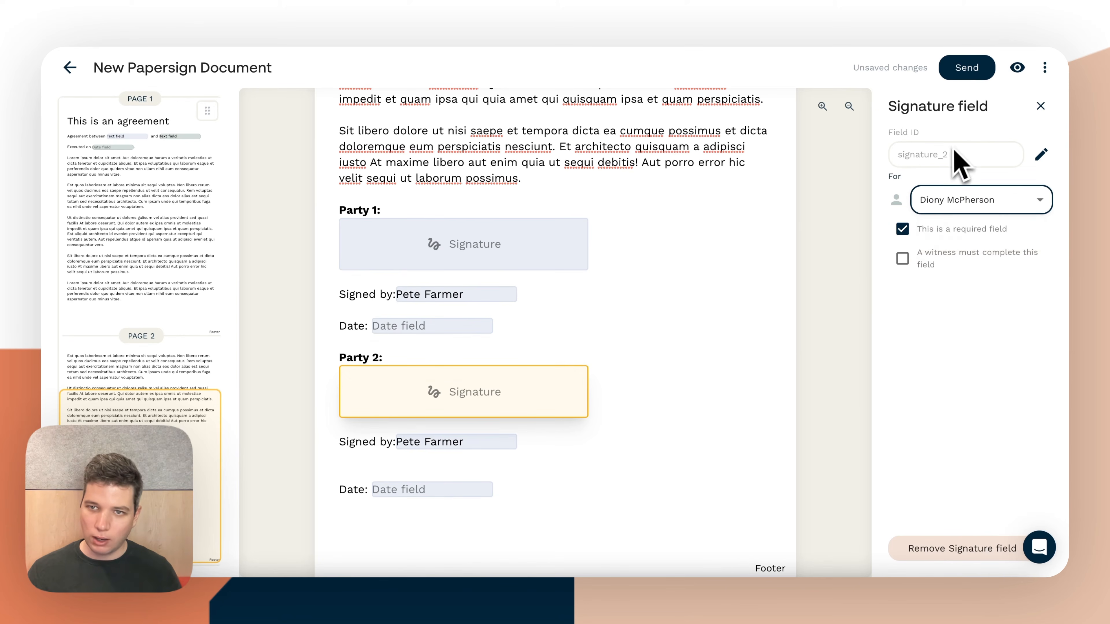
pyautogui.rightClick(435, 443)
pyautogui.moveTo(455, 531)
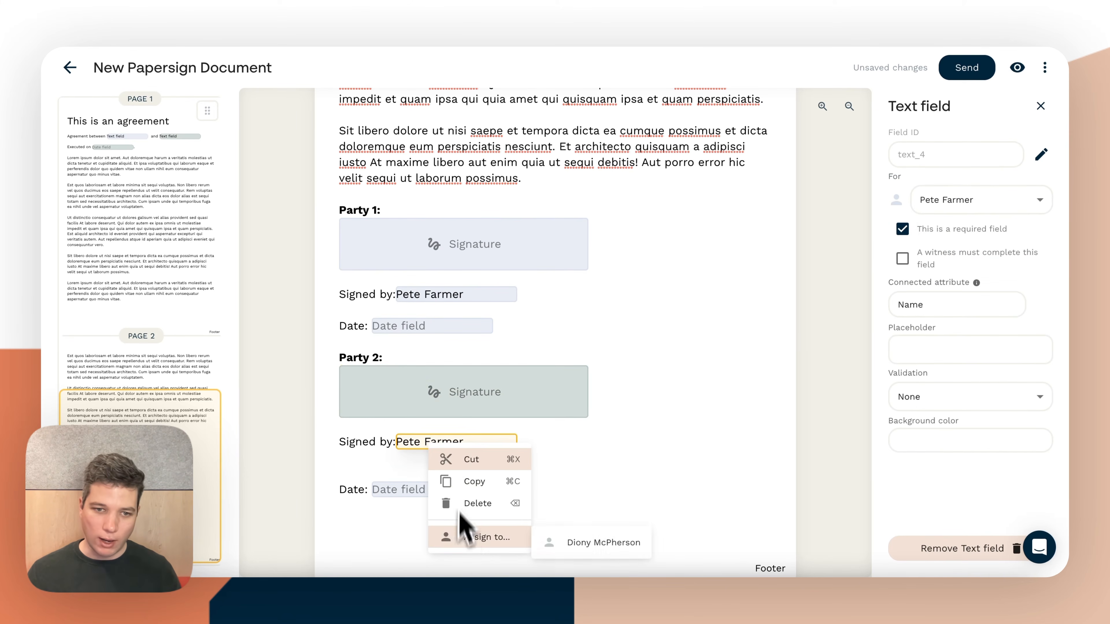
pyautogui.click(635, 546)
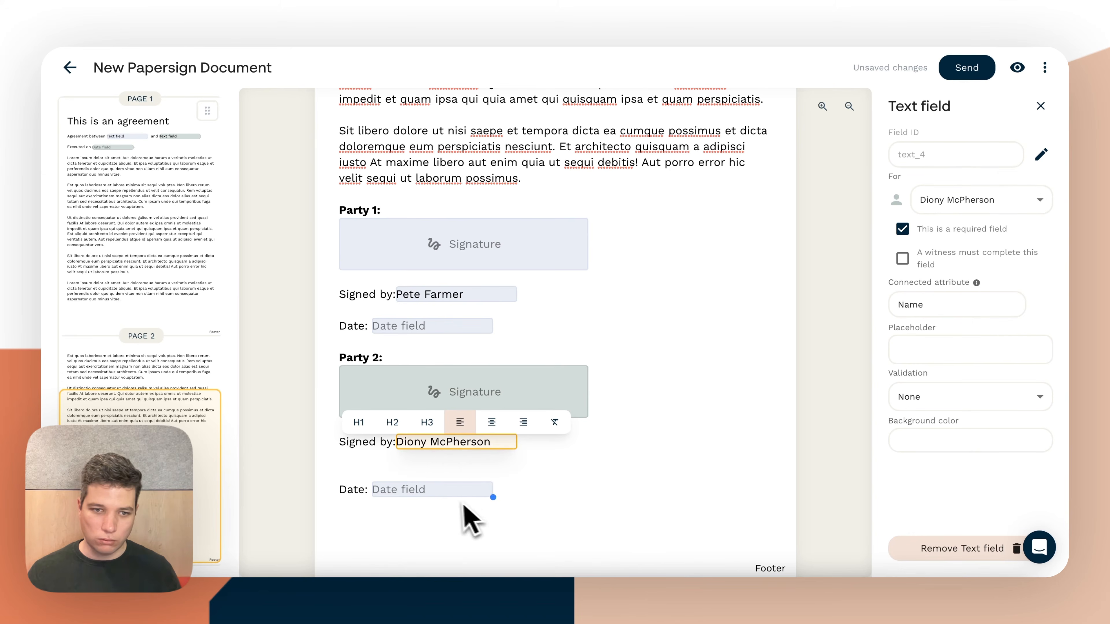
pyautogui.rightClick(452, 490)
pyautogui.moveTo(466, 549)
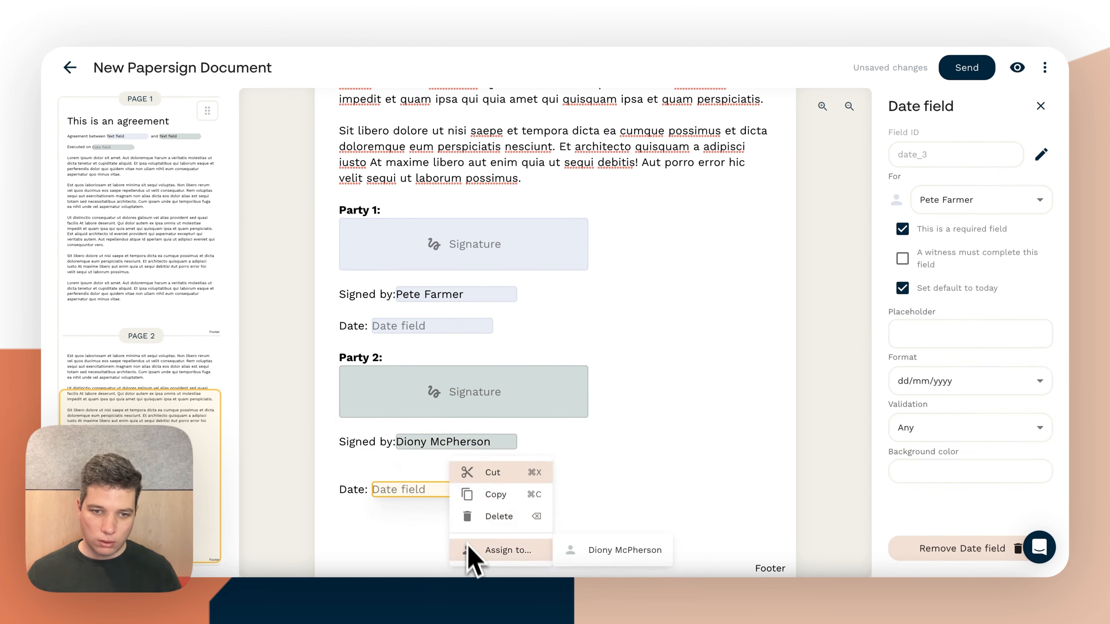
pyautogui.click(612, 556)
pyautogui.click(640, 419)
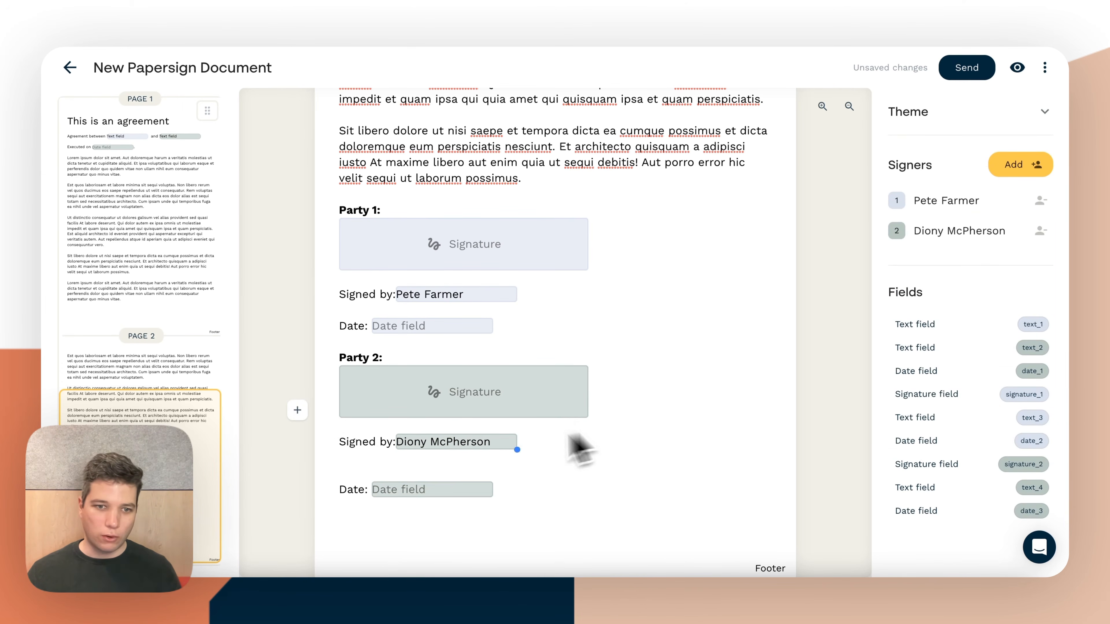
# Set the theme's Body text font family to Abhaya Libre
pyautogui.scroll(2, 490, 479)
pyautogui.scroll(-4, 498, 473)
pyautogui.scroll(20, 498, 477)
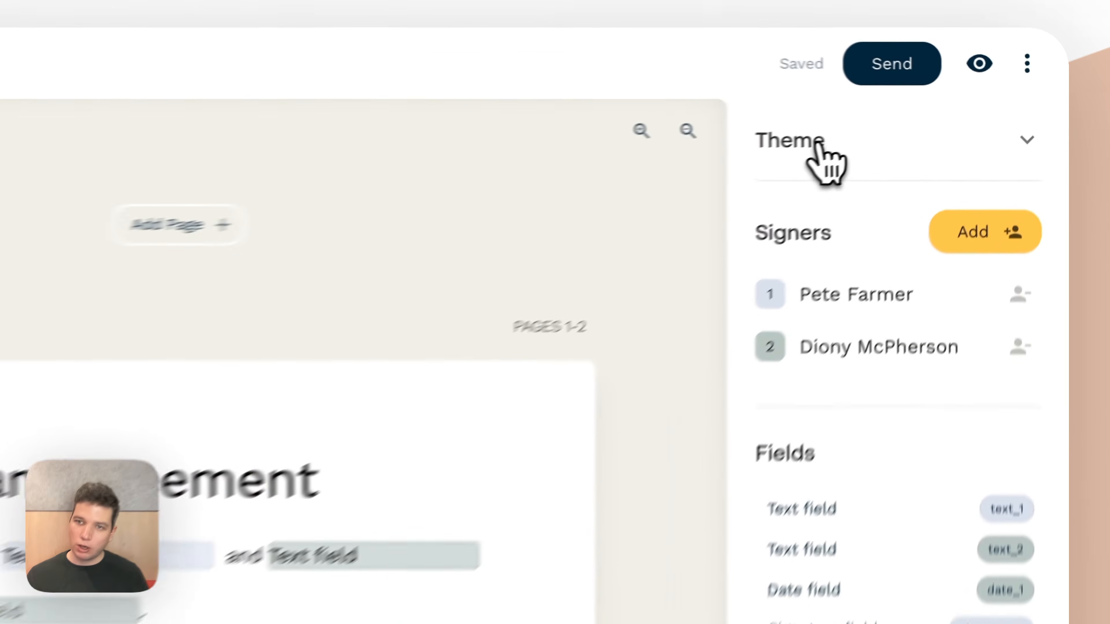
pyautogui.click(920, 114)
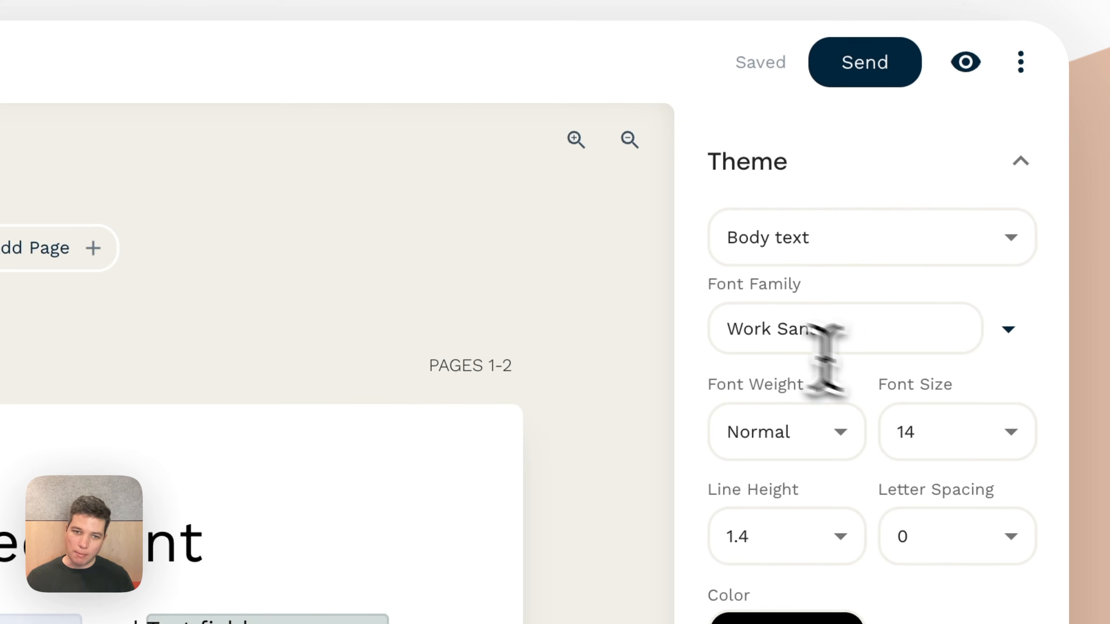
pyautogui.click(892, 328)
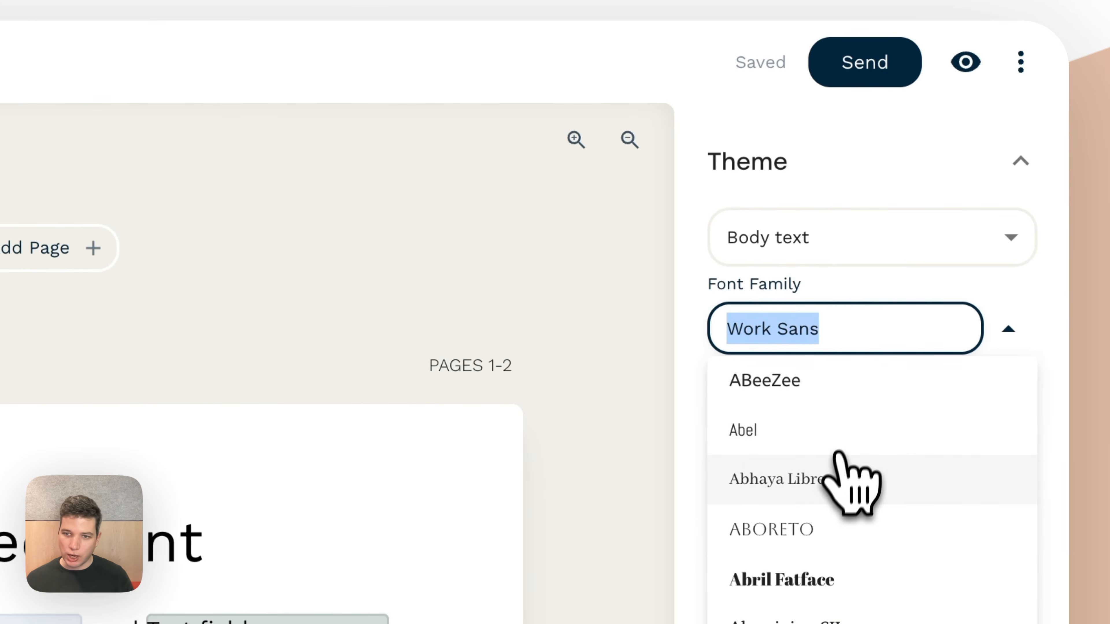
pyautogui.click(841, 480)
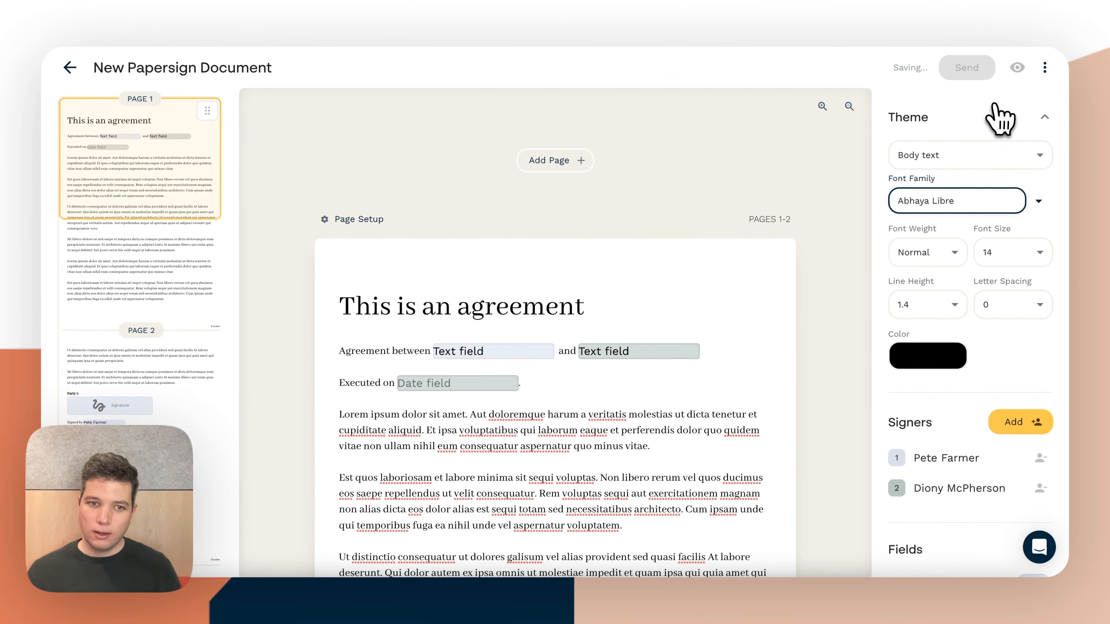
# Set the theme's Heading 1 font family to Abril Fatface
pyautogui.click(974, 153)
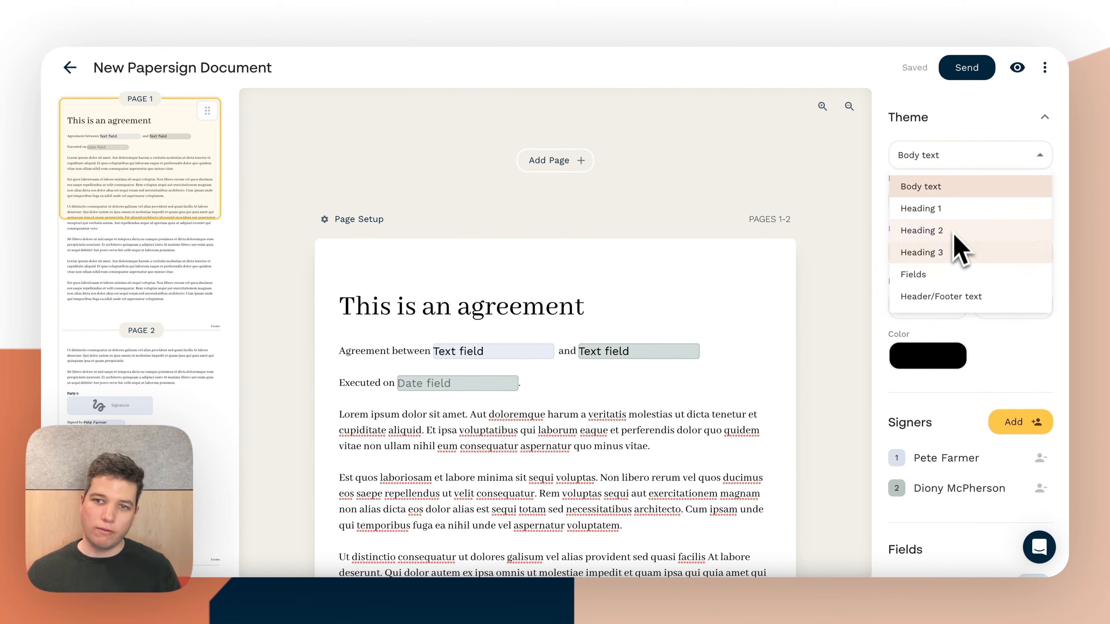
pyautogui.click(949, 210)
pyautogui.click(952, 201)
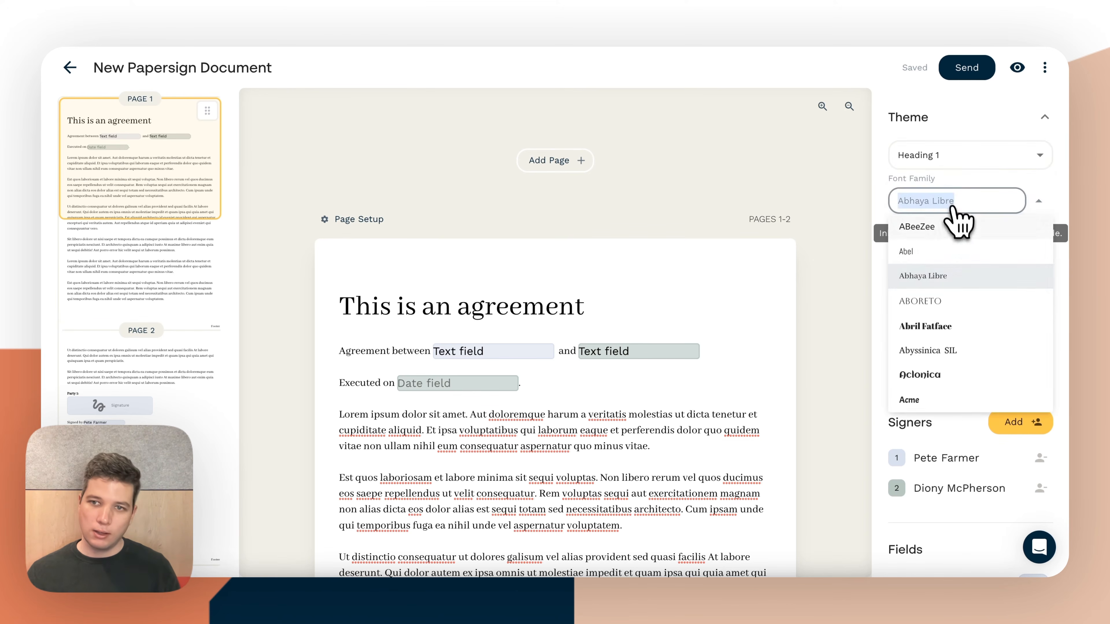
pyautogui.click(957, 325)
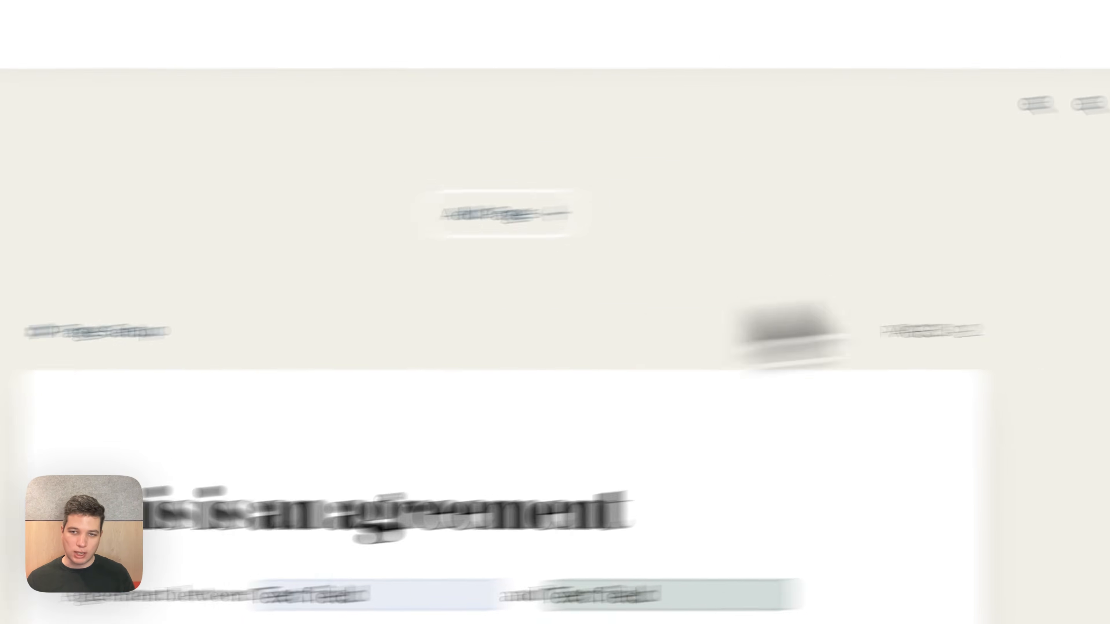
# Look through the available page sizes in the document's page setup and close it
pyautogui.click(1047, 195)
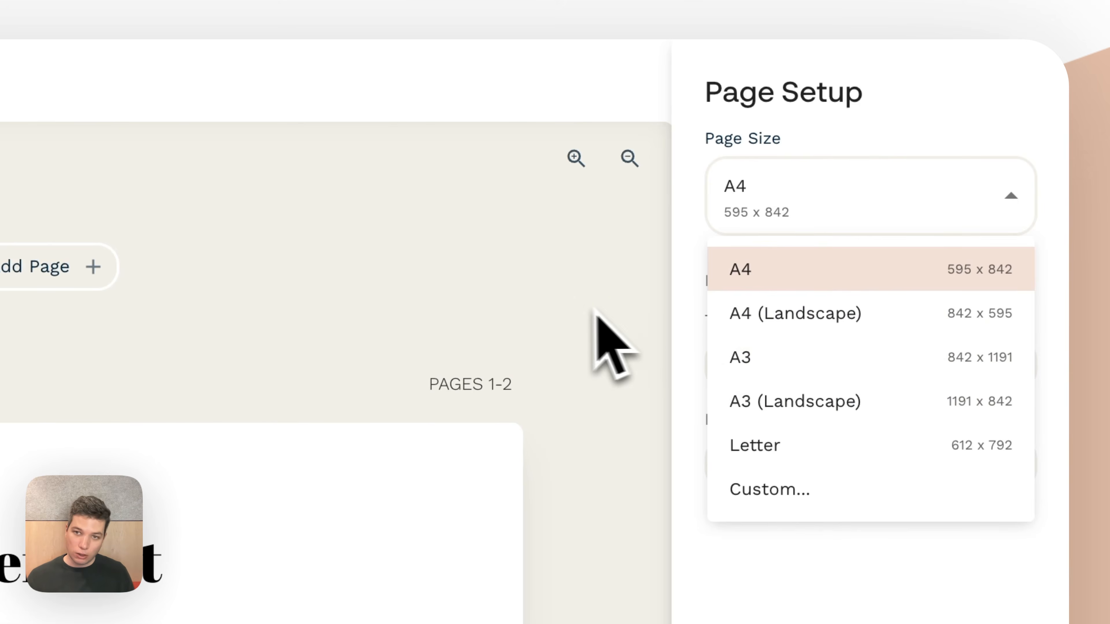
pyautogui.click(603, 312)
pyautogui.click(601, 311)
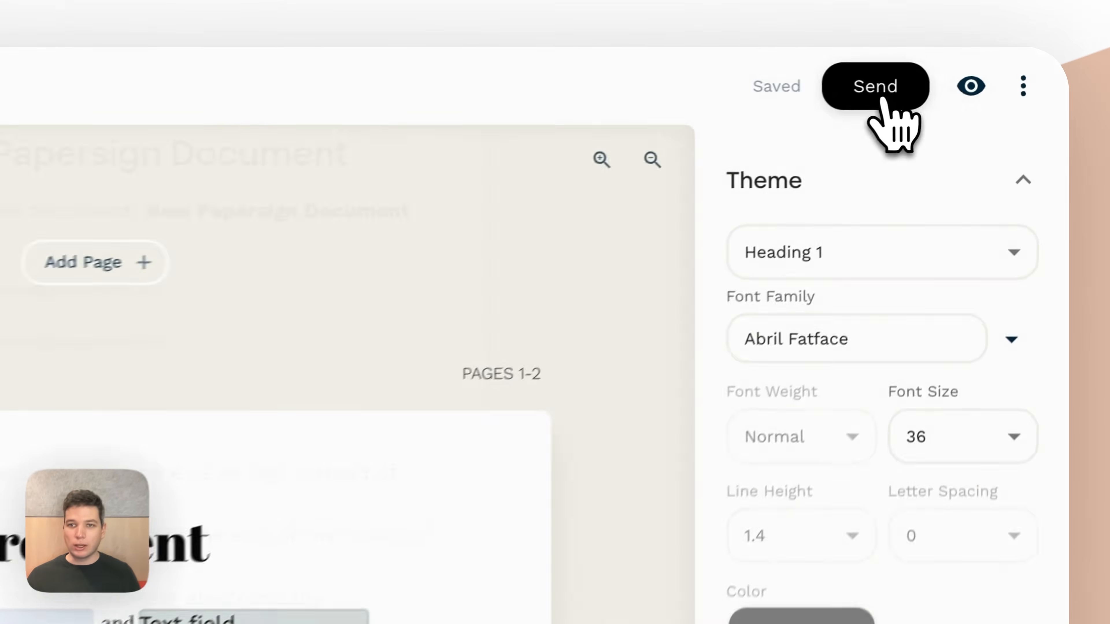
# Send the document to both signers with its expiry set to Never
pyautogui.click(975, 69)
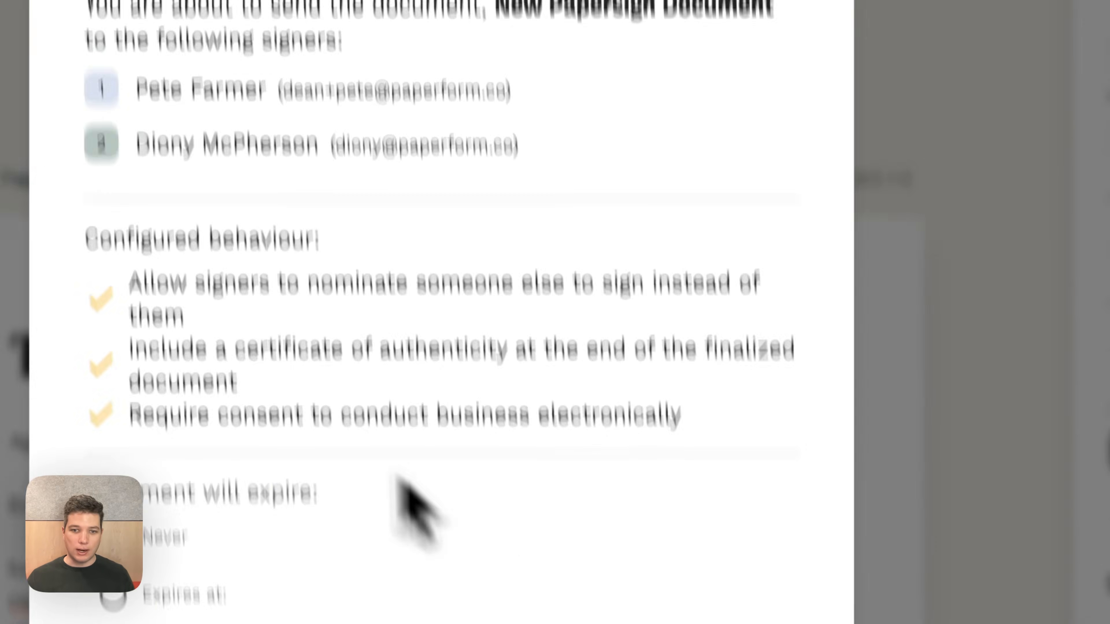
pyautogui.click(701, 476)
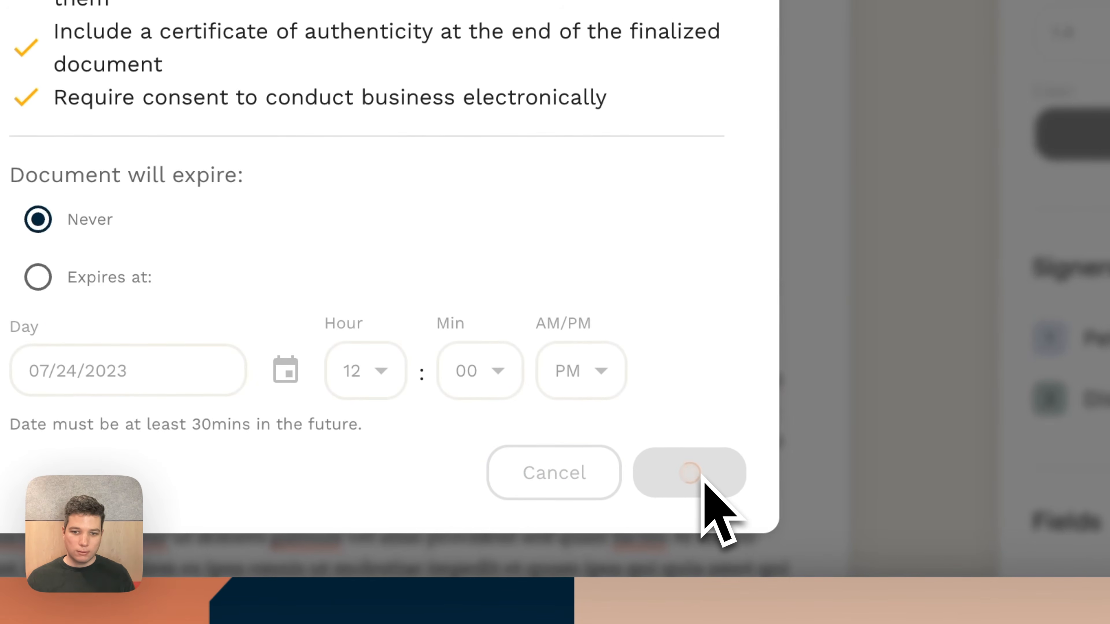